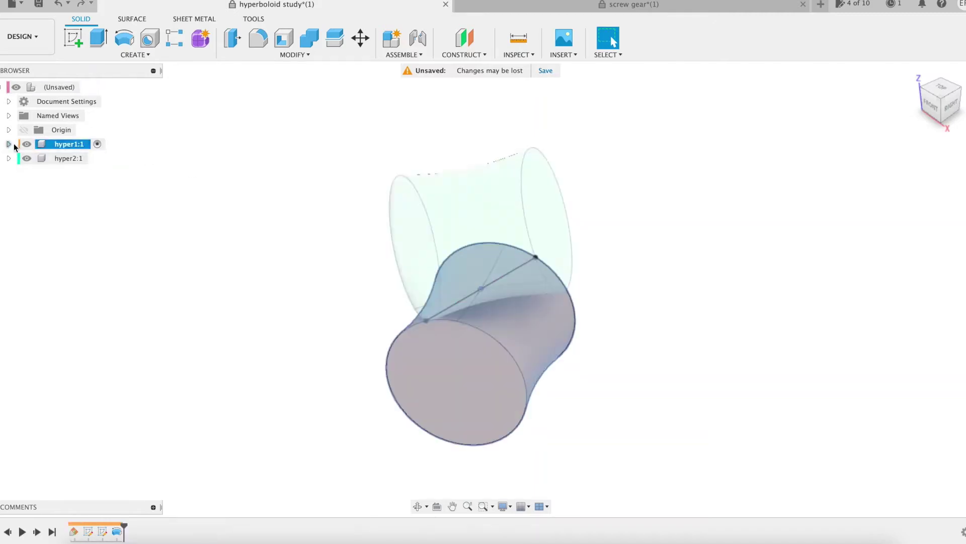
# - Show hyper1's construction plane and delete the component's revolve feature and both of its sketches
pyautogui.click(9, 144)
pyautogui.click(45, 244)
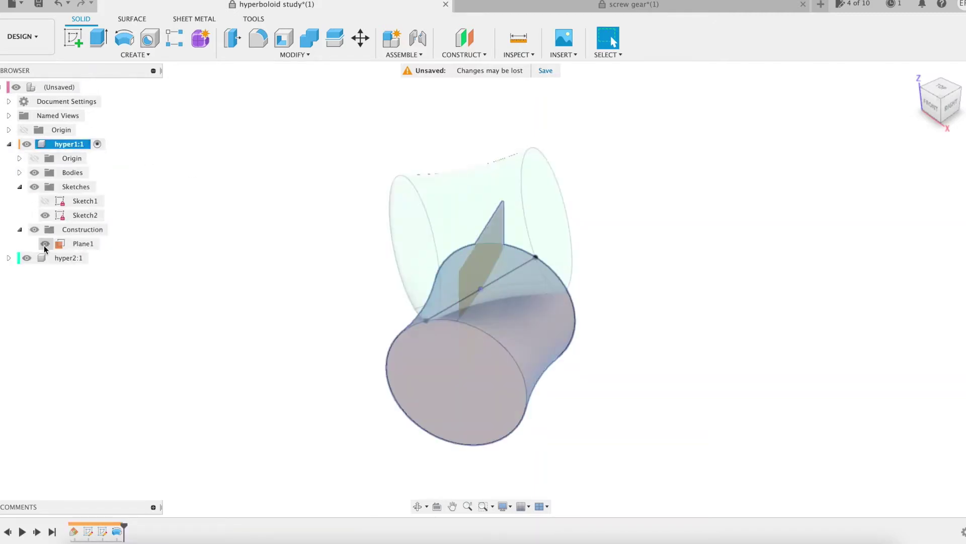
pyautogui.rightClick(118, 531)
pyautogui.click(132, 453)
pyautogui.rightClick(104, 531)
pyautogui.click(120, 452)
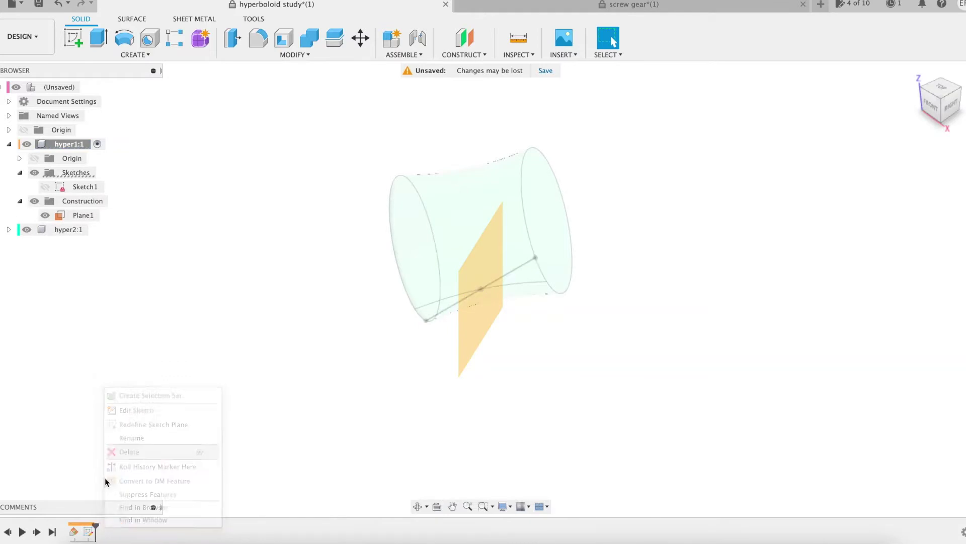
pyautogui.rightClick(89, 532)
pyautogui.click(103, 449)
# - Remove the 90-degree offset from the hyper1 construction plane's angle, leaving beta1, and hide hyper2
pyautogui.rightClick(73, 532)
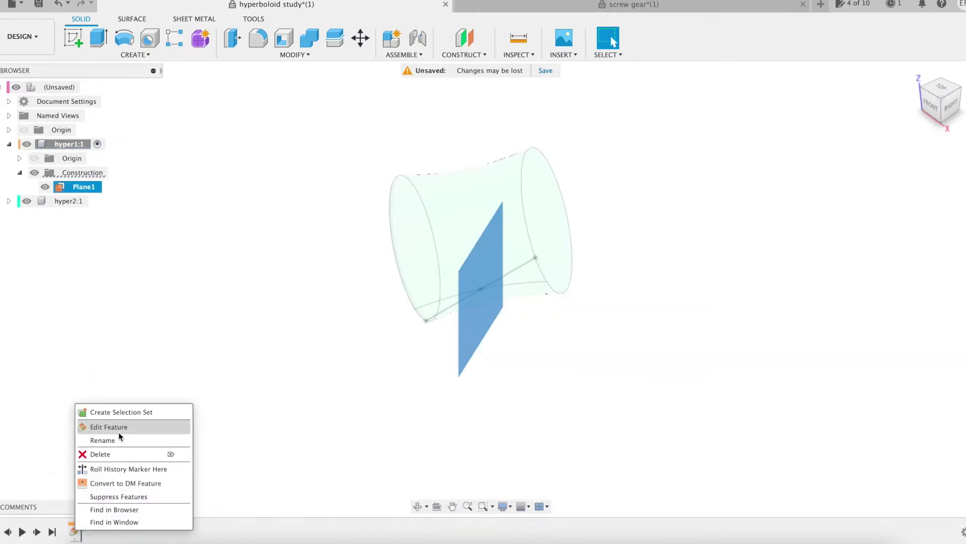
pyautogui.click(119, 429)
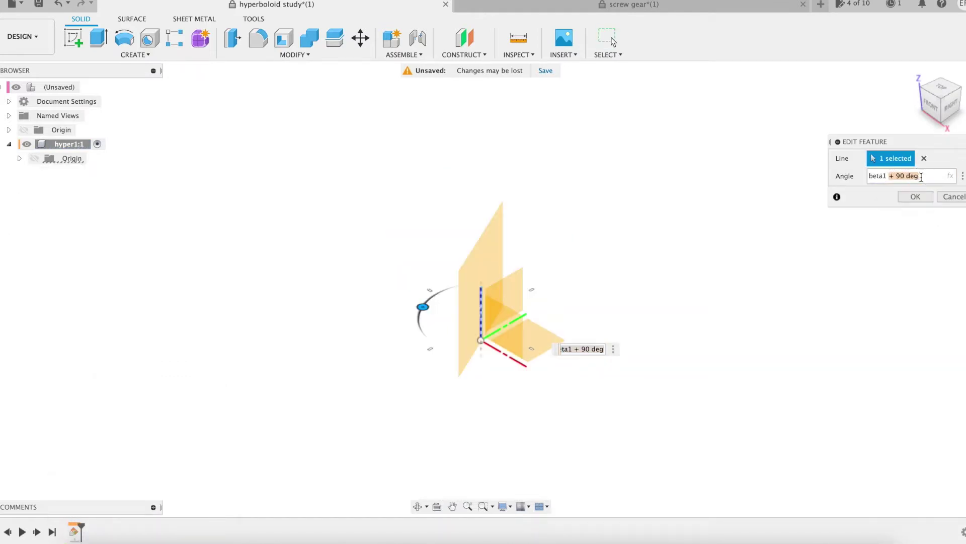
pyautogui.click(916, 196)
pyautogui.click(26, 201)
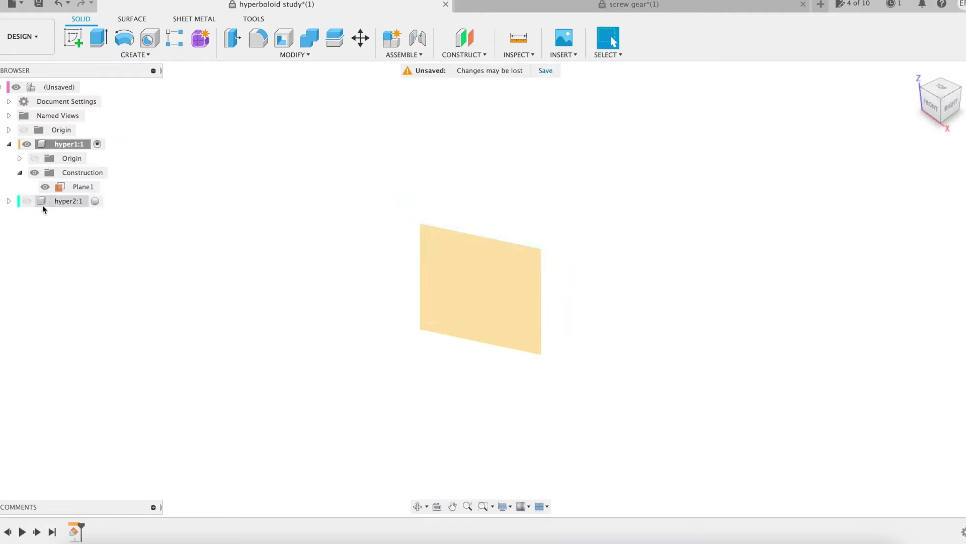
# - Create a sketch on hyper1's angled plane and draw a vertical line of length R1 downward from the sketch origin
pyautogui.click(457, 274)
pyautogui.rightClick(458, 274)
pyautogui.click(458, 342)
pyautogui.click(73, 38)
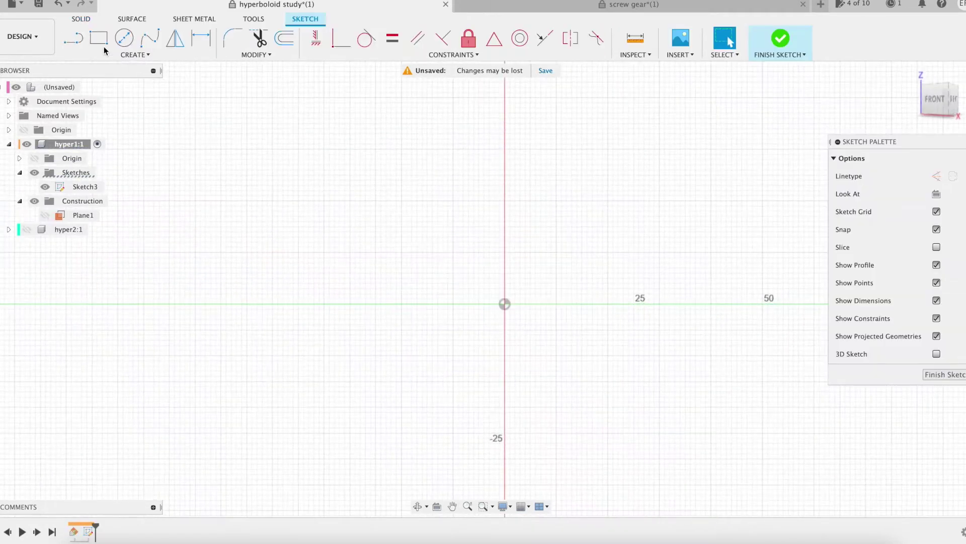
pyautogui.click(502, 304)
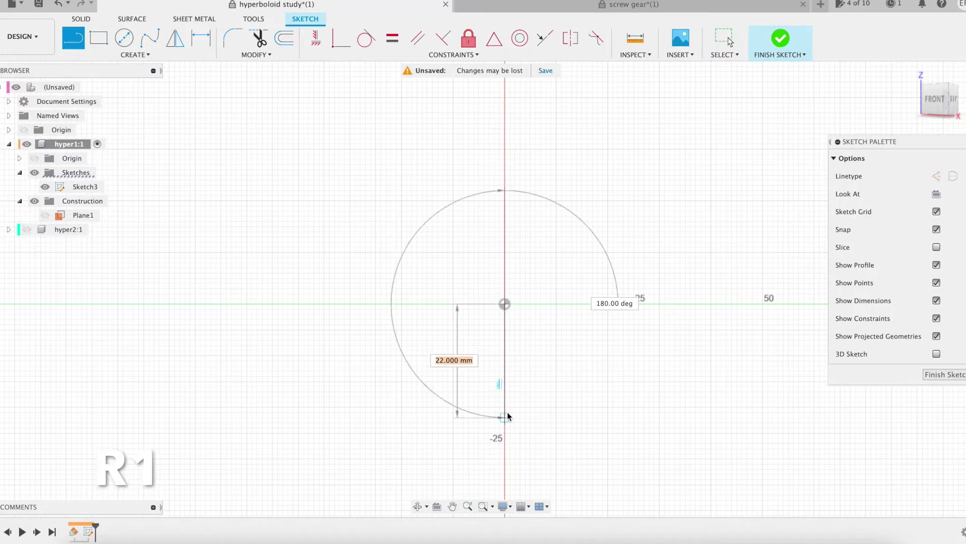
pyautogui.write('R1')
pyautogui.click(496, 379)
pyautogui.press('Return')
pyautogui.press('Escape')
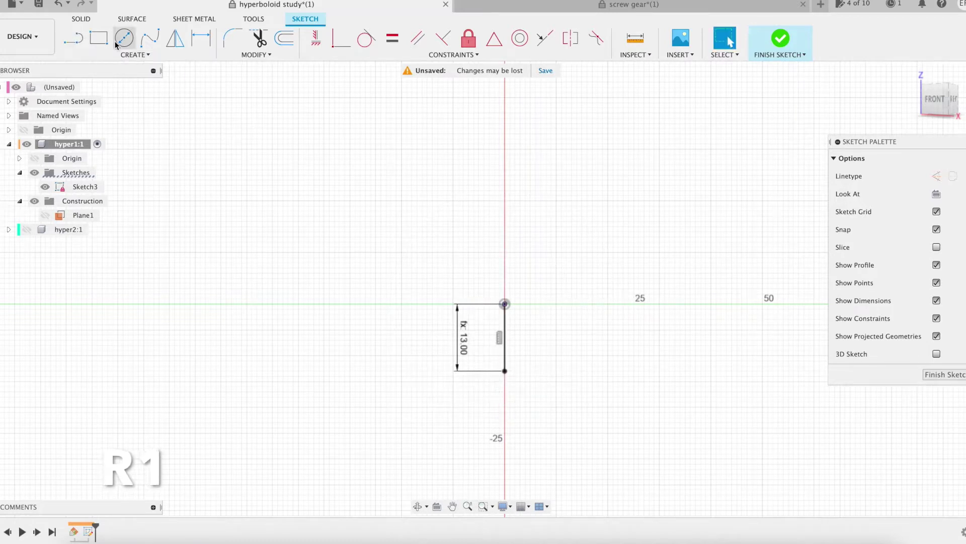
# - Draw a 26 mm diameter circle driven by R1 around the line's lower endpoint, make the line construction, and finish the sketch
pyautogui.click(116, 43)
pyautogui.click(505, 370)
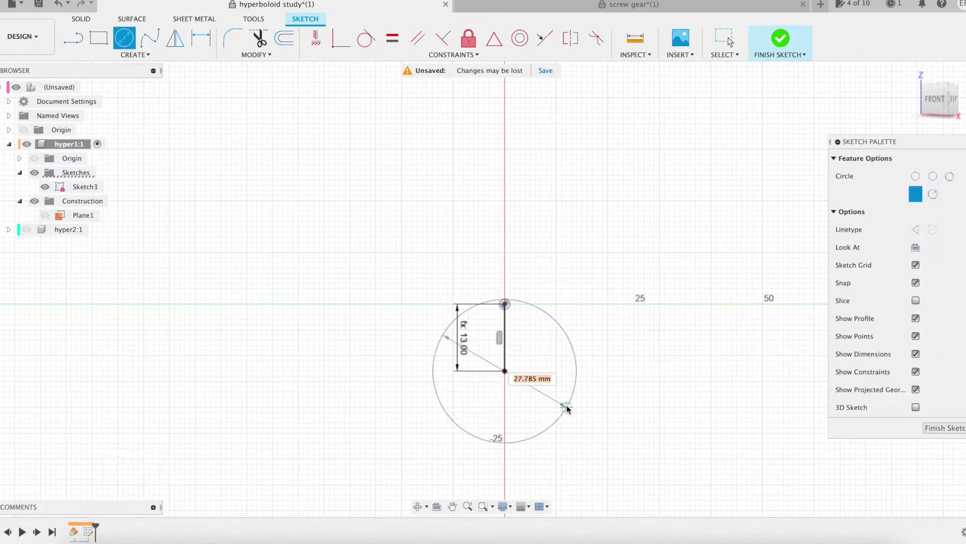
pyautogui.write('R1*2')
pyautogui.press('Return')
pyautogui.press('Escape')
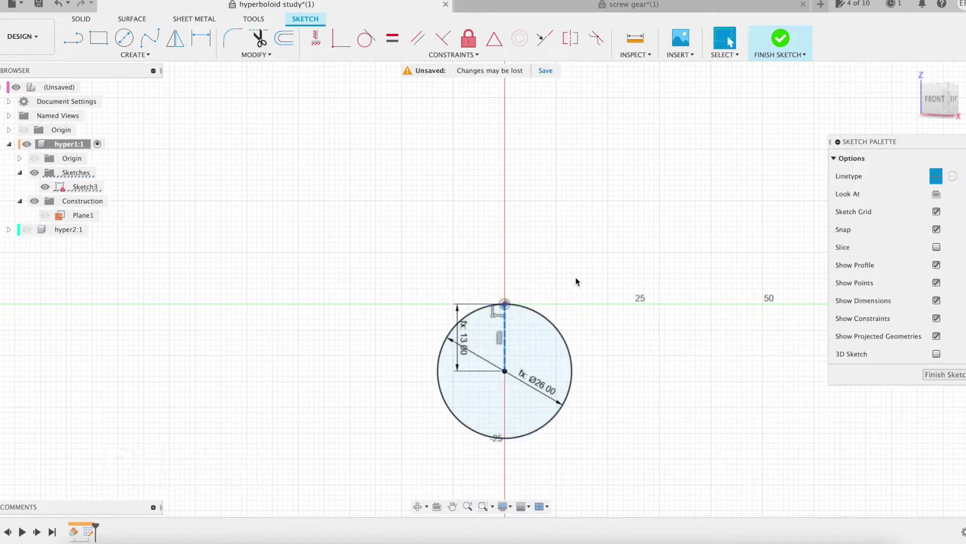
pyautogui.click(781, 40)
# - Start a sketch on the origin plane facing the right view and draw a horizontal line of length contact_line above the circle
pyautogui.click(73, 38)
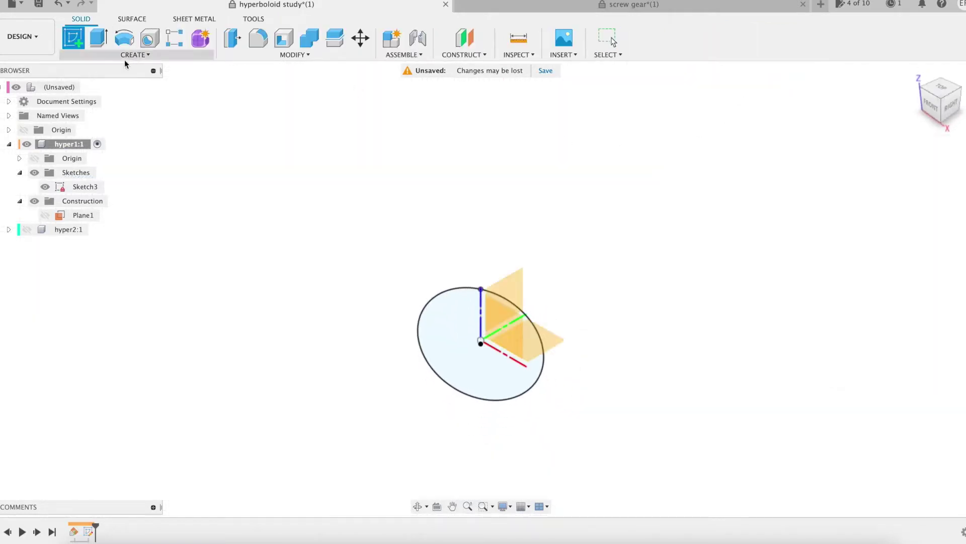
pyautogui.click(514, 292)
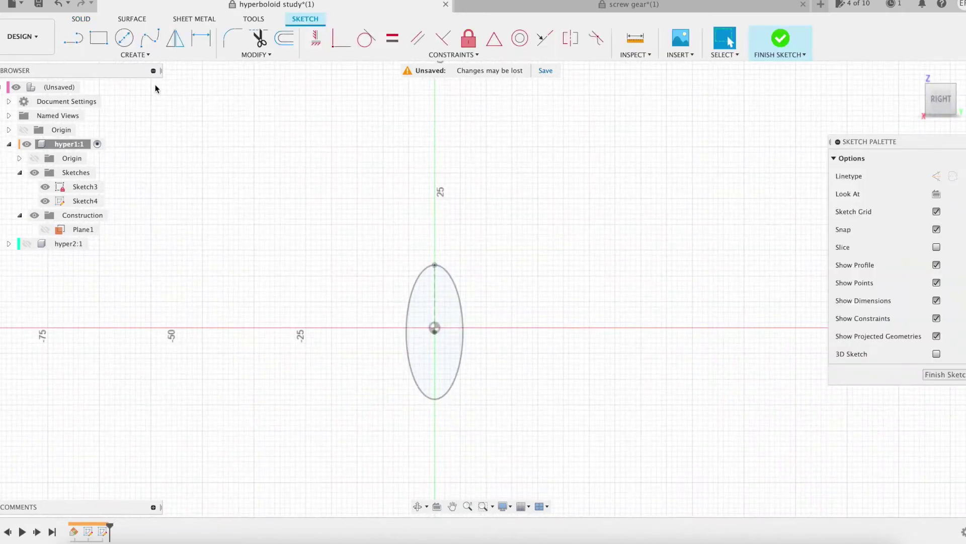
pyautogui.write('lcontact_line')
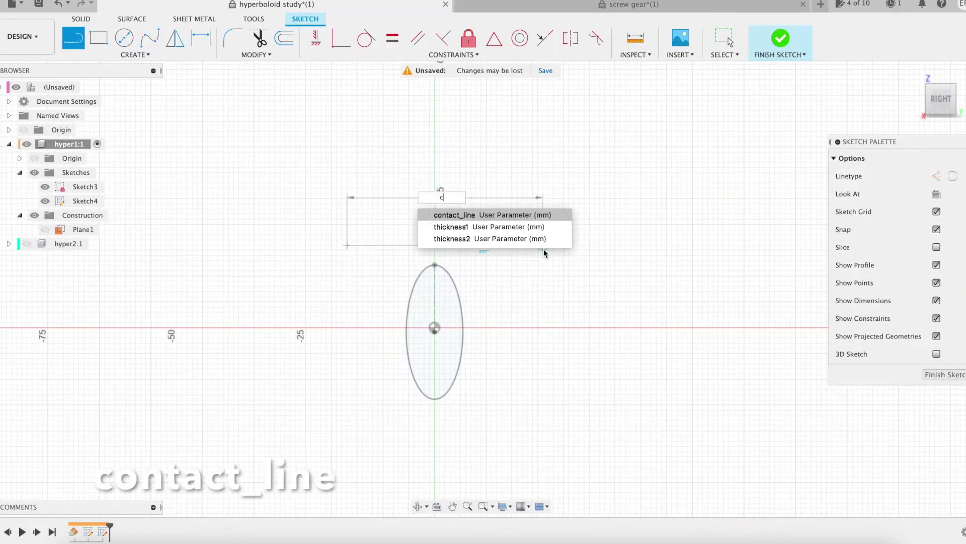
pyautogui.press('Tab')
pyautogui.press('Return')
pyautogui.press('Escape')
# - Constrain the horizontal line's midpoint to the circle's top point and finish the sketch
pyautogui.click(494, 37)
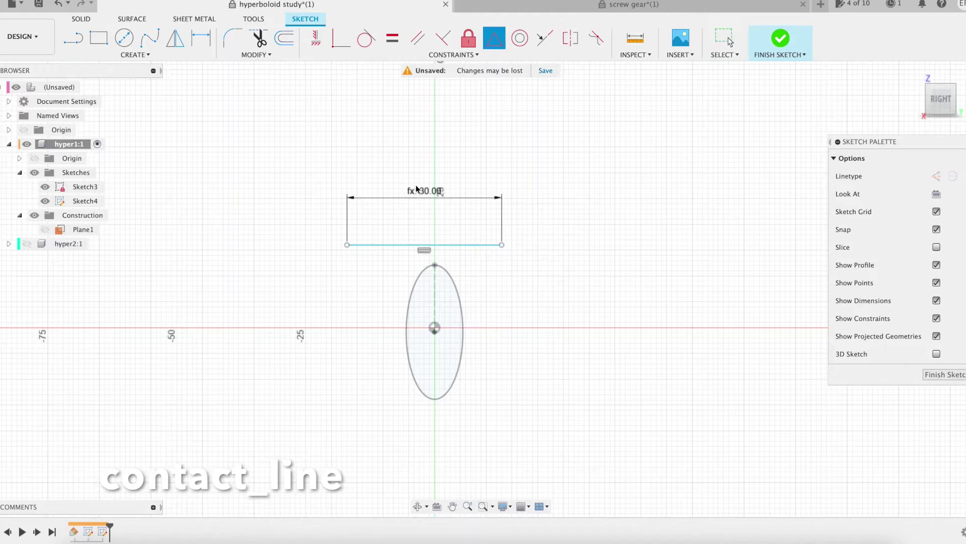
pyautogui.click(398, 244)
pyautogui.click(436, 264)
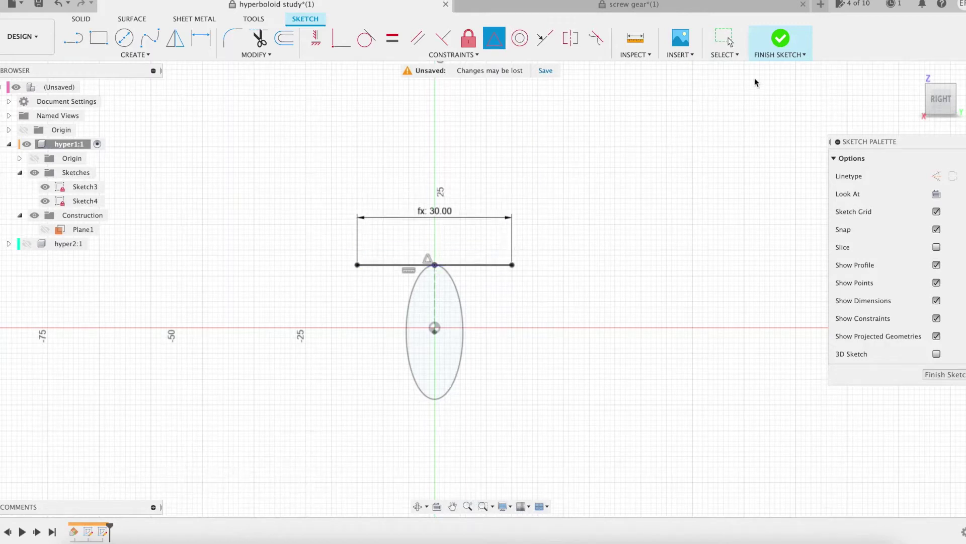
pyautogui.click(780, 40)
# - Surface-sweep the contact line along the circle as a new body with perpendicular orientation
pyautogui.click(133, 19)
pyautogui.click(122, 54)
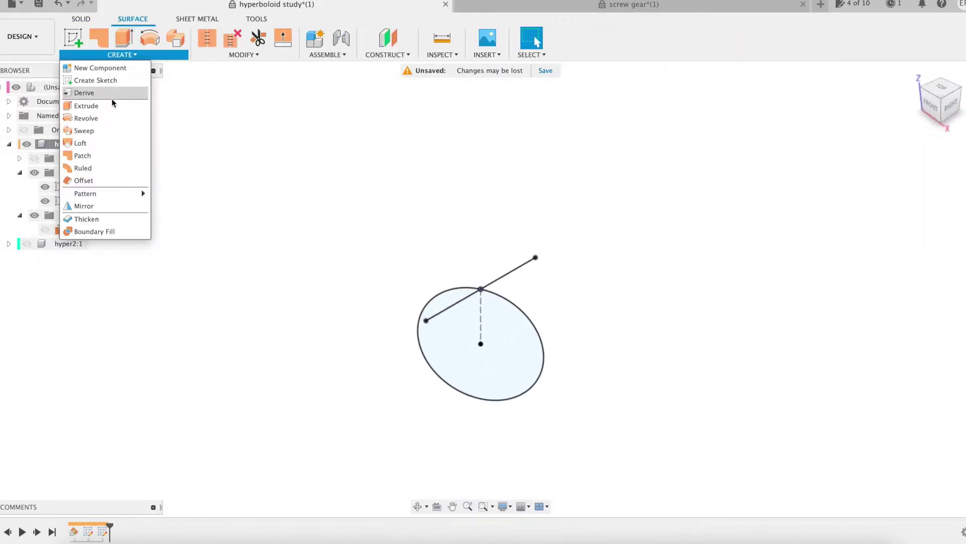
pyautogui.click(103, 117)
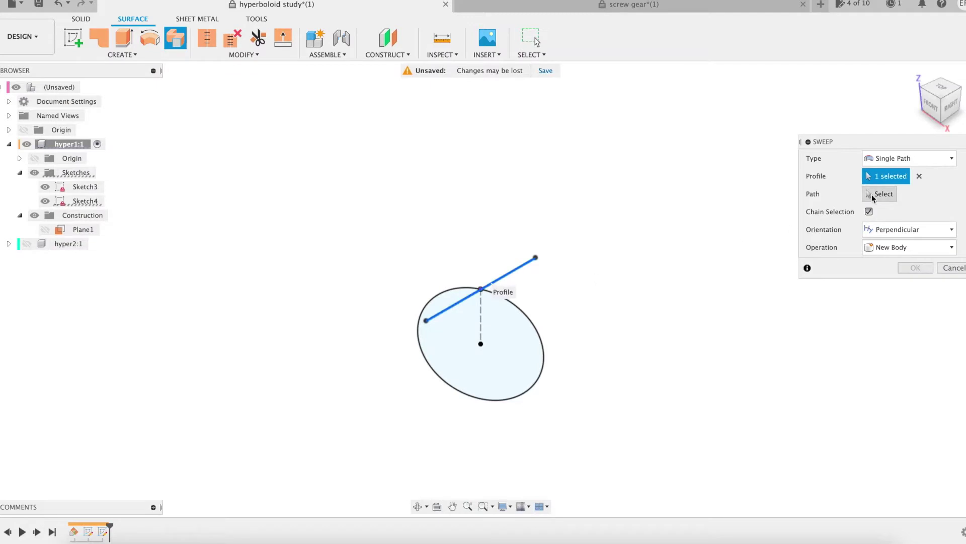
pyautogui.click(878, 194)
pyautogui.click(552, 345)
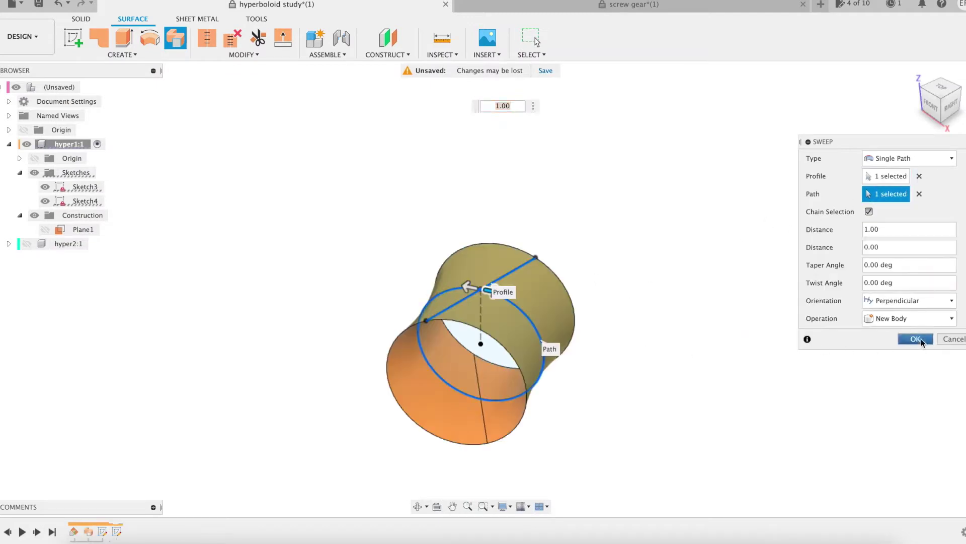
pyautogui.click(916, 339)
# - Reverse the normal of the swept surface
pyautogui.click(244, 55)
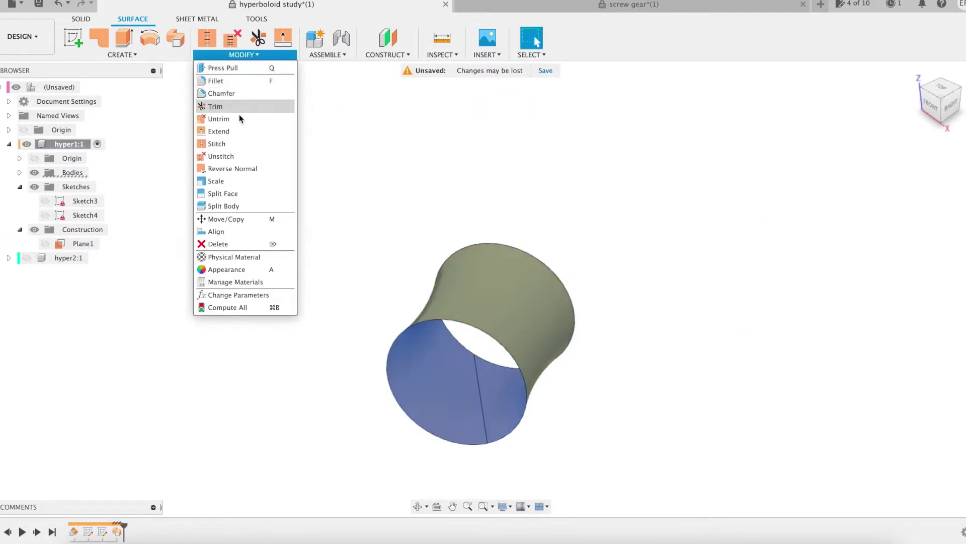
pyautogui.click(232, 168)
pyautogui.click(913, 179)
# - Patch the front opening of the swept surface as a new body and reverse the patch's normal
pyautogui.click(98, 37)
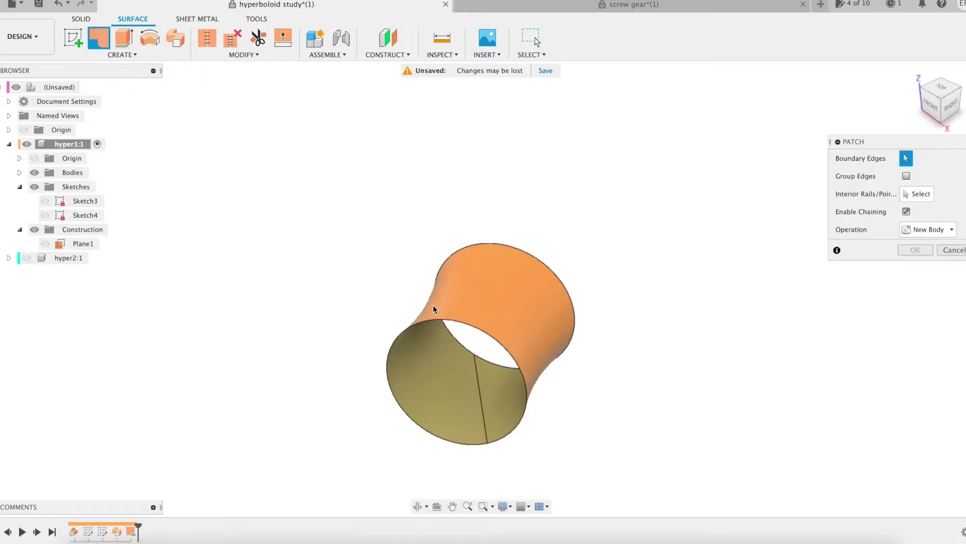
pyautogui.click(447, 323)
pyautogui.click(916, 306)
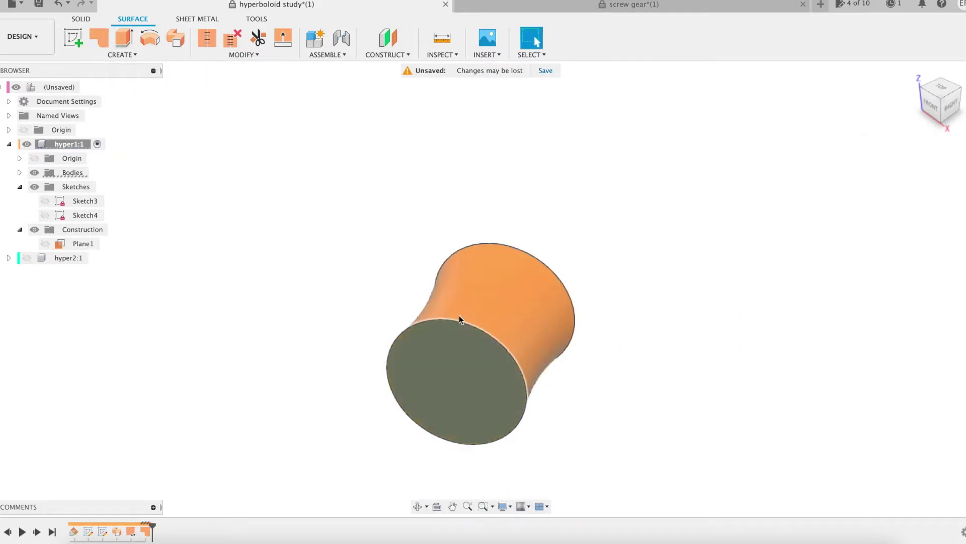
pyautogui.click(243, 55)
pyautogui.click(251, 169)
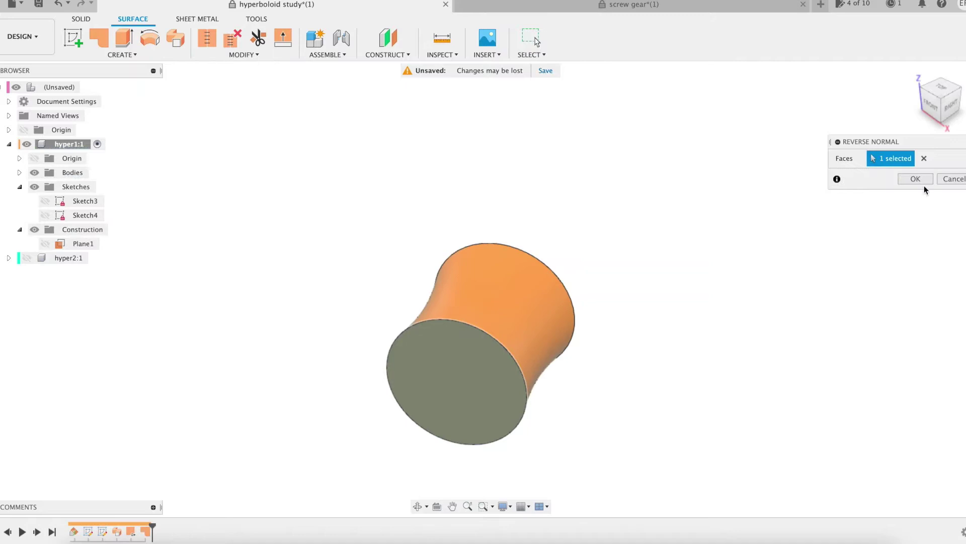
pyautogui.click(916, 179)
# - Patch the opposite open end of the swept surface as a new body
pyautogui.keyDown('shift'); pyautogui.moveTo(727, 203); pyautogui.dragTo(623, 174, button='middle'); pyautogui.keyUp('shift')
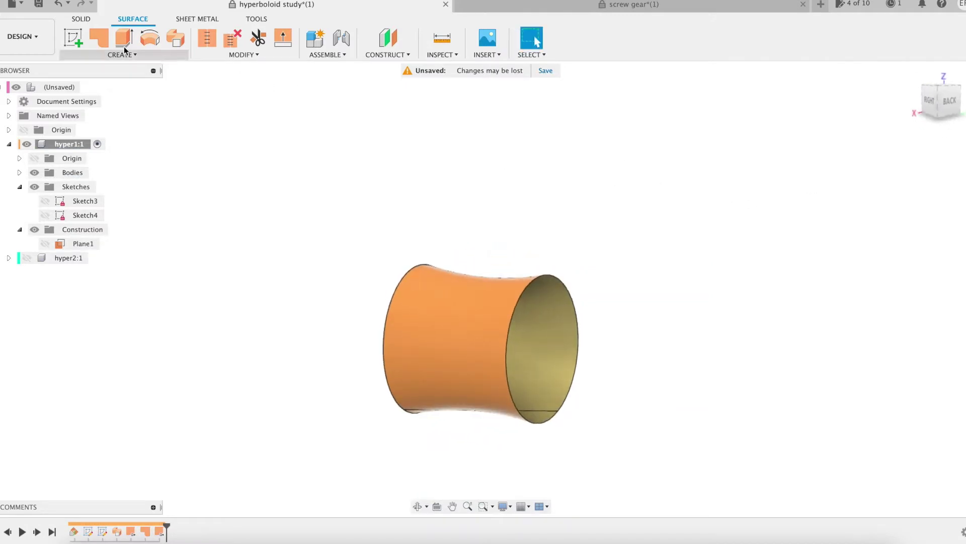
pyautogui.click(99, 38)
pyautogui.click(509, 320)
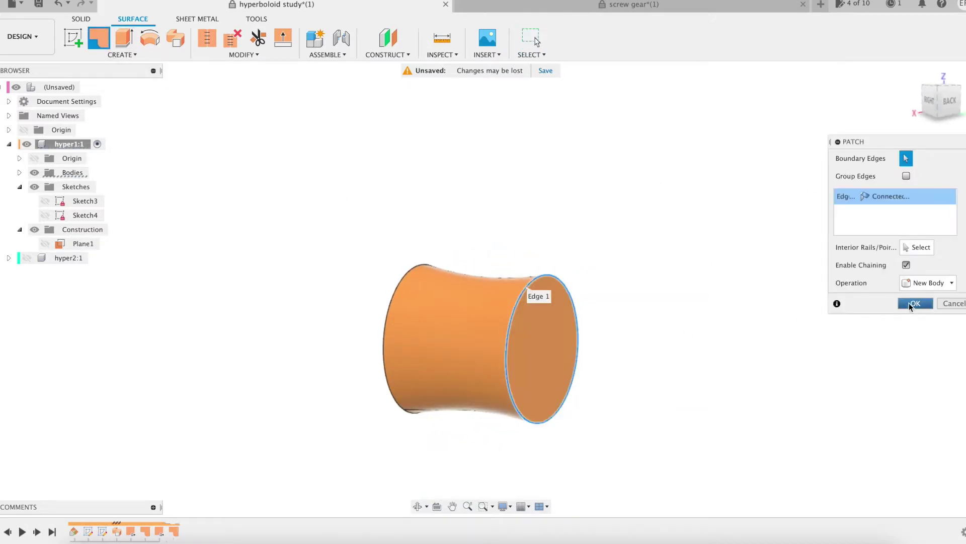
pyautogui.click(914, 303)
# - Show the contact line sketch and stitch the swept surface and both end patches into a new body
pyautogui.keyDown('shift'); pyautogui.moveTo(652, 289); pyautogui.dragTo(715, 293, button='middle'); pyautogui.keyUp('shift')
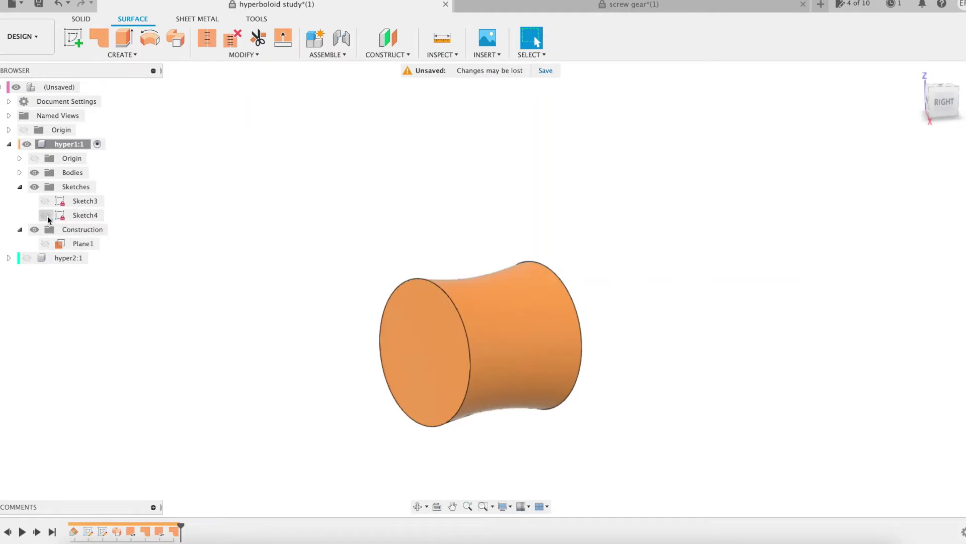
pyautogui.click(45, 215)
pyautogui.click(207, 37)
pyautogui.moveTo(347, 262); pyautogui.dragTo(614, 445)
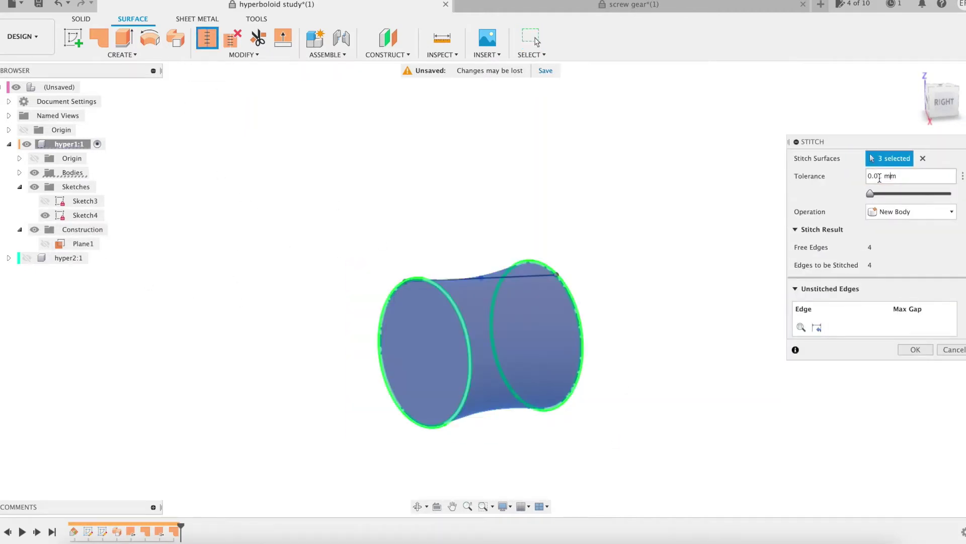
pyautogui.click(924, 349)
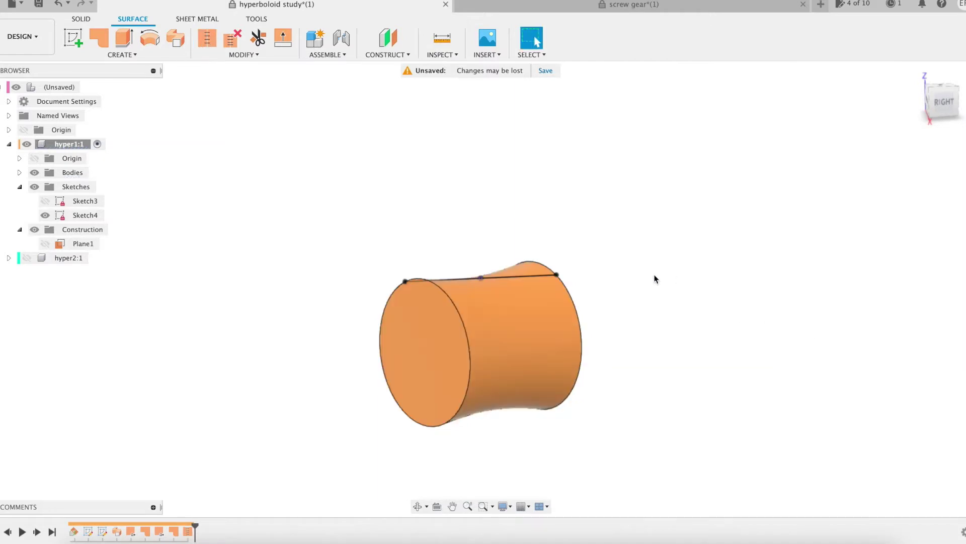
# - Return to the home view in the solid tools, activate the top-level component, and show hyper2
pyautogui.moveTo(667, 284); pyautogui.dragTo(673, 244, button='middle')
pyautogui.click(930, 91)
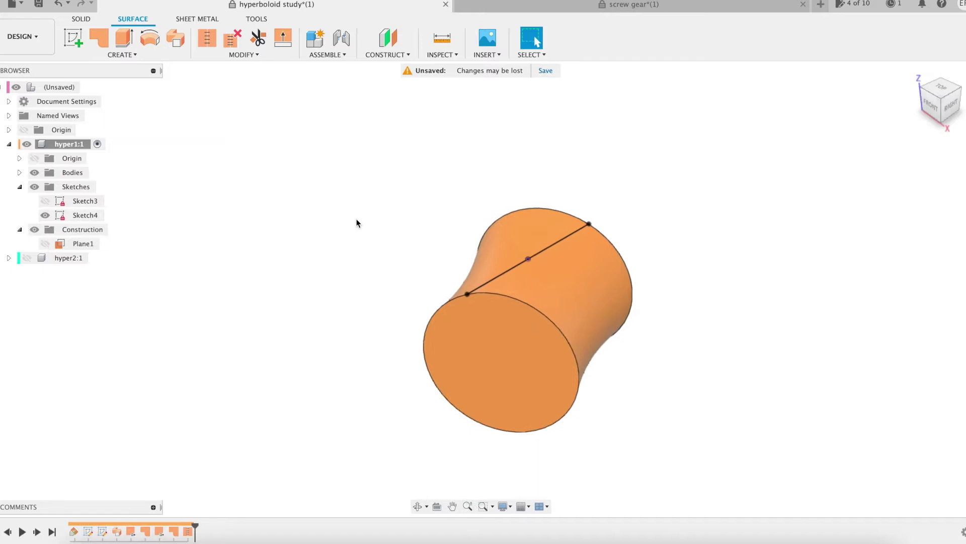
pyautogui.click(84, 20)
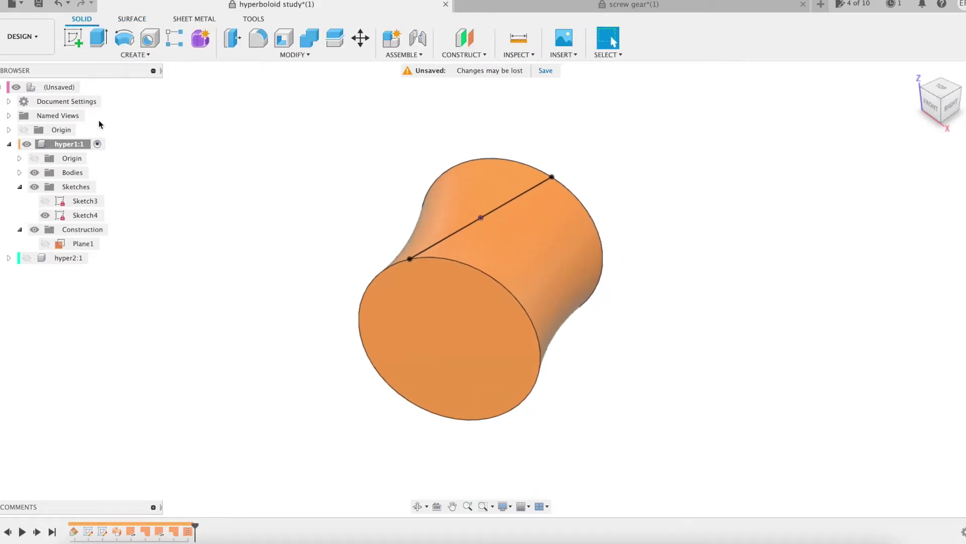
pyautogui.click(89, 87)
pyautogui.click(28, 258)
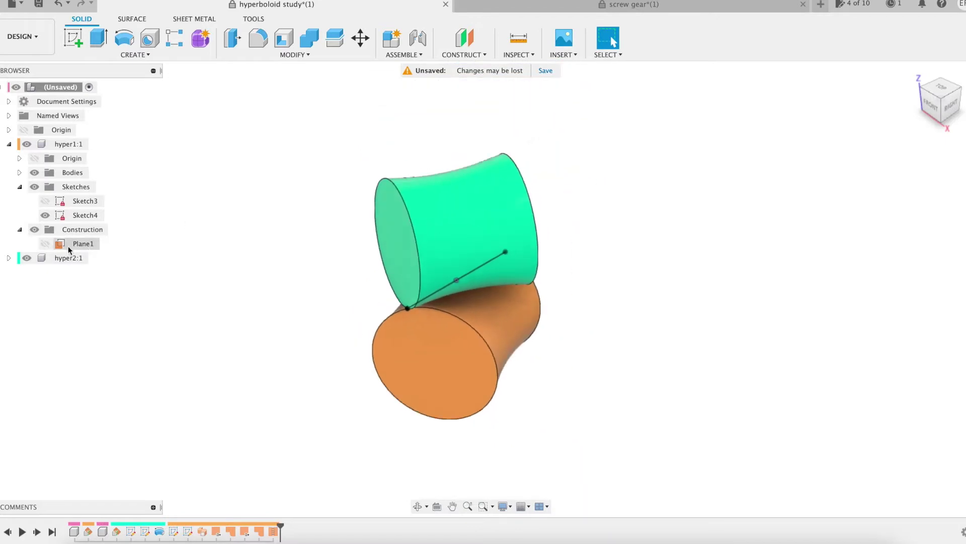
# - Activate hyper2, hide hyper1, and delete hyper2's revolve feature and both of its sketches
pyautogui.doubleClick(81, 258)
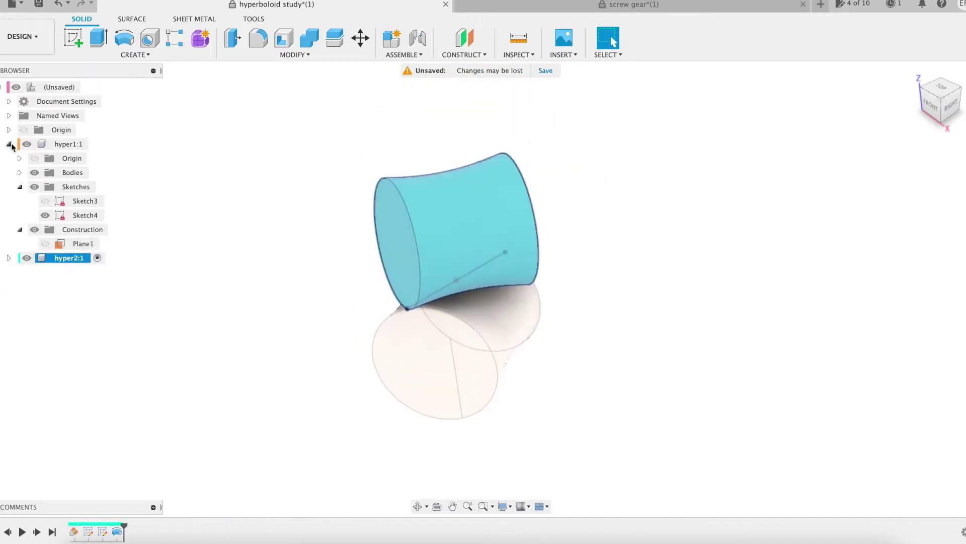
pyautogui.click(26, 144)
pyautogui.rightClick(116, 531)
pyautogui.click(139, 449)
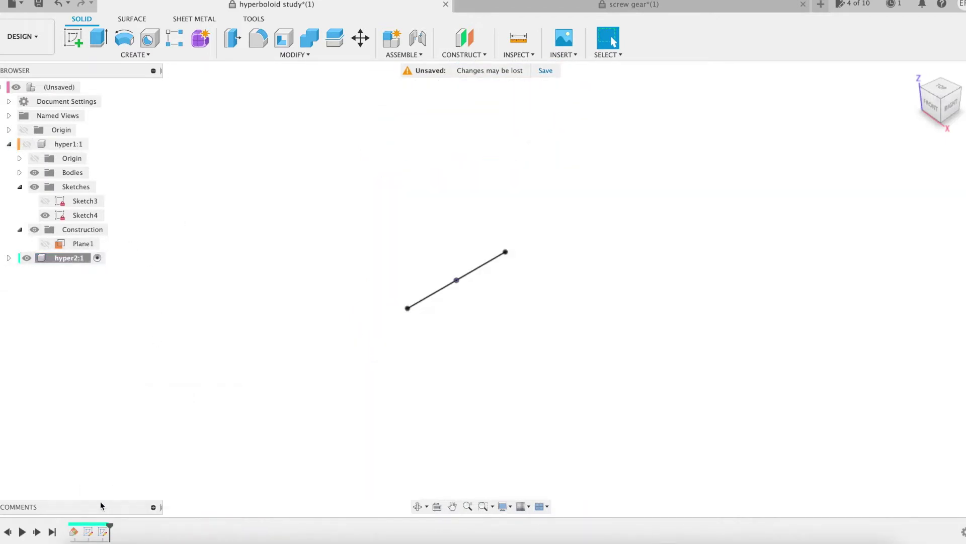
pyautogui.rightClick(103, 531)
pyautogui.click(136, 452)
pyautogui.rightClick(89, 532)
pyautogui.click(129, 449)
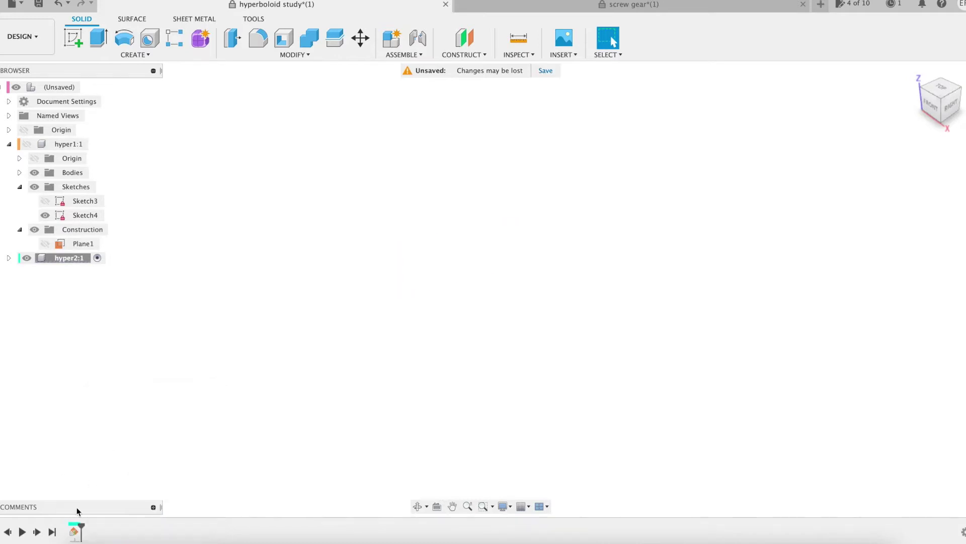
# - Remove the 90-degree offset from the hyper2 construction plane's angle, leaving -beta2
pyautogui.rightClick(74, 532)
pyautogui.click(116, 426)
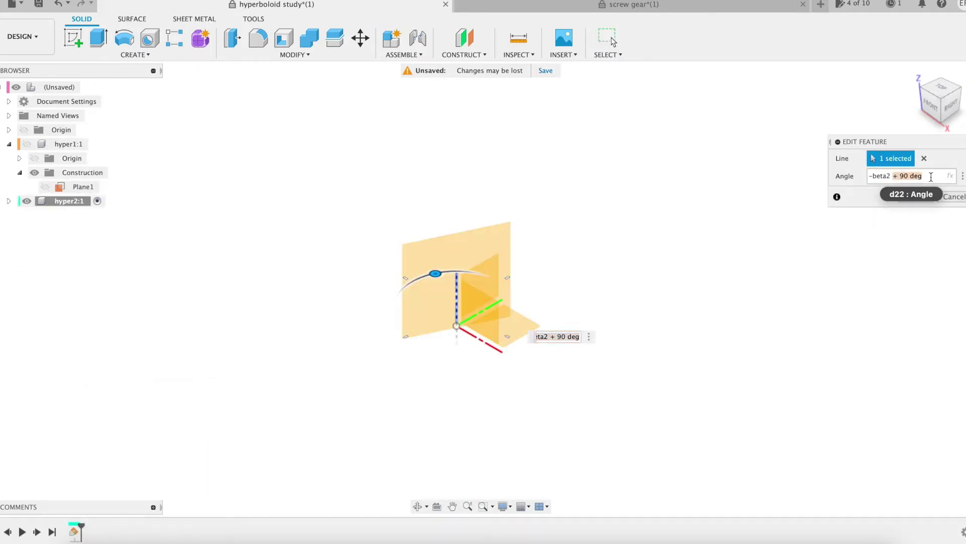
pyautogui.click(923, 196)
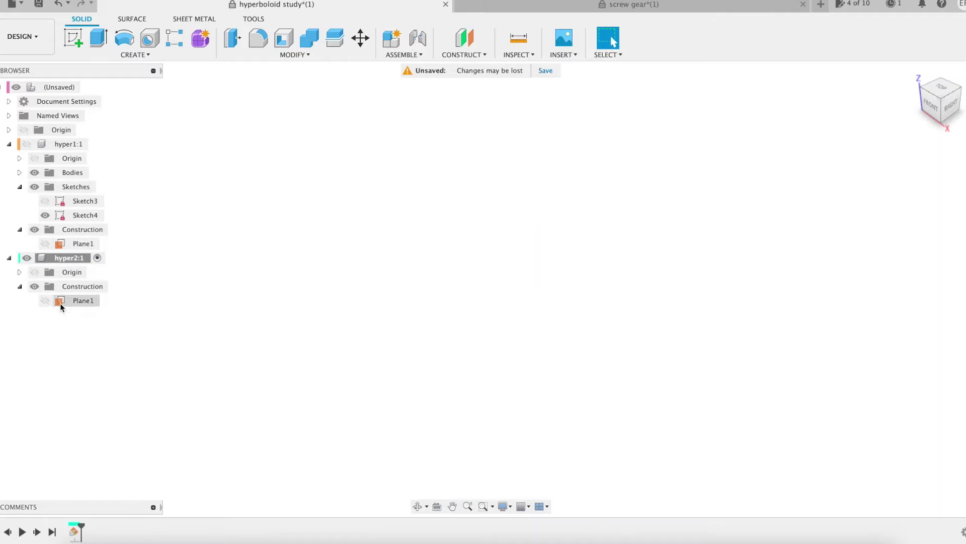
# - Show hyper2's construction plane and create a sketch on it
pyautogui.click(44, 301)
pyautogui.keyDown('shift'); pyautogui.moveTo(238, 313); pyautogui.dragTo(320, 288, button='middle'); pyautogui.keyUp('shift')
pyautogui.click(465, 262)
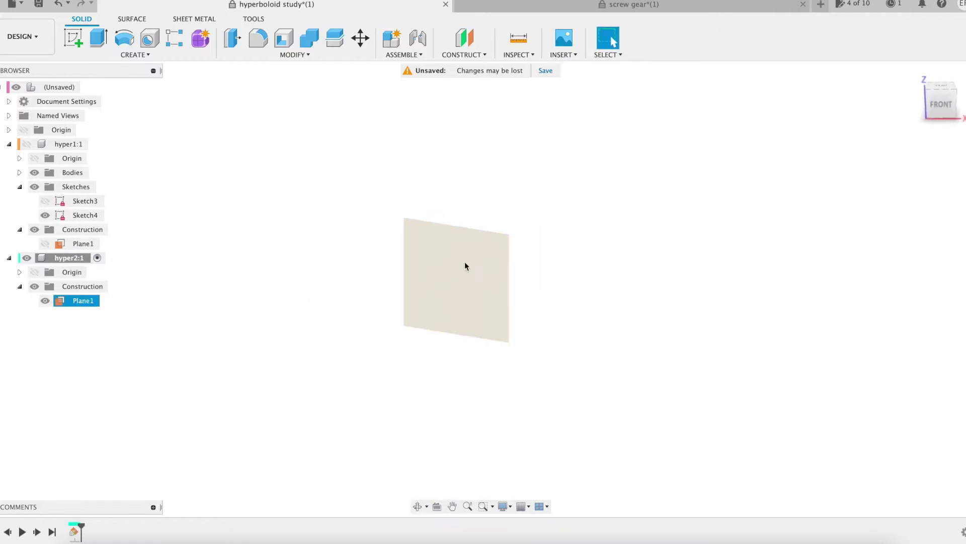
pyautogui.rightClick(464, 262)
pyautogui.click(465, 322)
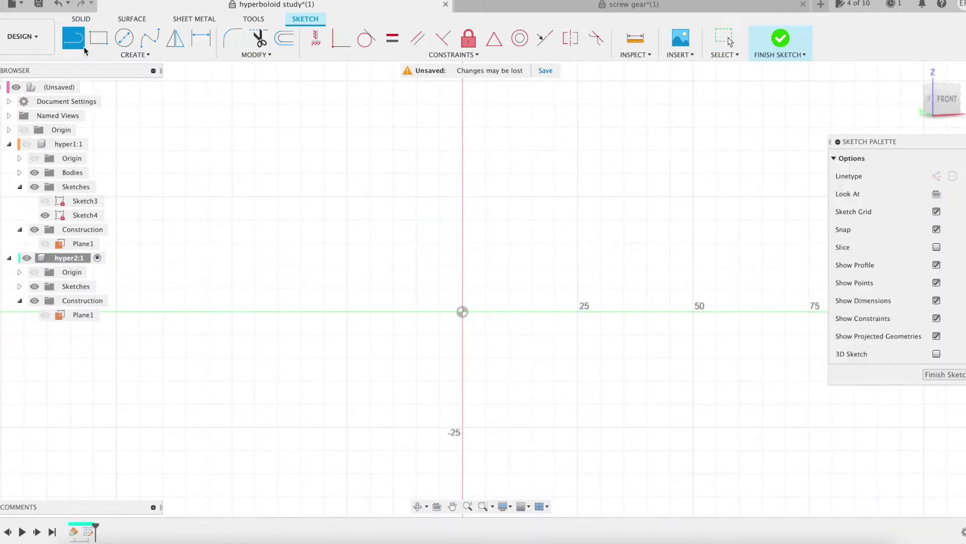
# - Draw a line of length R2 upward from the sketch origin and constrain it vertical
pyautogui.click(462, 312)
pyautogui.write('R')
pyautogui.click(504, 267)
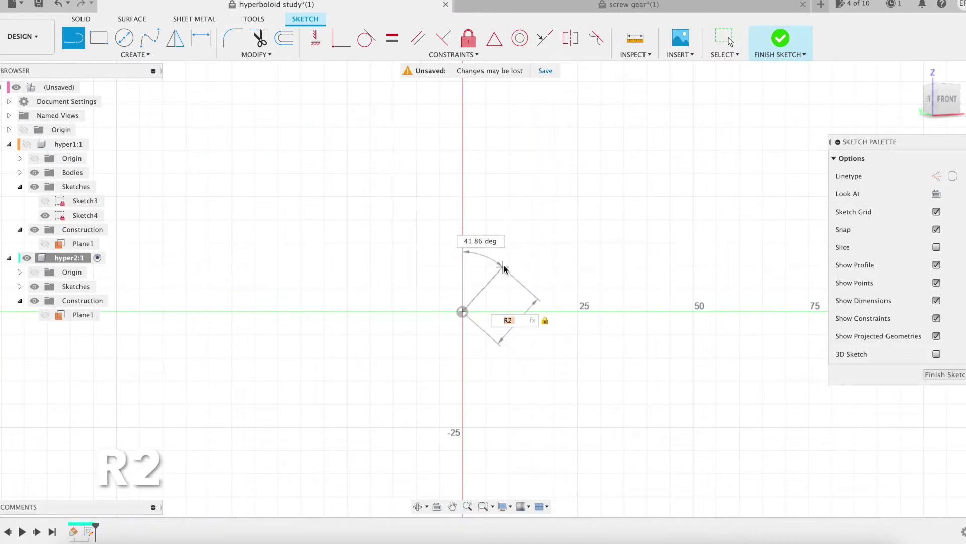
pyautogui.press('Return')
pyautogui.moveTo(504, 267); pyautogui.dragTo(472, 254)
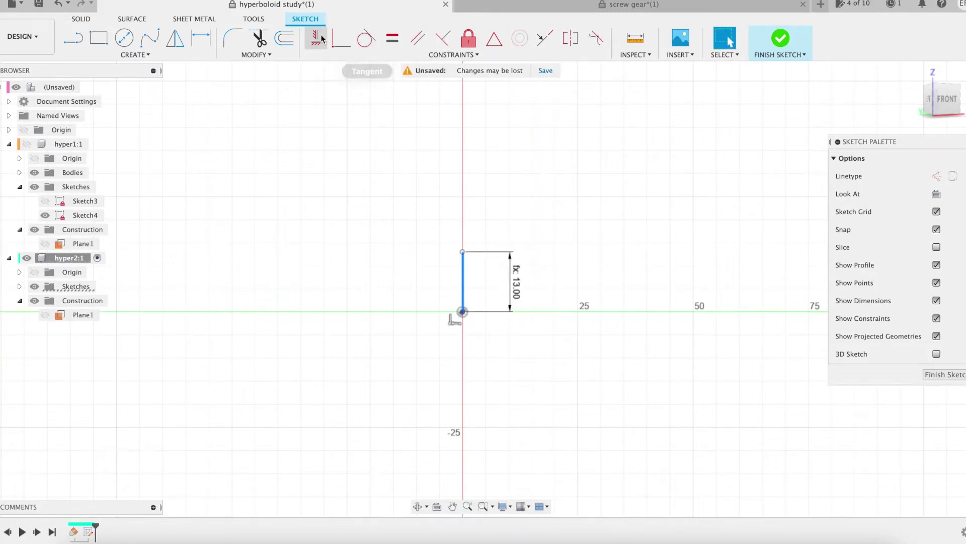
pyautogui.click(315, 38)
# - Draw a circle of diameter R2*2 centred on the line's upper end, and turn the line into construction geometry
pyautogui.press('c')
pyautogui.click(463, 251)
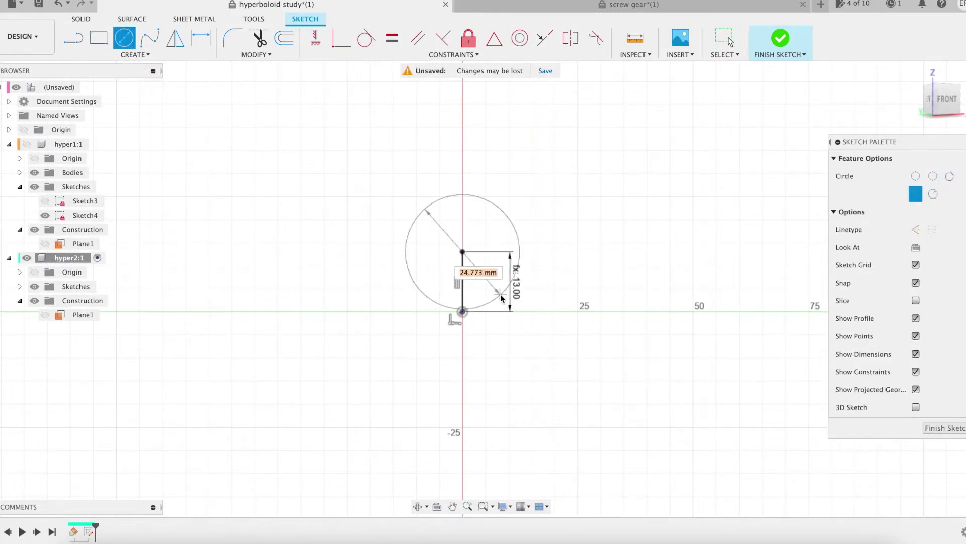
pyautogui.write('R2*2')
pyautogui.press('Return')
pyautogui.press('Escape')
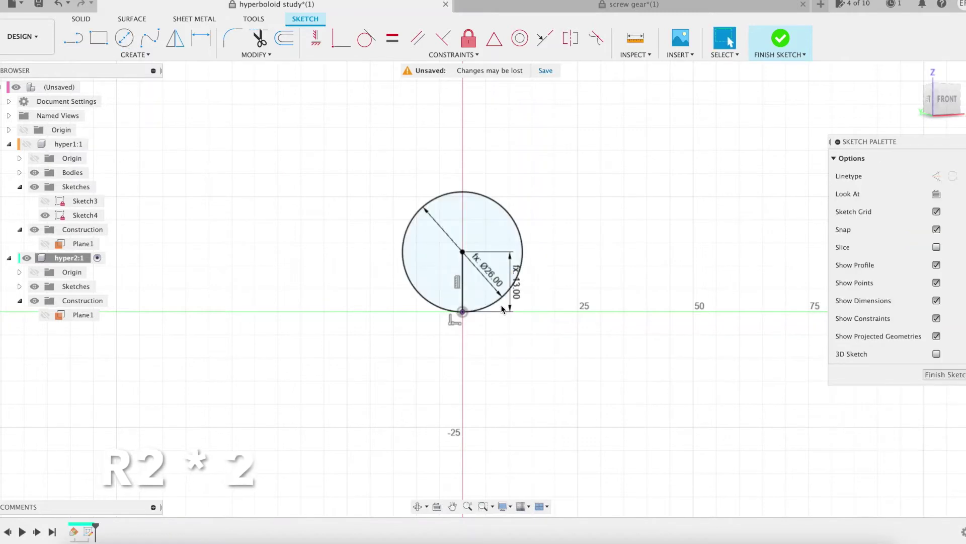
pyautogui.click(780, 41)
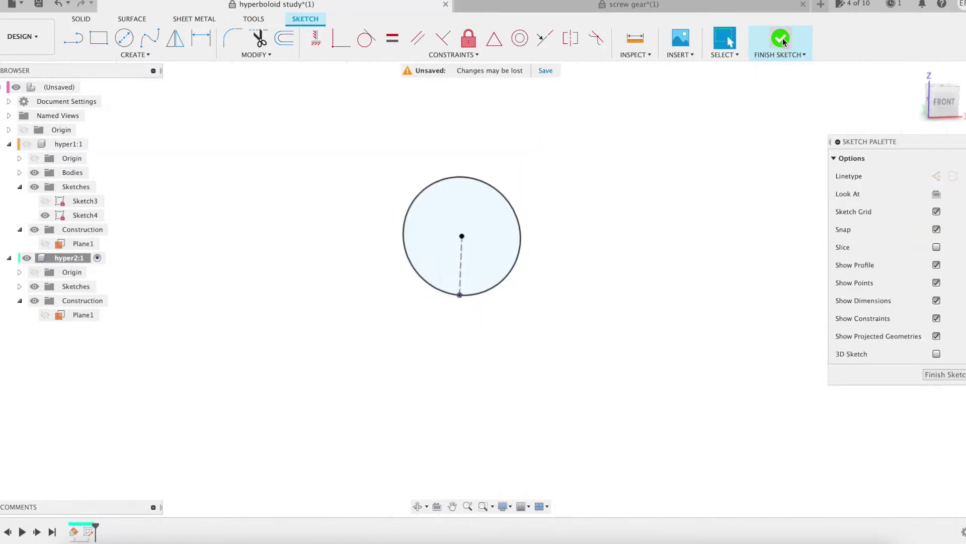
# - In a new sketch on the side plane facing the right view, draw a horizontal line of length contact_line below the circle
pyautogui.keyDown('shift'); pyautogui.moveTo(651, 242); pyautogui.dragTo(574, 251, button='middle'); pyautogui.keyUp('shift')
pyautogui.click(494, 282)
pyautogui.click(495, 282)
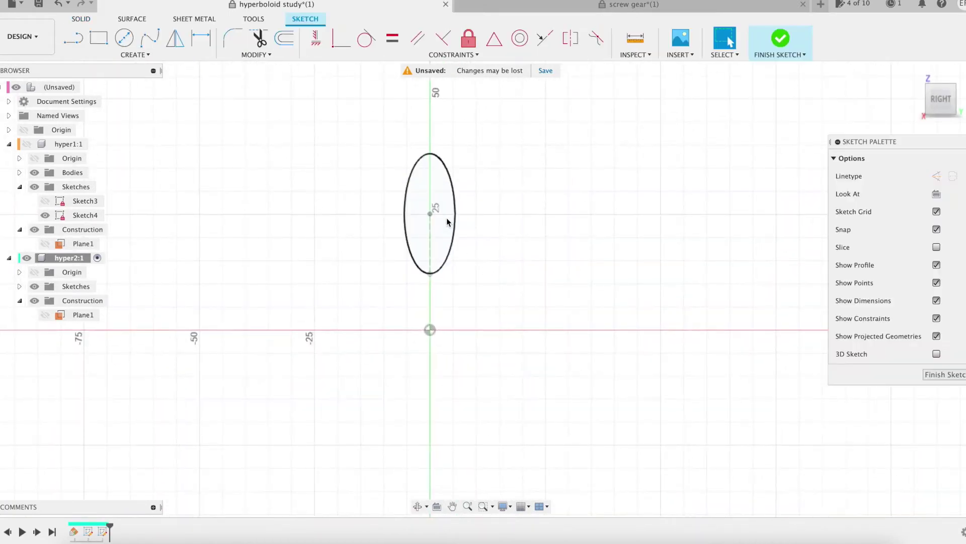
pyautogui.click(324, 293)
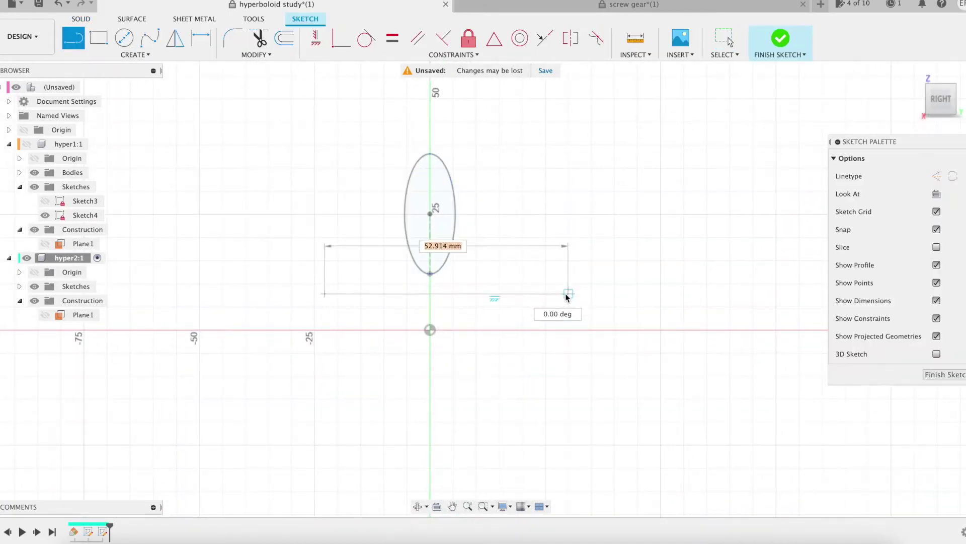
pyautogui.write('contact_line')
pyautogui.press('Tab')
pyautogui.press('Return')
pyautogui.press('Escape')
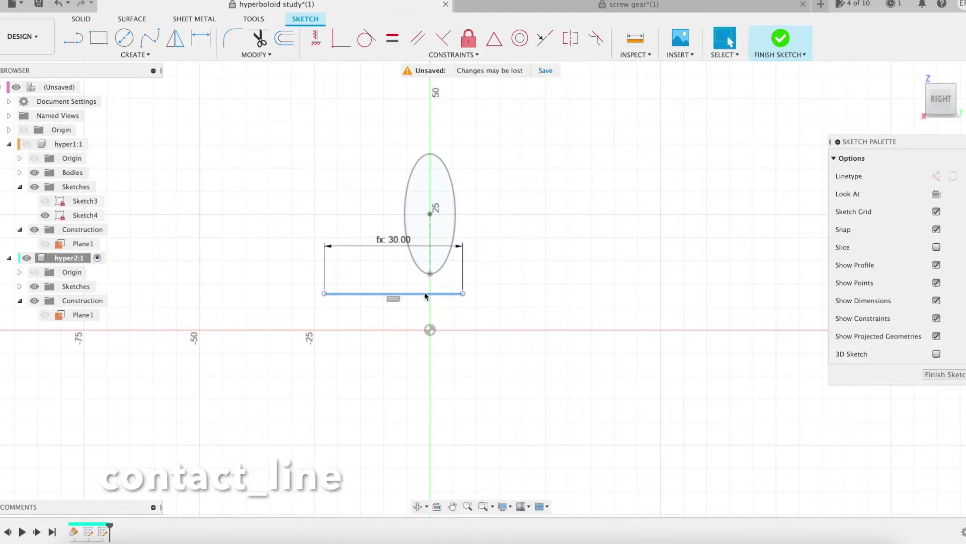
# - Constrain the contact line's midpoint to the circle's lowest point, finish the sketch, and list hyper2's sketches
pyautogui.click(495, 38)
pyautogui.click(424, 292)
pyautogui.click(430, 273)
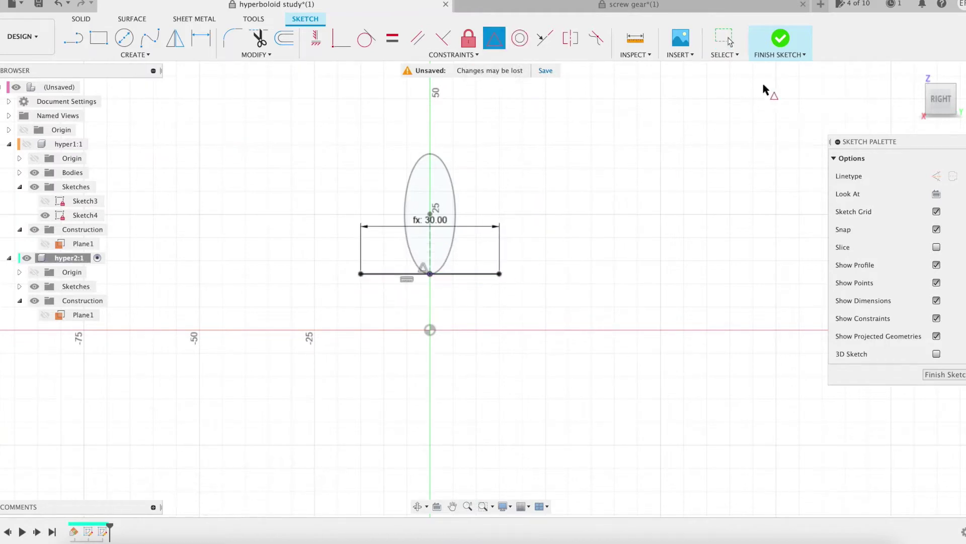
pyautogui.click(780, 39)
pyautogui.click(19, 285)
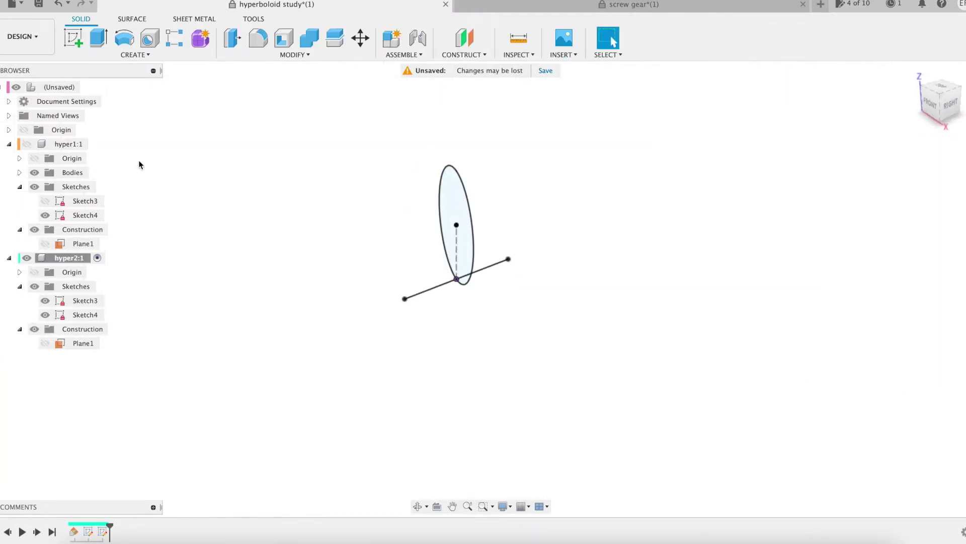
# - Sweep the contact line around the circle as a surface to form the hyper2 hyperboloid
pyautogui.click(132, 19)
pyautogui.click(121, 54)
pyautogui.click(86, 118)
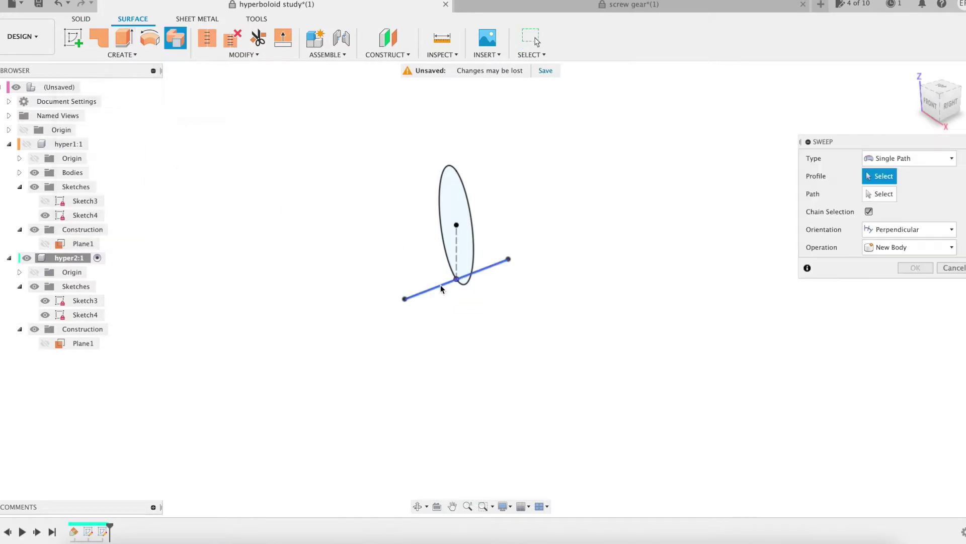
pyautogui.click(483, 268)
pyautogui.click(915, 336)
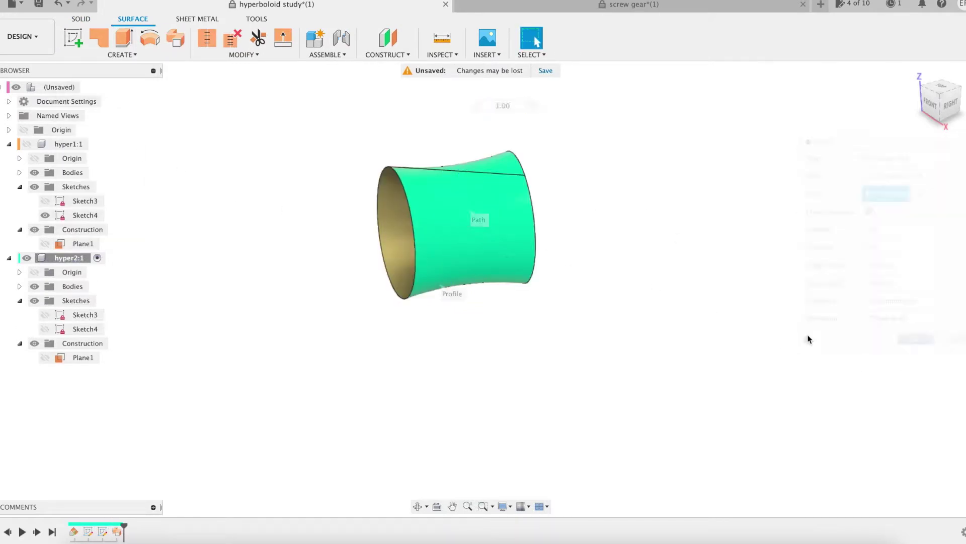
# - Patch the open front end of the hyper2 surface and reverse the patch's normal
pyautogui.click(100, 38)
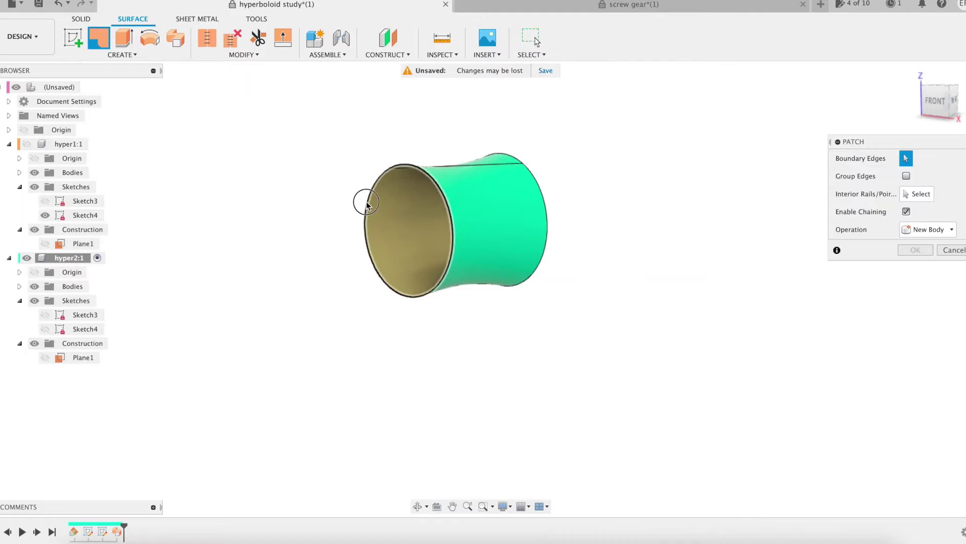
pyautogui.click(363, 205)
pyautogui.click(913, 304)
pyautogui.click(429, 229)
pyautogui.click(252, 57)
pyautogui.click(244, 289)
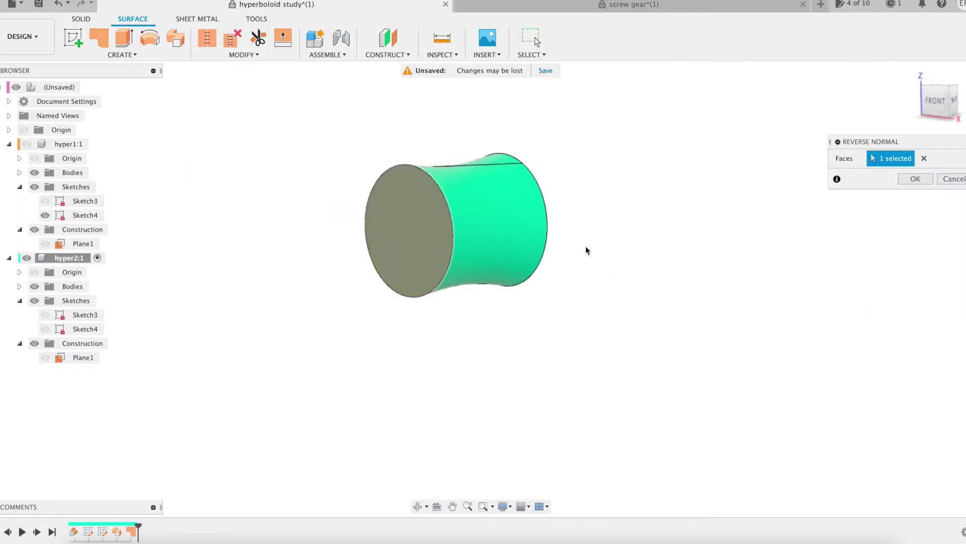
pyautogui.click(909, 184)
# - Patch the opposite open end of hyper2 and stitch the swept surface and both patches together
pyautogui.keyDown('shift'); pyautogui.moveTo(701, 250); pyautogui.dragTo(553, 250, button='middle'); pyautogui.keyUp('shift')
pyautogui.click(99, 38)
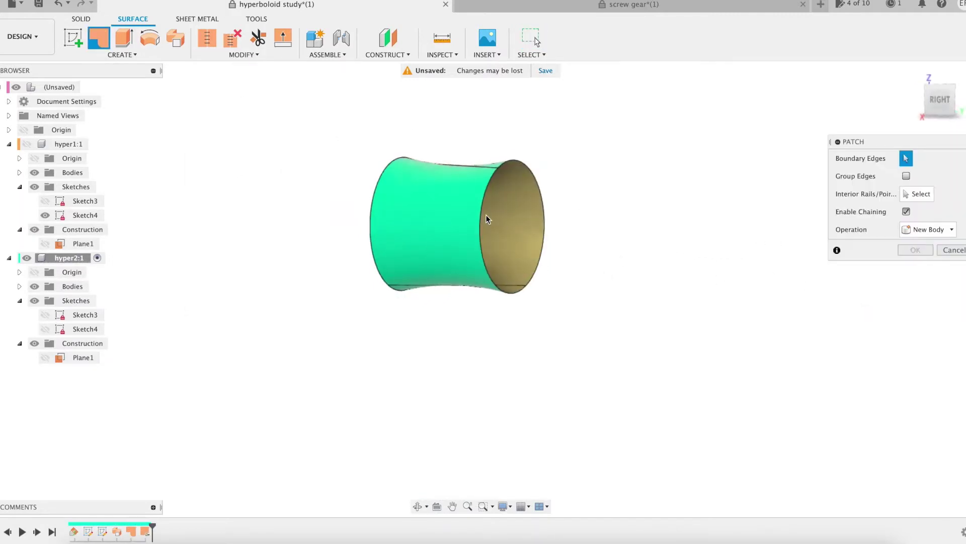
pyautogui.click(484, 222)
pyautogui.click(915, 303)
pyautogui.keyDown('shift'); pyautogui.moveTo(915, 303); pyautogui.dragTo(704, 277, button='middle'); pyautogui.keyUp('shift')
pyautogui.click(207, 39)
pyautogui.moveTo(346, 134); pyautogui.dragTo(579, 333)
pyautogui.click(915, 350)
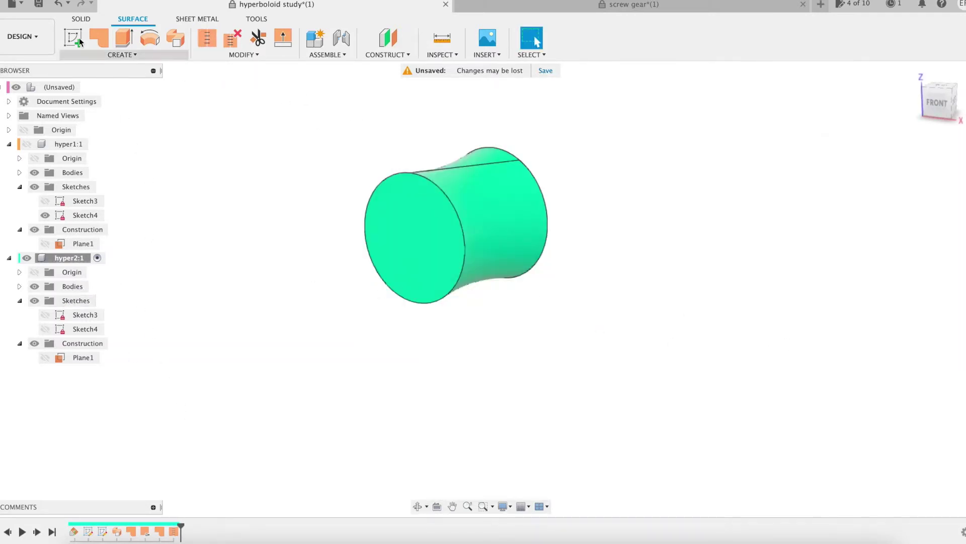
# - Show hyper2's contact line sketch, return to the solid tools with the top-level component active, and show hyper1
pyautogui.click(81, 19)
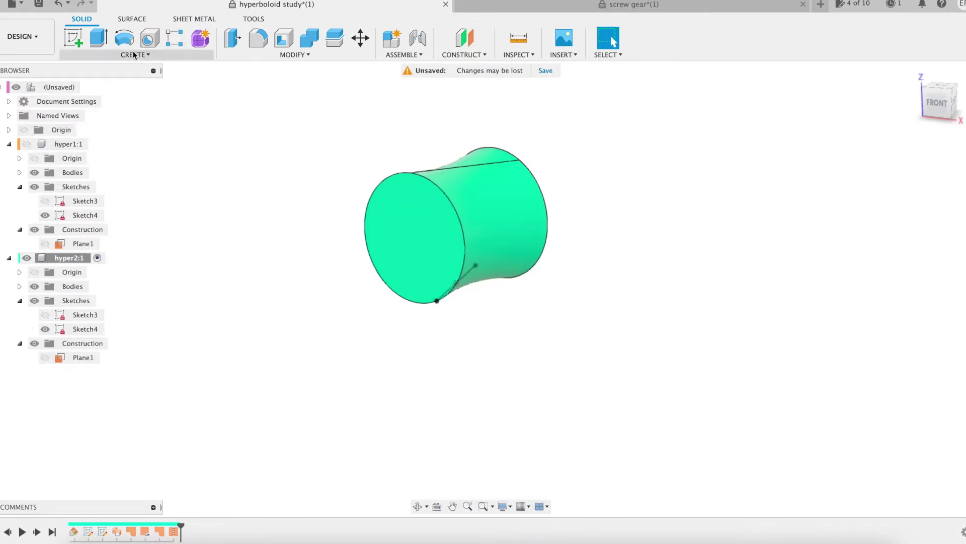
pyautogui.click(89, 87)
pyautogui.click(26, 144)
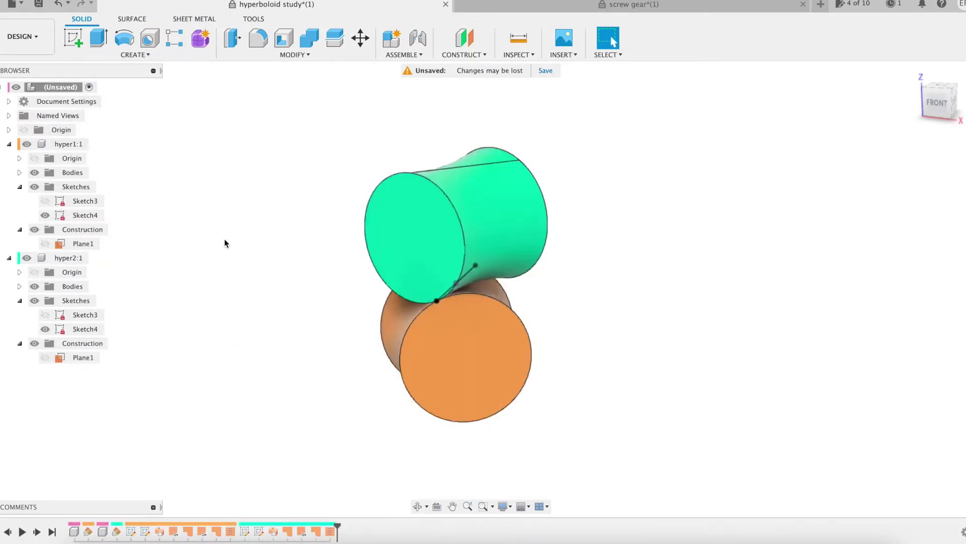
# - Set the user parameters R1 to 15 mm and R2 to 24 mm
pyautogui.scroll(1, 224, 241)
pyautogui.click(295, 54)
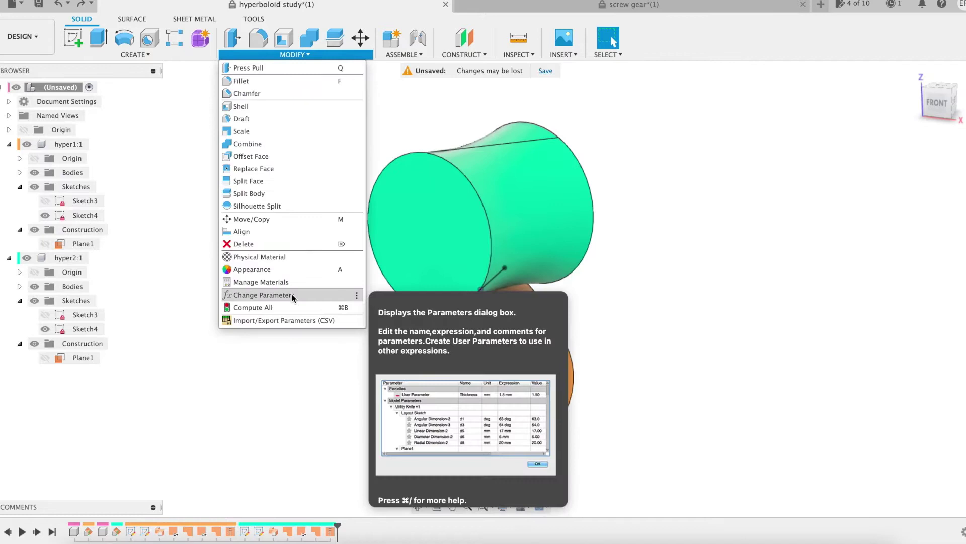
pyautogui.click(292, 295)
pyautogui.moveTo(364, 270); pyautogui.dragTo(216, 231, button='middle')
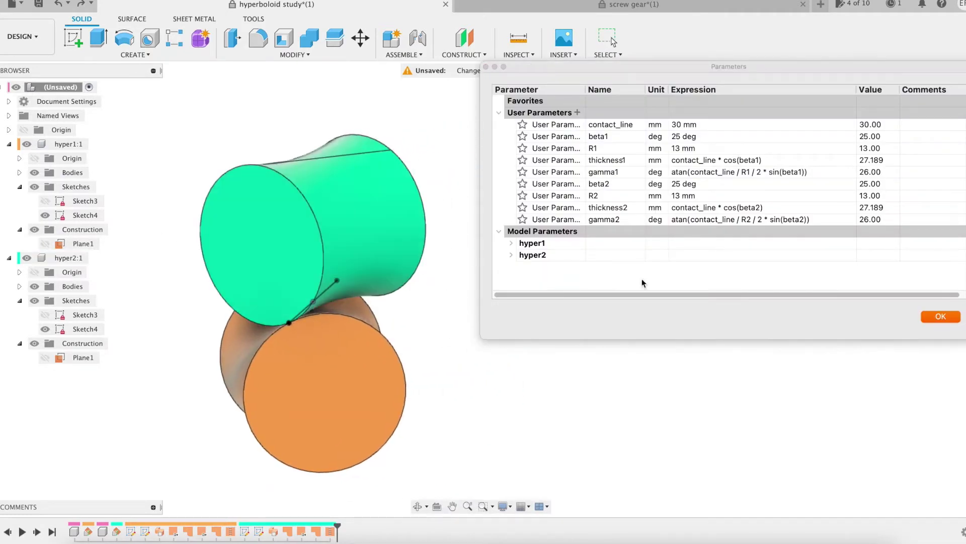
pyautogui.click(680, 148)
pyautogui.press('Return')
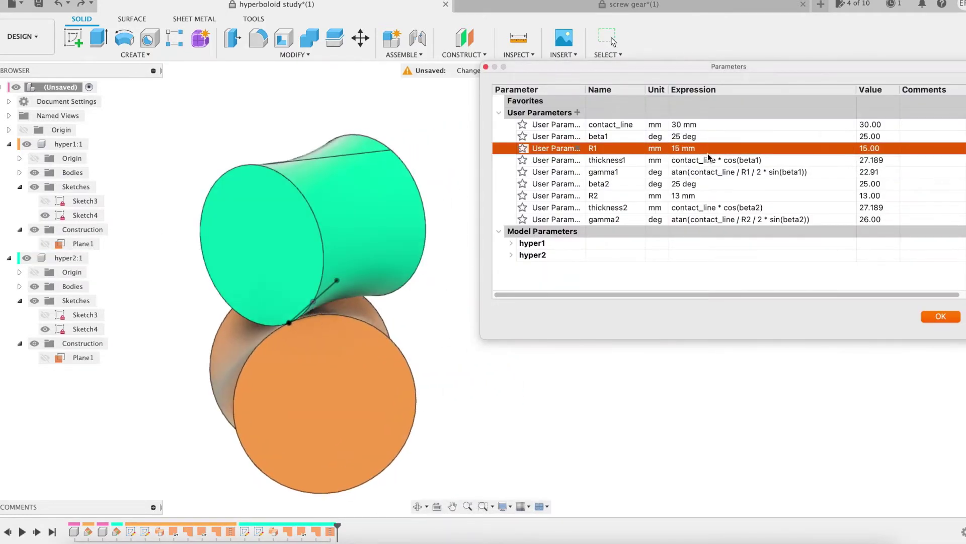
pyautogui.click(692, 199)
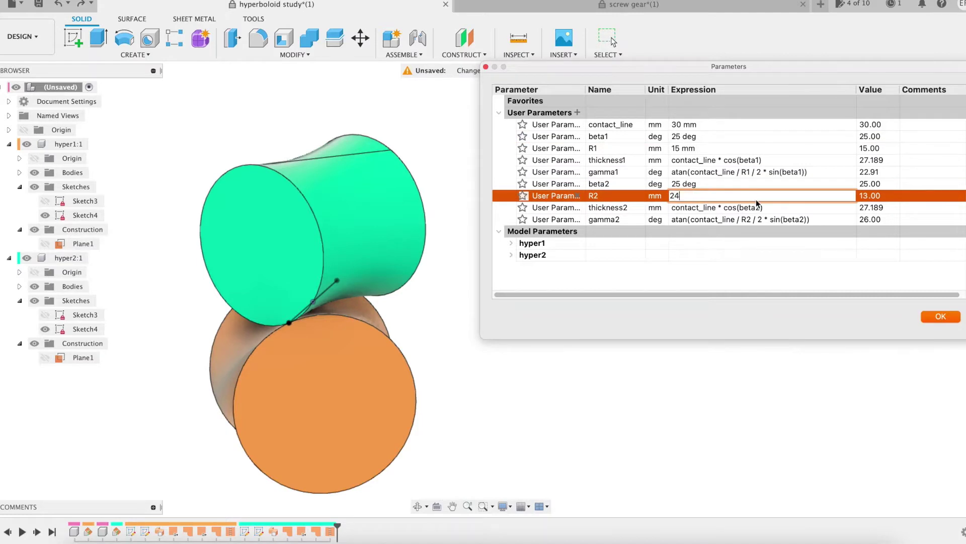
pyautogui.press('Return')
pyautogui.scroll(-2, 457, 314)
pyautogui.keyDown('shift'); pyautogui.moveTo(458, 313); pyautogui.dragTo(400, 338, button='middle'); pyautogui.keyUp('shift')
# - Set the user parameters beta1 to 20 deg and beta2 to 30 deg, and accept the parameter changes
pyautogui.click(688, 136)
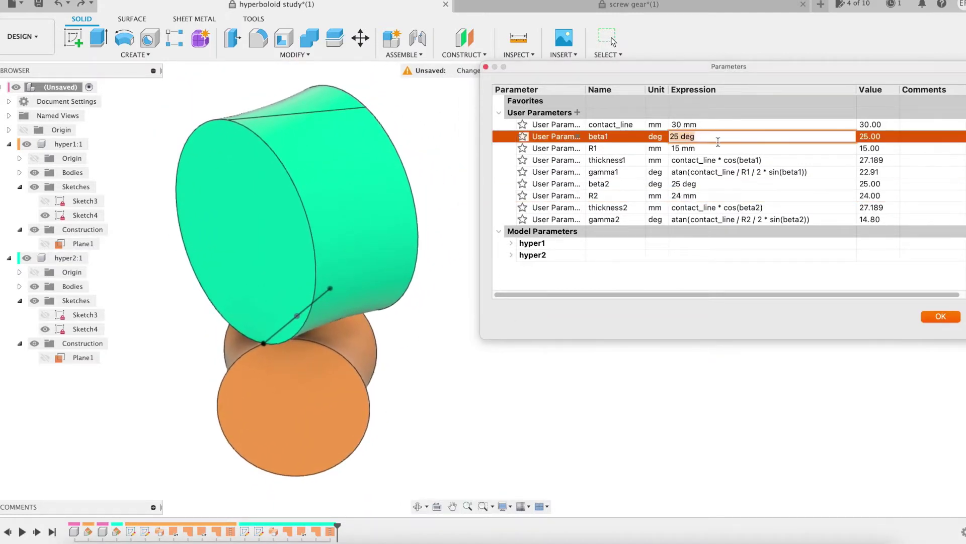
pyautogui.write('20')
pyautogui.press('Return')
pyautogui.click(714, 184)
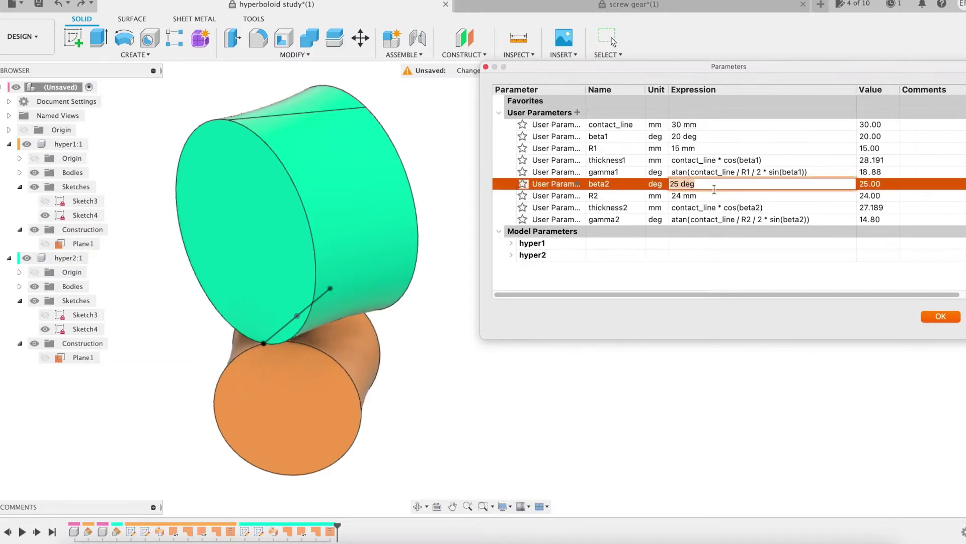
pyautogui.write('30')
pyautogui.press('Return')
pyautogui.click(948, 314)
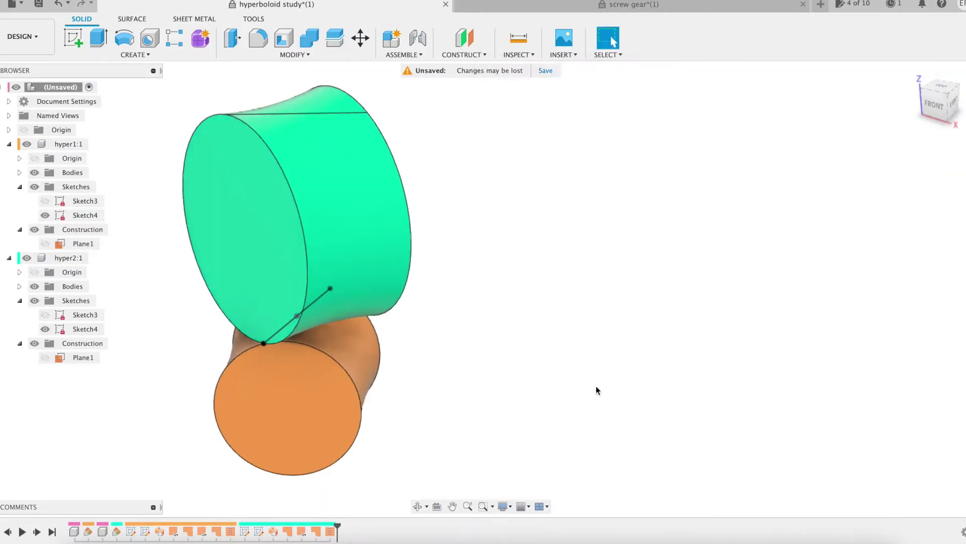
# - Set the contact_line user parameter to 80 mm
pyautogui.moveTo(568, 372)
pyautogui.keyDown('shift'); pyautogui.mouseDown(button='middle')
pyautogui.moveTo(514, 345)
pyautogui.moveTo(611, 369)
pyautogui.moveTo(567, 363)
pyautogui.mouseUp(button='middle'); pyautogui.keyUp('shift')
pyautogui.click(295, 55)
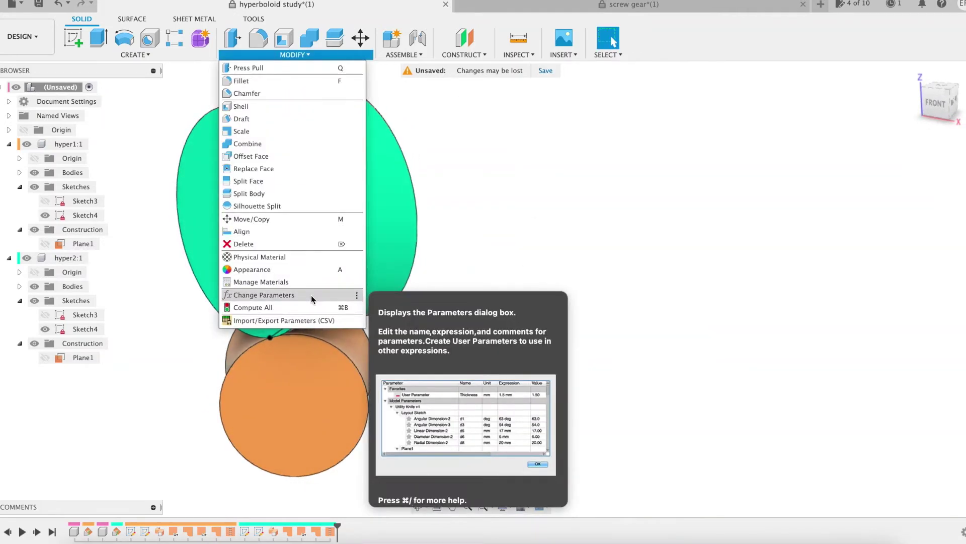
pyautogui.click(312, 296)
pyautogui.click(695, 124)
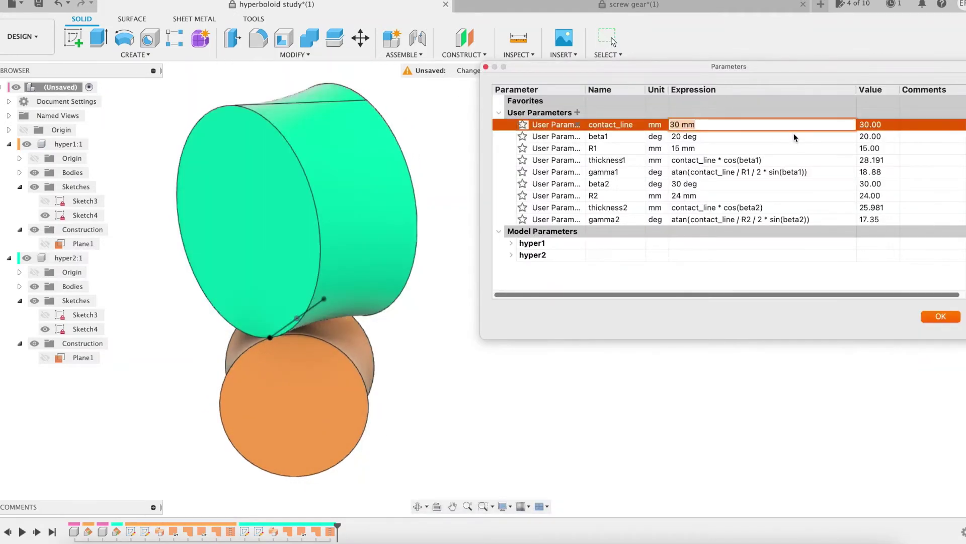
pyautogui.write('80 mm')
pyautogui.press('Return')
pyautogui.click(931, 317)
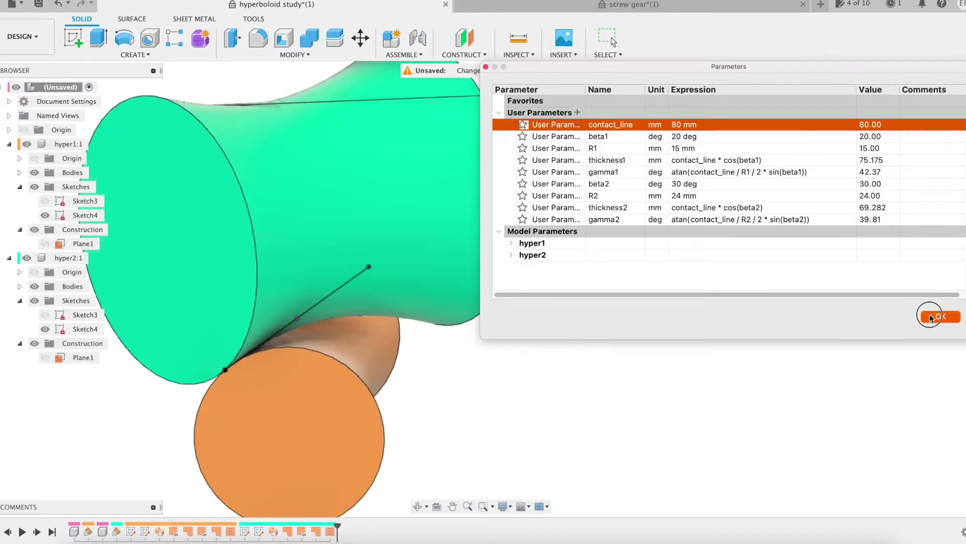
# - Set the user parameters beta1 to 25 deg and R1 to 13 mm
pyautogui.scroll(-3, 805, 307)
pyautogui.click(955, 91)
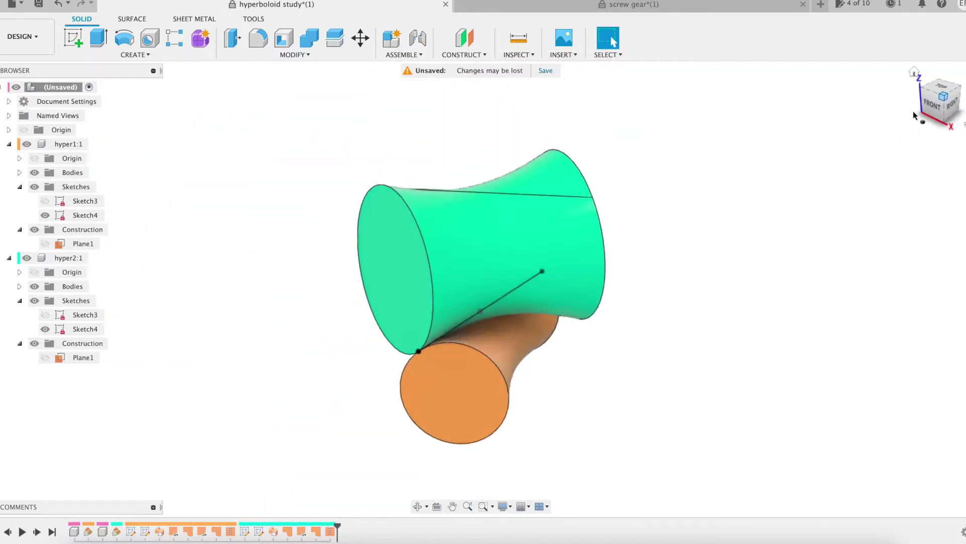
pyautogui.keyDown('shift'); pyautogui.moveTo(675, 195); pyautogui.dragTo(521, 181, button='middle'); pyautogui.keyUp('shift')
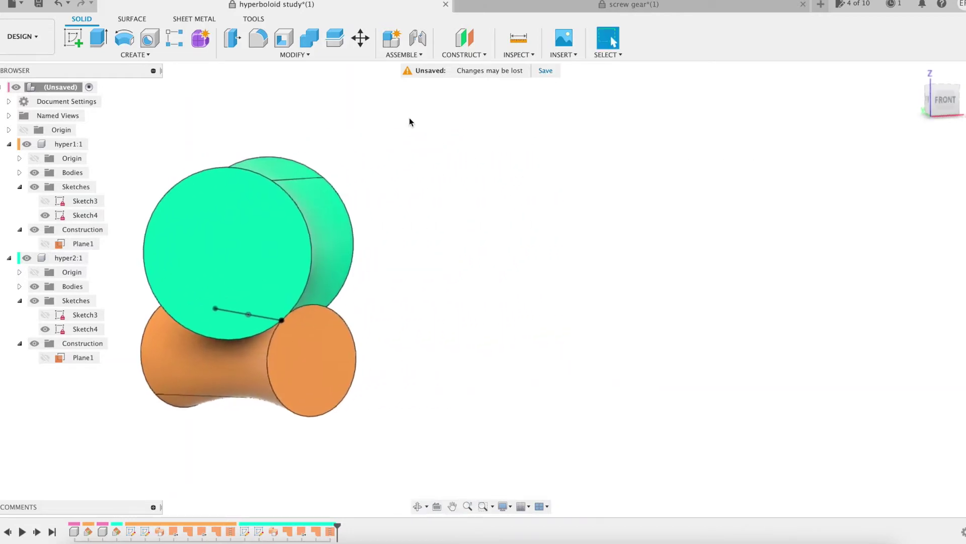
pyautogui.click(295, 54)
pyautogui.click(309, 296)
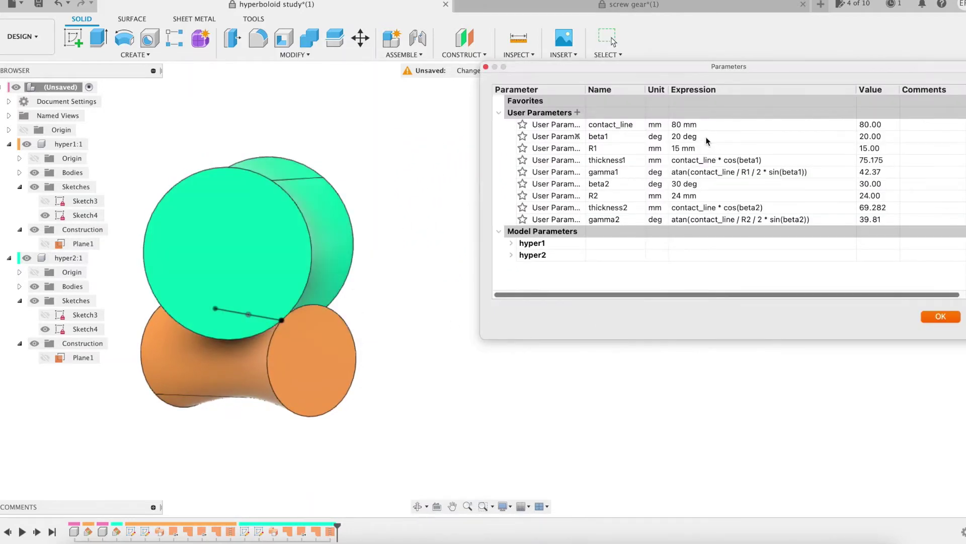
pyautogui.click(707, 139)
pyautogui.write('25')
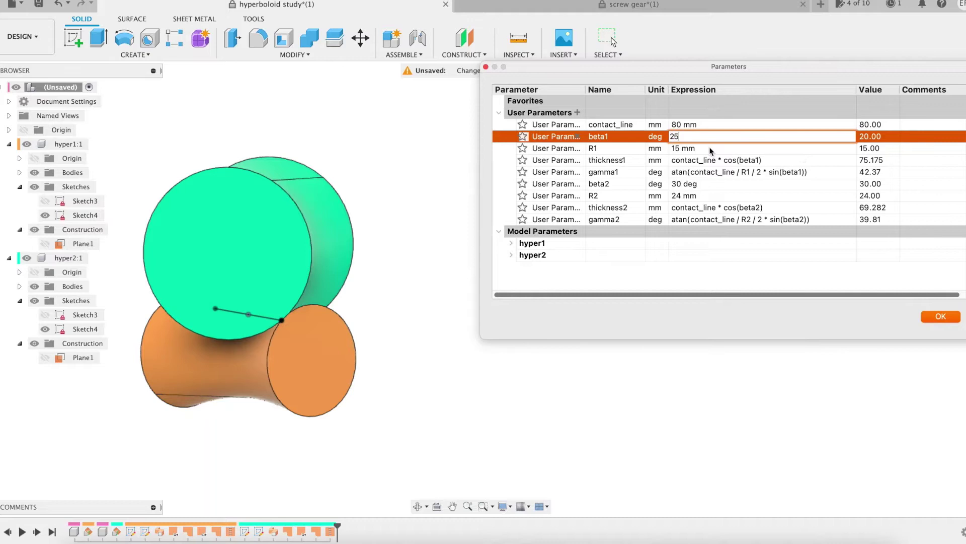
pyautogui.click(712, 149)
pyautogui.write('13')
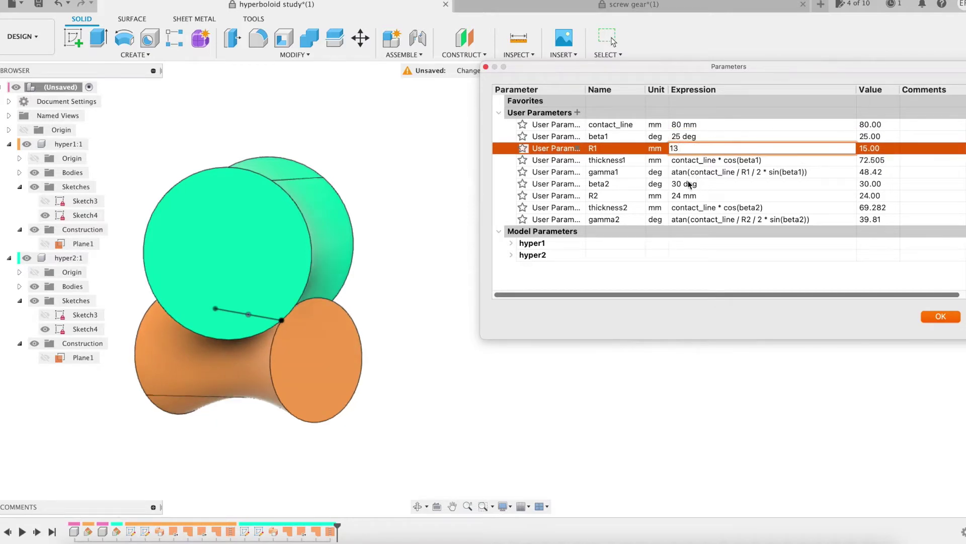
# - Set the user parameters beta2 to 25 deg and R2 to 13 mm, and accept the parameter changes
pyautogui.click(689, 184)
pyautogui.write('25')
pyautogui.click(741, 196)
pyautogui.write('13')
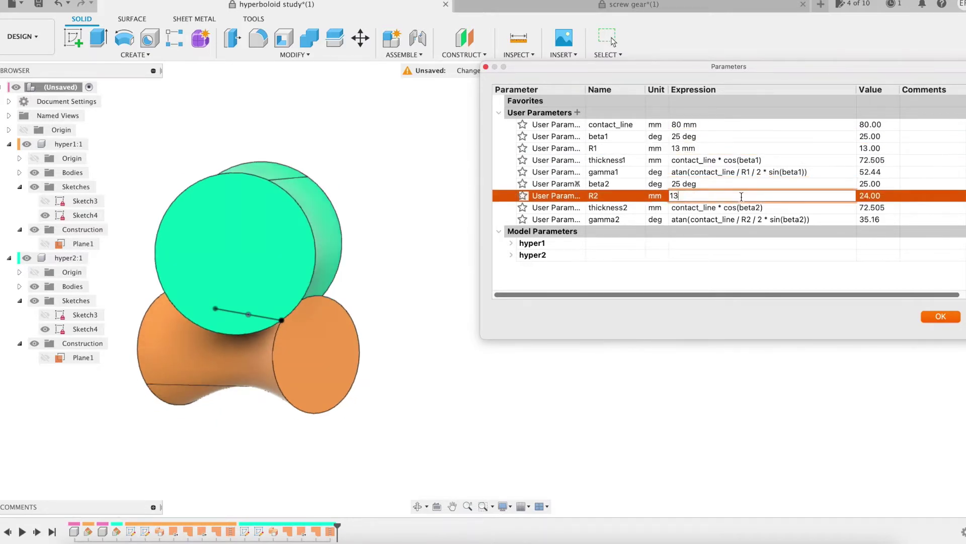
pyautogui.click(938, 318)
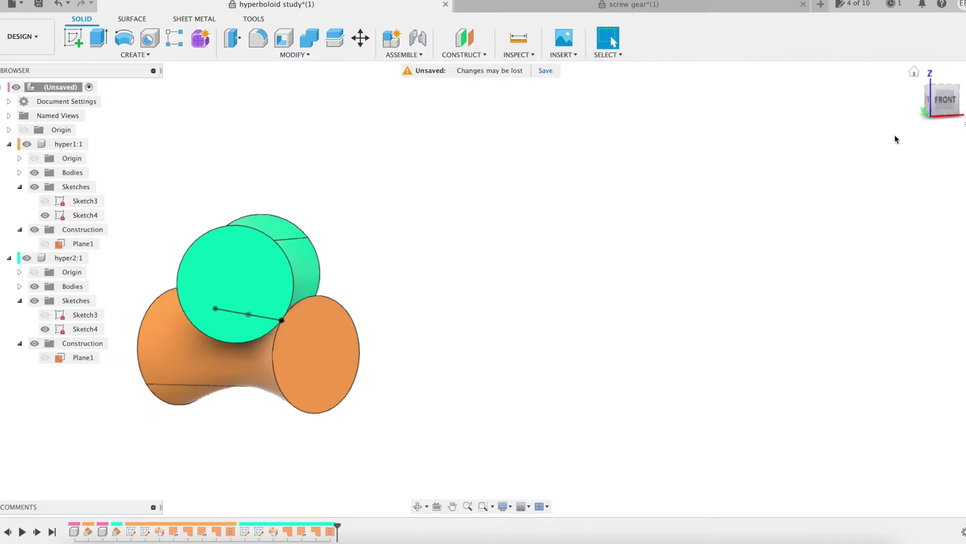
pyautogui.click(940, 91)
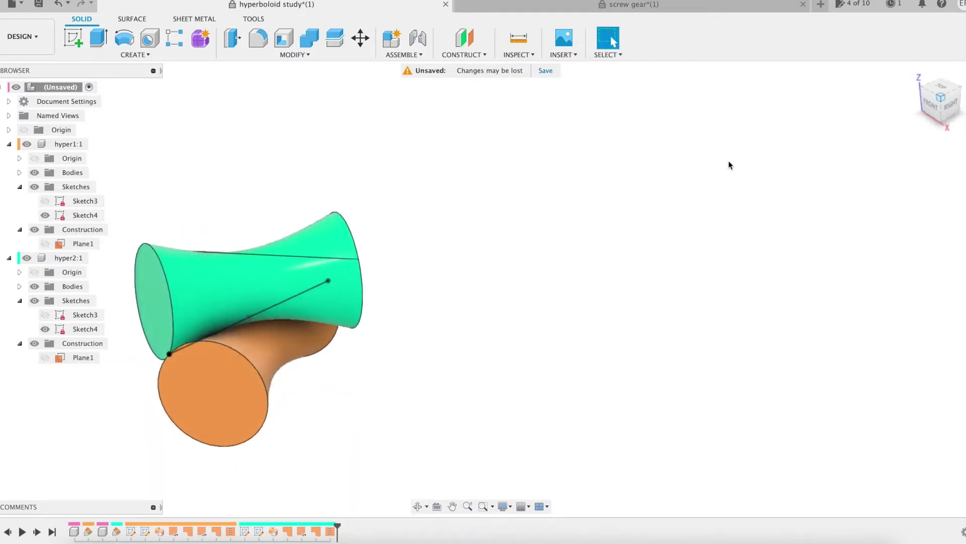
# - Switch to the screw gear design and activate the gear1 component with gear2 hidden, expanding gear1's contents
pyautogui.click(632, 5)
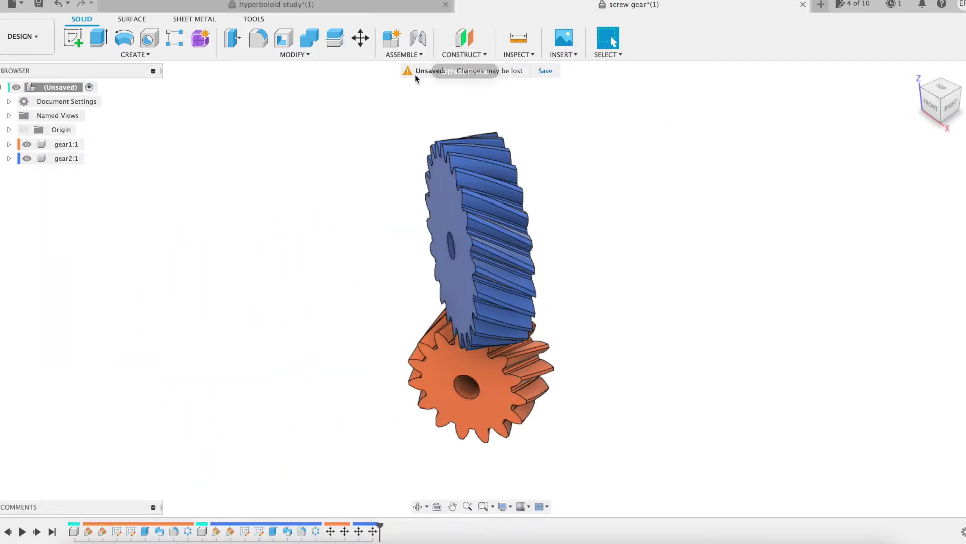
pyautogui.click(90, 144)
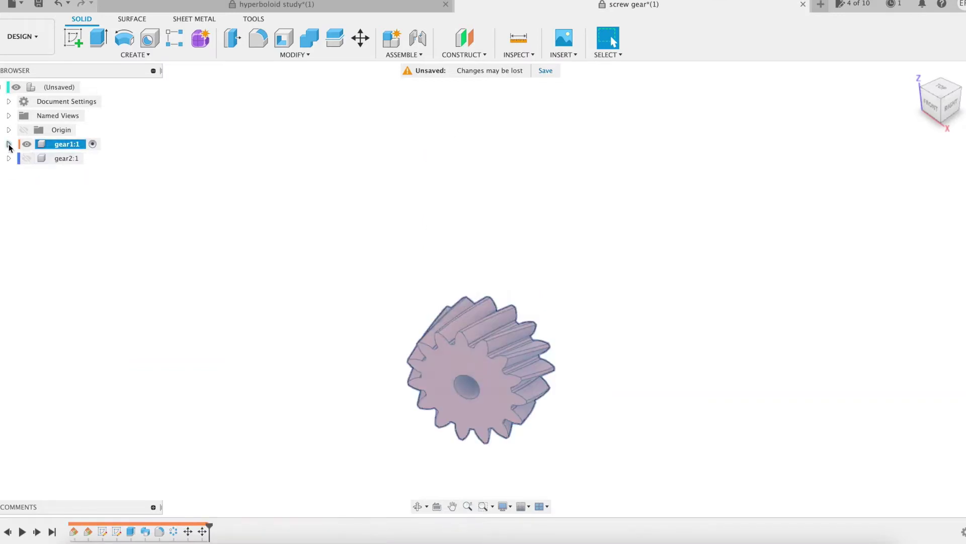
pyautogui.click(9, 144)
# - Create a new internal component named hyper1 inside gear1 and make it active
pyautogui.rightClick(65, 144)
pyautogui.click(83, 181)
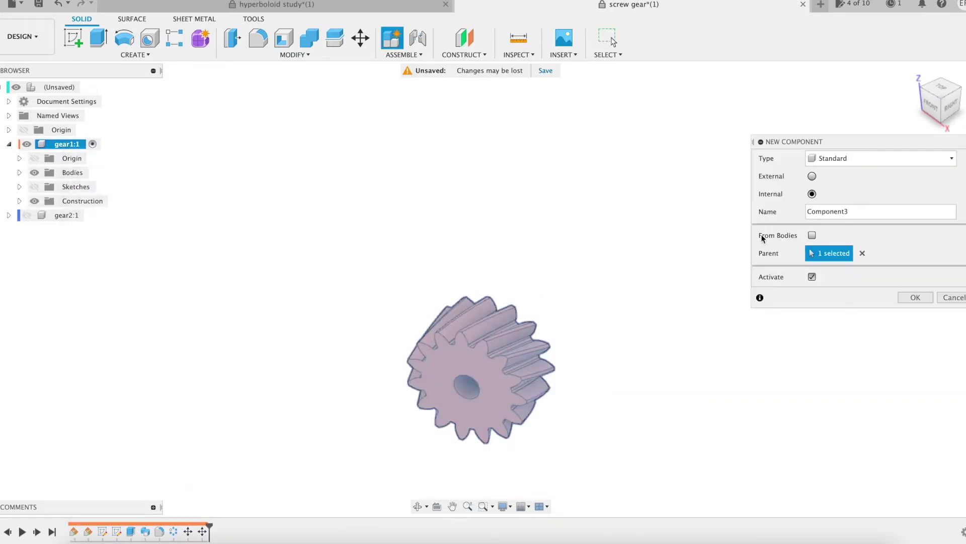
pyautogui.moveTo(849, 212); pyautogui.dragTo(778, 211)
pyautogui.write('hyper1')
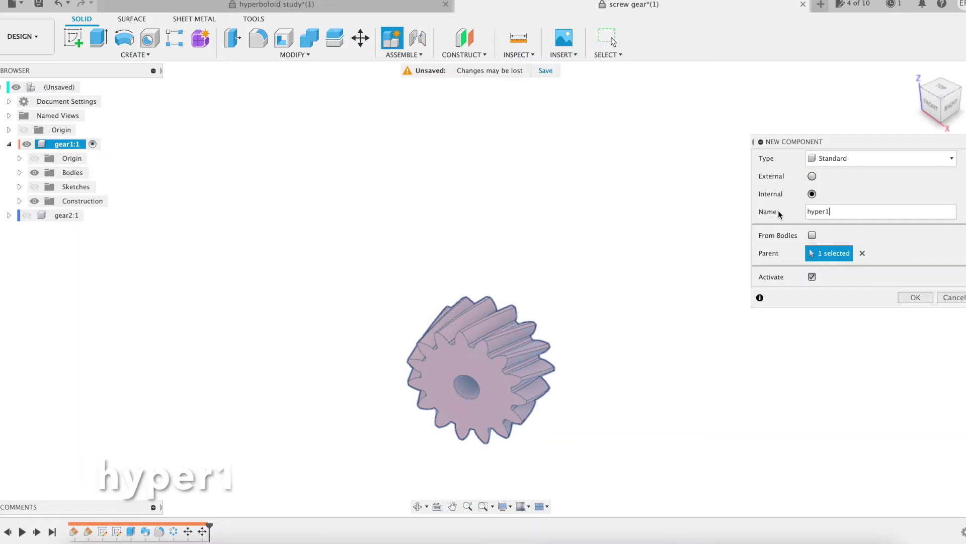
pyautogui.click(910, 296)
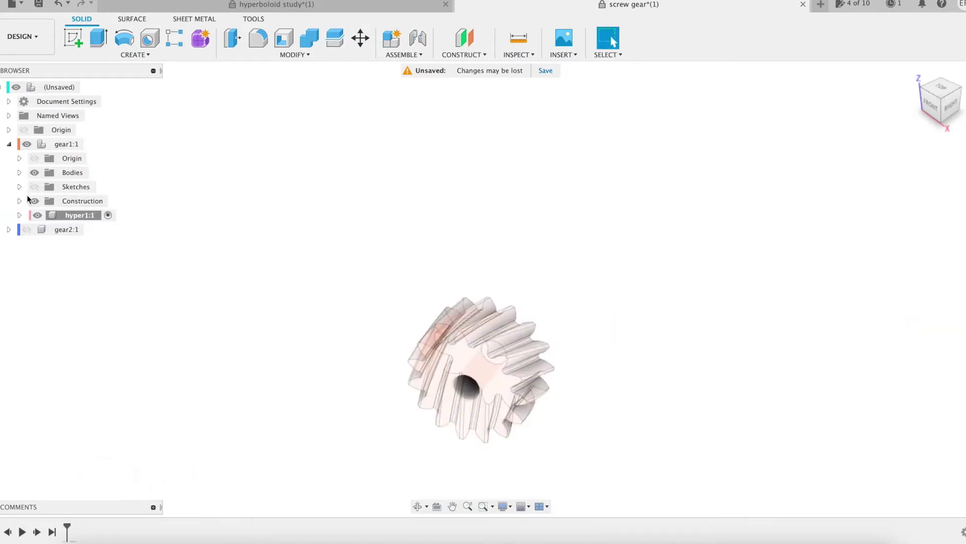
# - Start a sketch on hyper1's vertical YZ plane, show gear1's sketches and project the point in the middle of the tooth profile
pyautogui.click(73, 37)
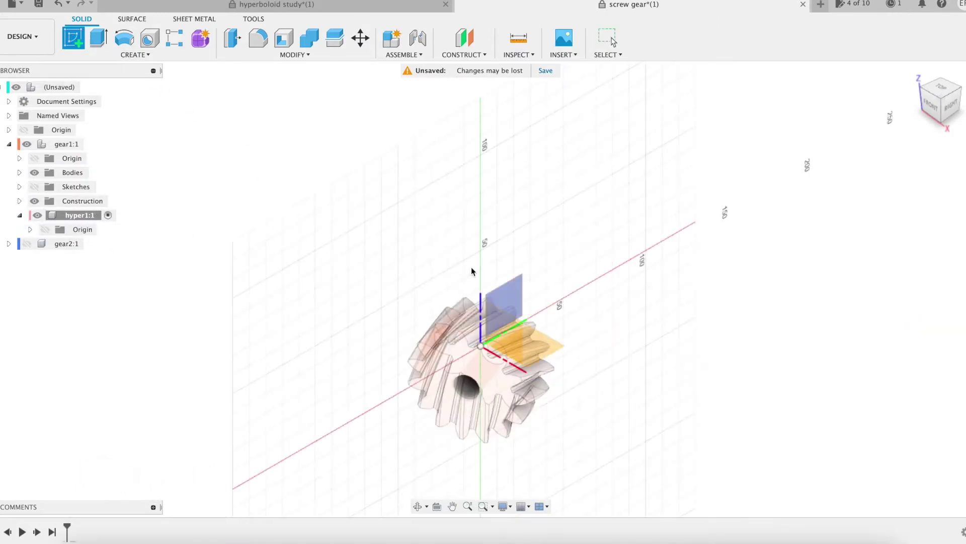
pyautogui.click(514, 296)
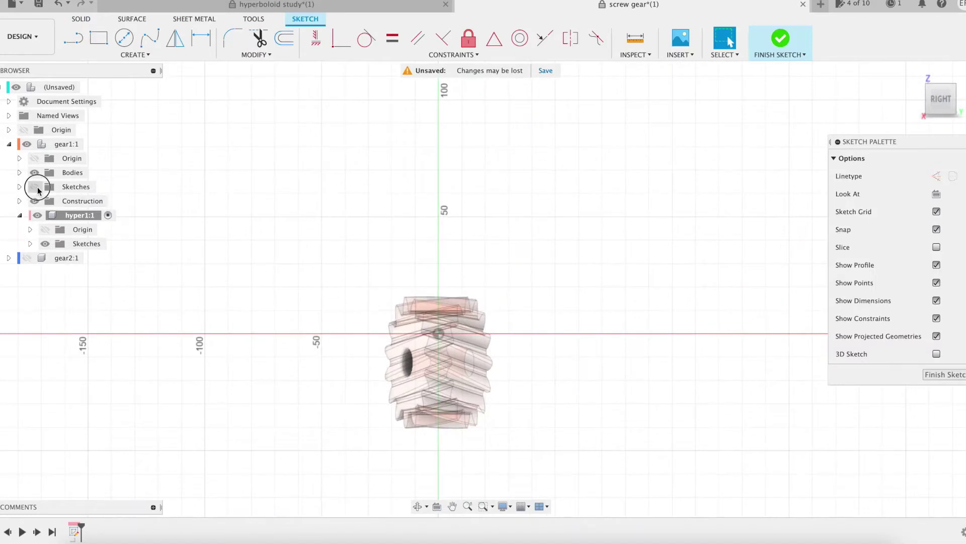
pyautogui.click(35, 188)
pyautogui.scroll(8, 383, 343)
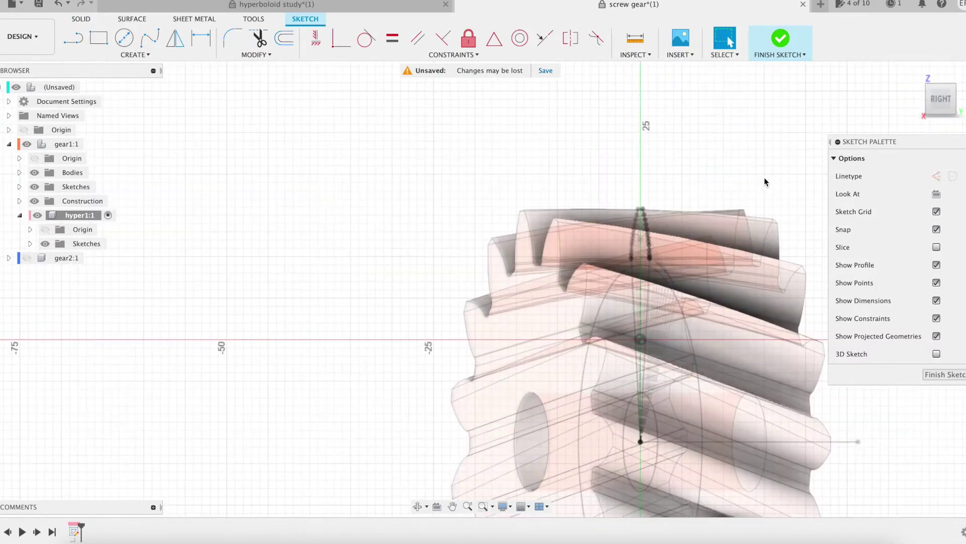
pyautogui.moveTo(764, 177); pyautogui.dragTo(620, 126, button='middle')
pyautogui.press('p')
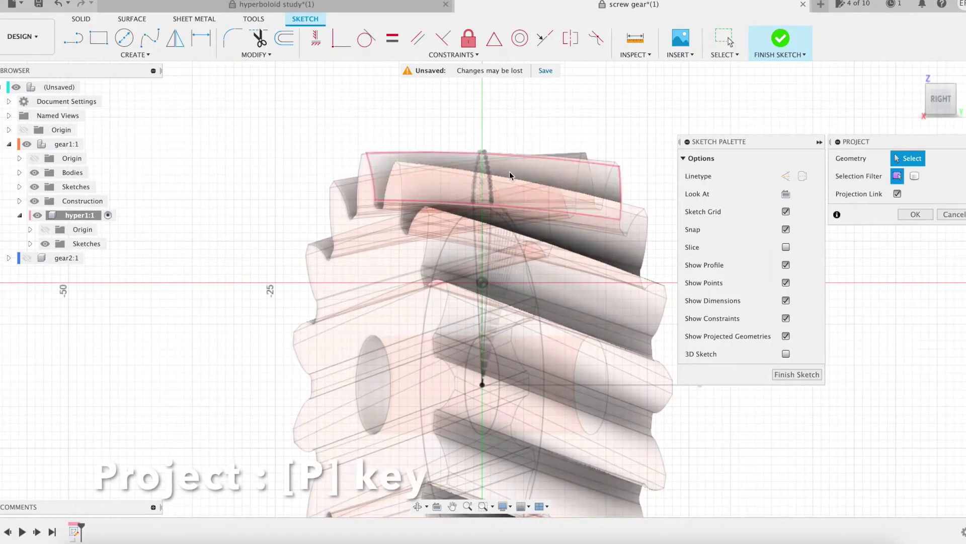
pyautogui.click(482, 180)
pyautogui.click(909, 214)
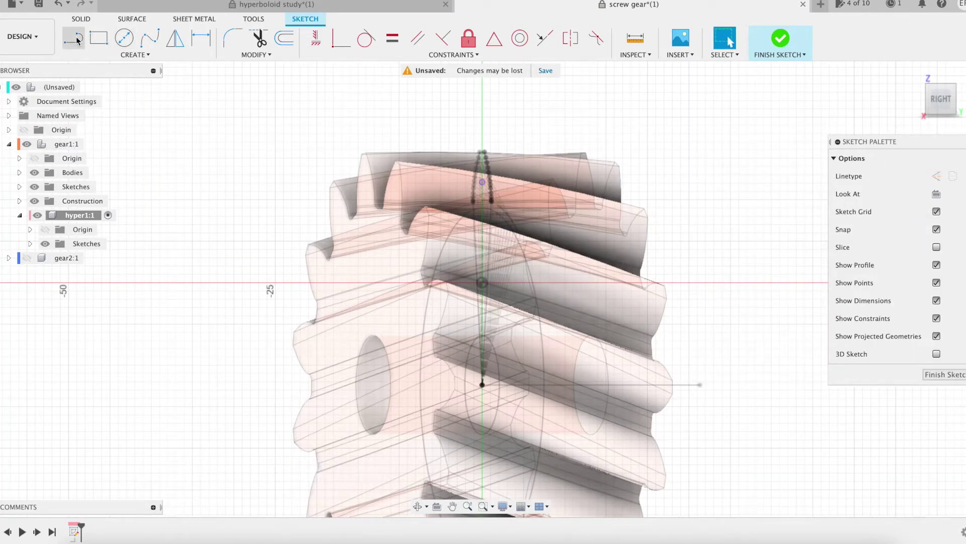
# - Draw a horizontal line of length contactL, constrain its midpoint to the projected tooth point and finish the sketch
pyautogui.write('contactL')
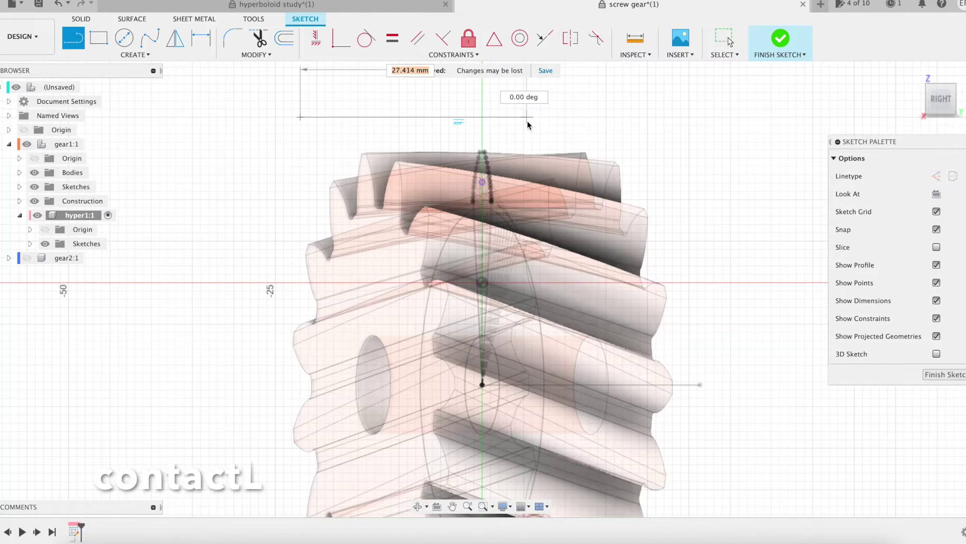
pyautogui.press('Return')
pyautogui.click(494, 38)
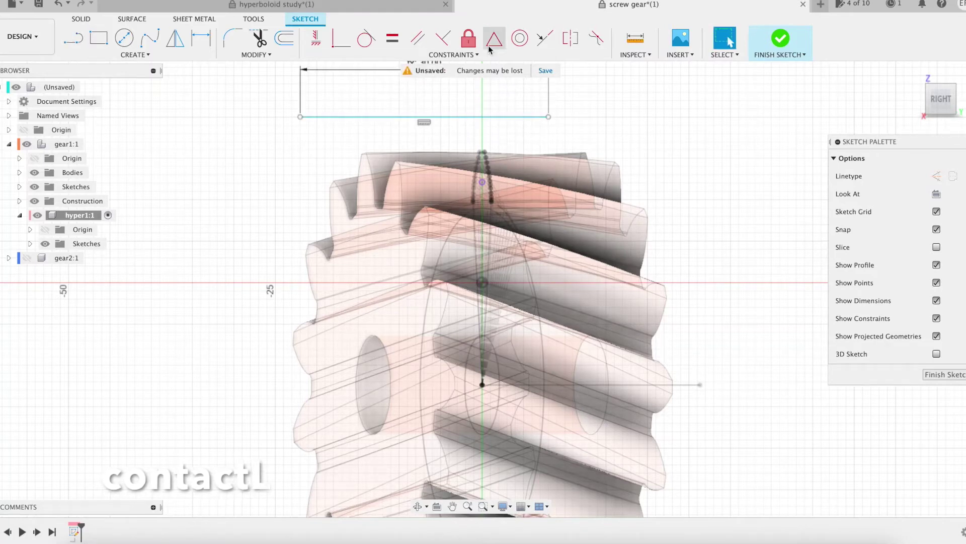
pyautogui.click(482, 182)
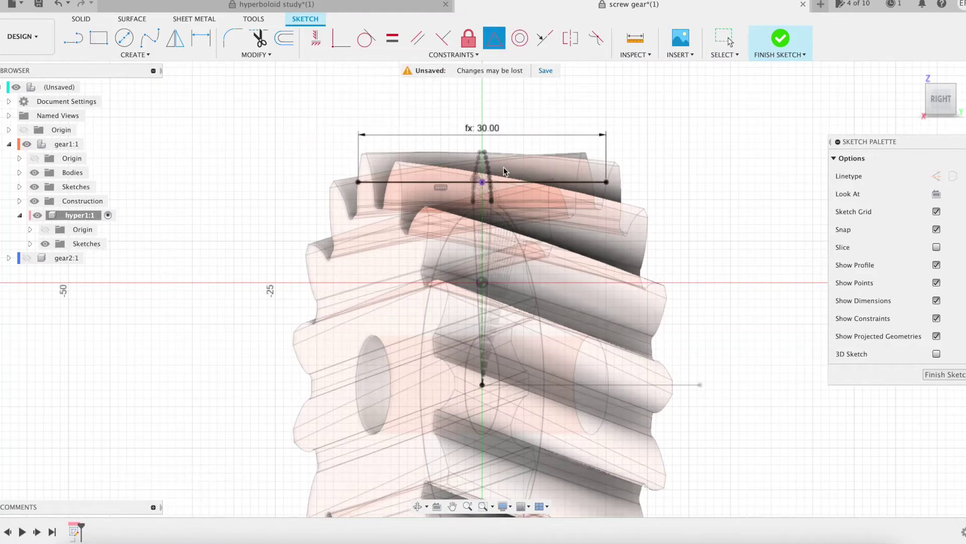
pyautogui.scroll(-3, 730, 198)
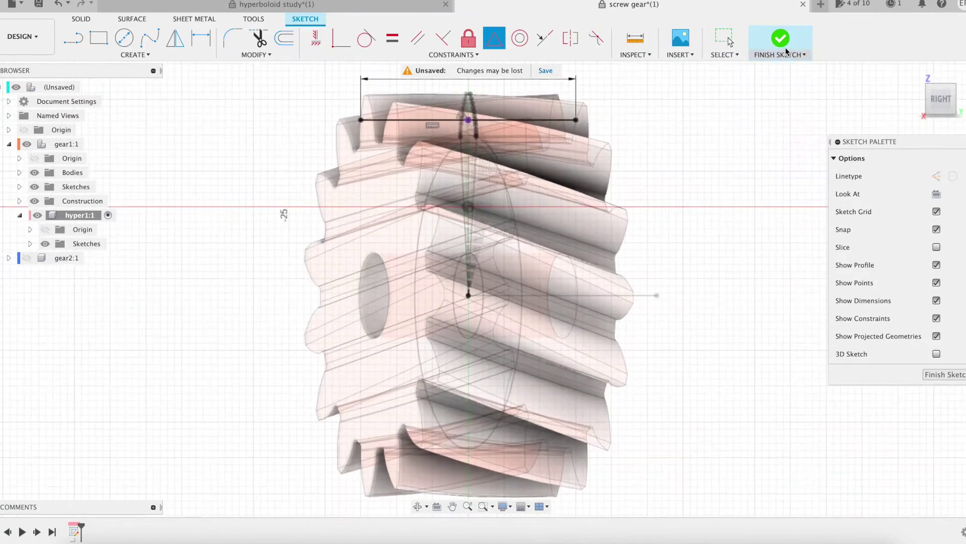
pyautogui.click(780, 38)
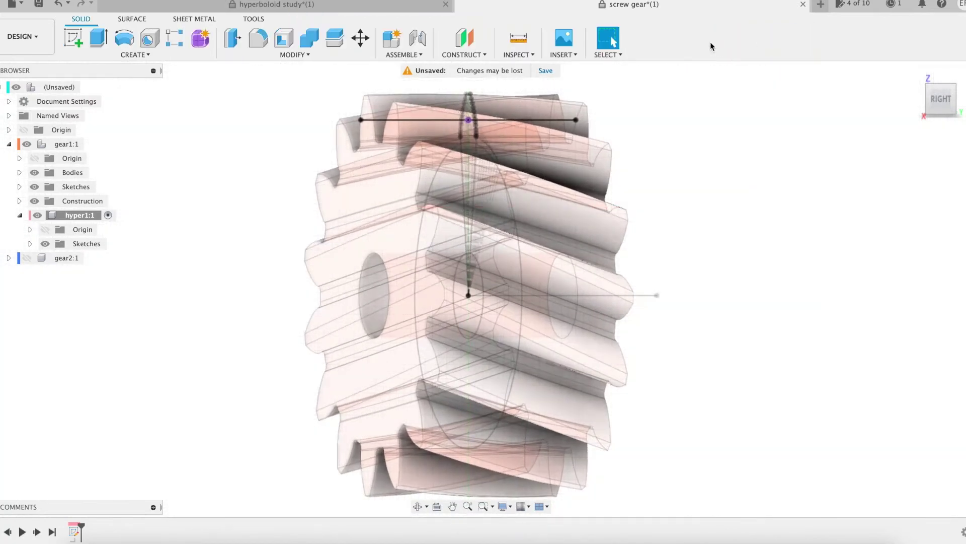
# - Hide gear1's bodies, start a sketch on gear1's Plane2 and project the gear's centre point into it
pyautogui.click(34, 172)
pyautogui.click(20, 201)
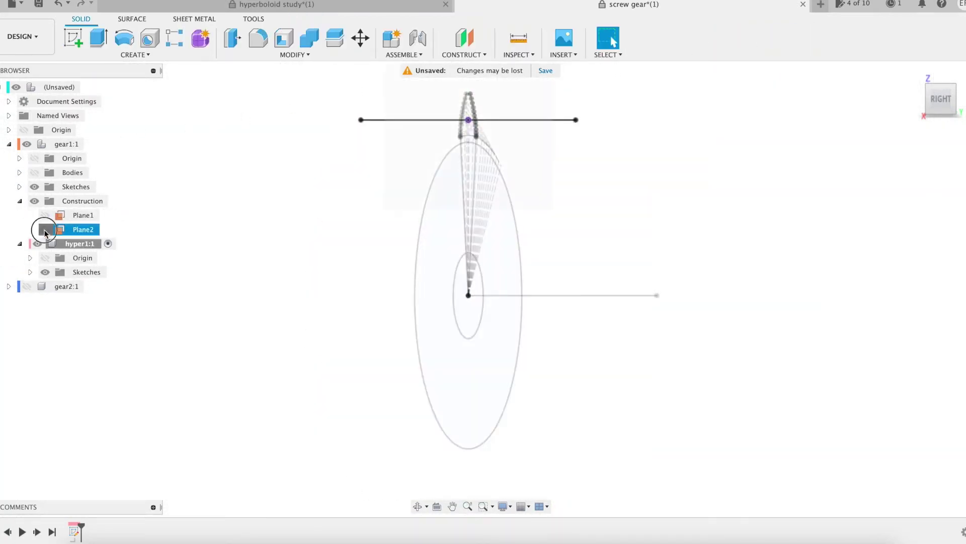
pyautogui.rightClick(427, 150)
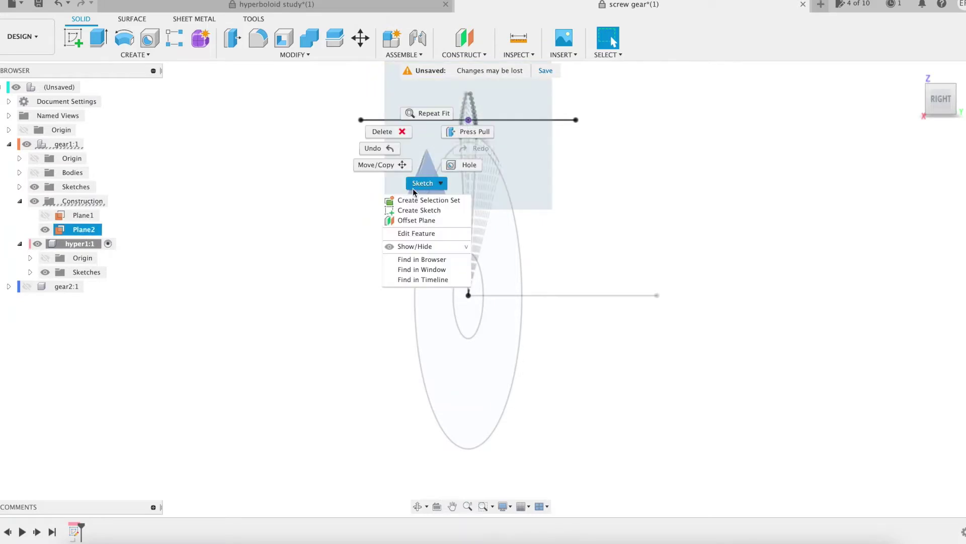
pyautogui.click(413, 218)
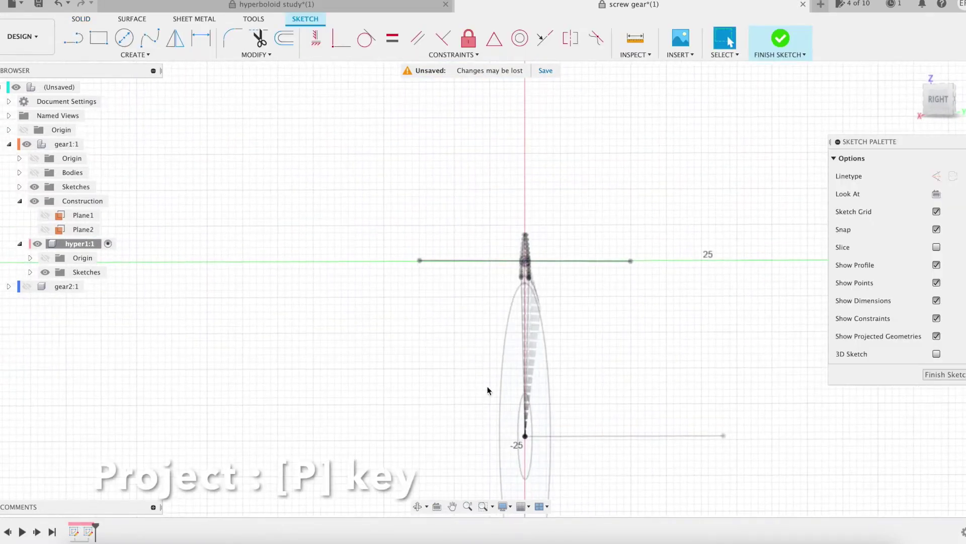
pyautogui.press('p')
pyautogui.click(525, 437)
pyautogui.click(915, 214)
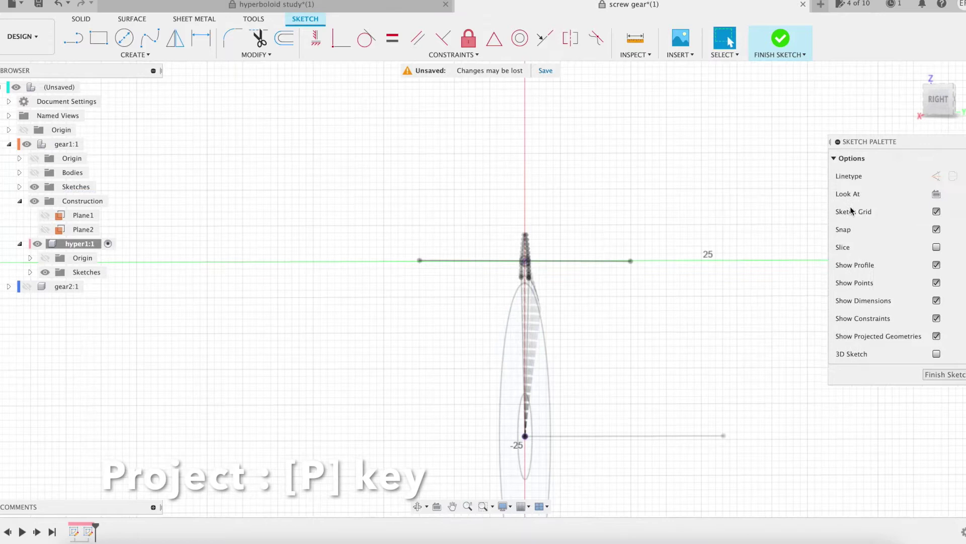
# - Draw a horizontal line of length Gthickness1, constrain its midpoint to the projected gear centre and finish the sketch
pyautogui.click(73, 38)
pyautogui.write('thickness1')
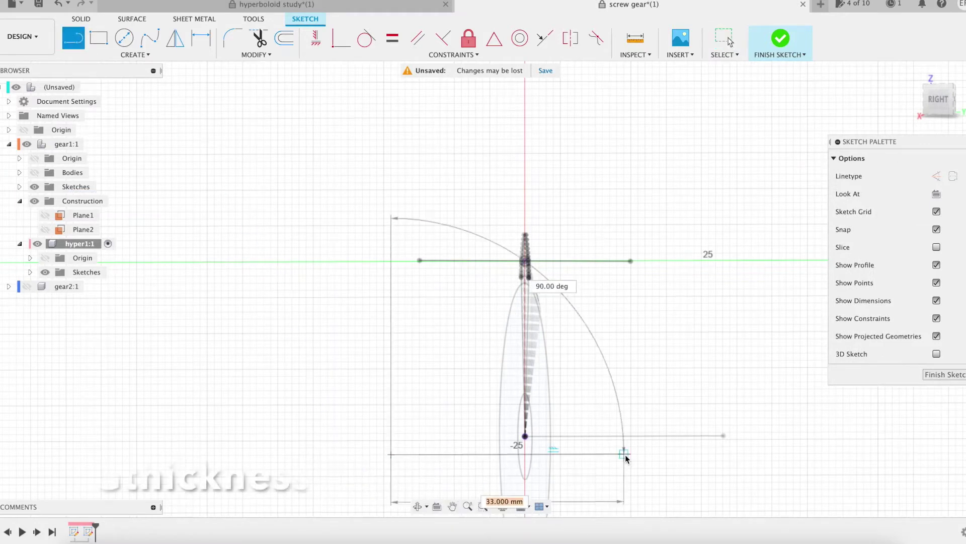
pyautogui.press('Return')
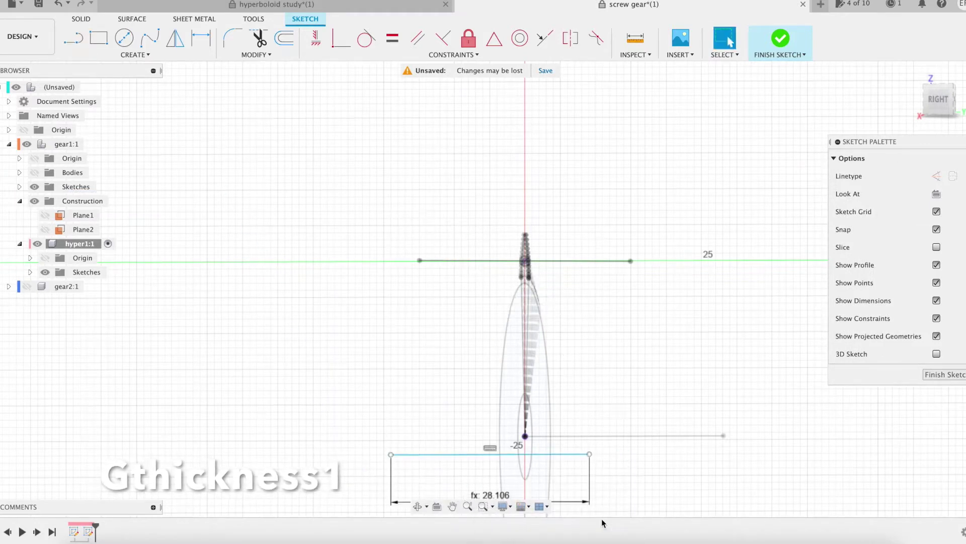
pyautogui.click(495, 38)
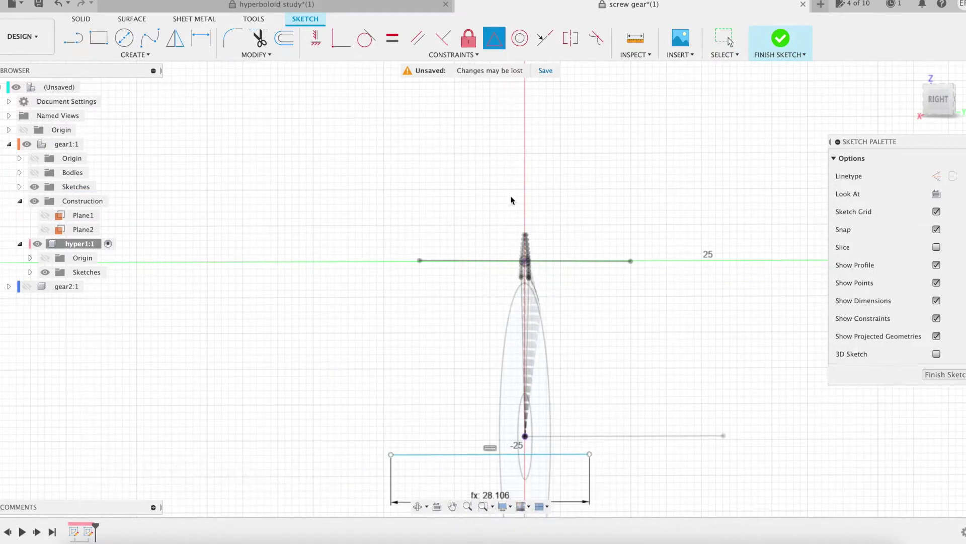
pyautogui.click(525, 437)
pyautogui.moveTo(587, 378)
pyautogui.mouseDown(button='middle')
pyautogui.moveTo(543, 309)
pyautogui.moveTo(542, 272)
pyautogui.mouseUp(button='middle')
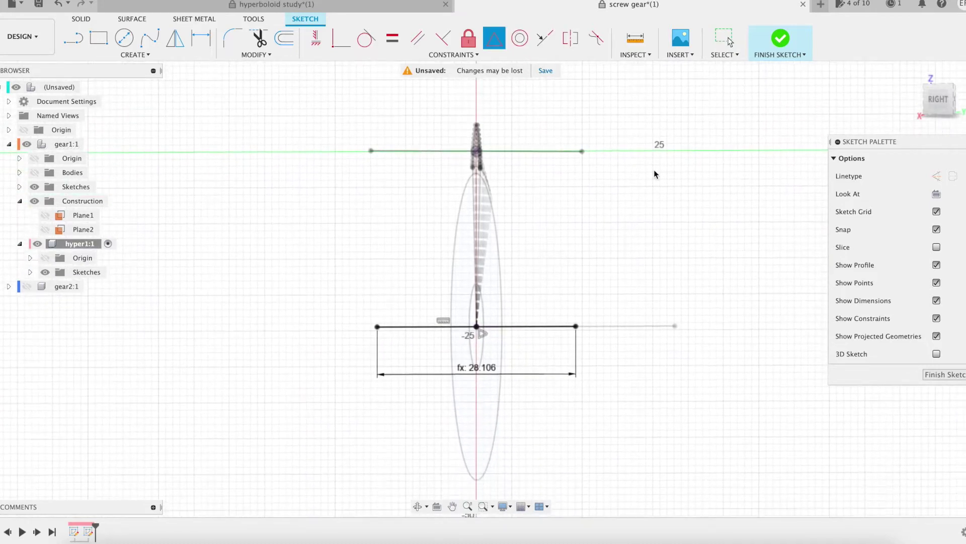
pyautogui.click(784, 48)
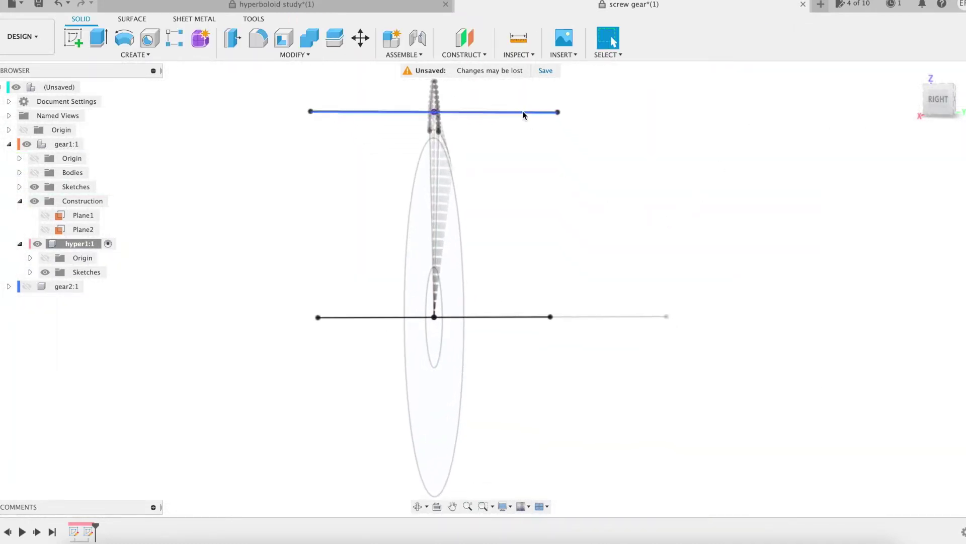
# - Create a plane along the gear axis line at proportional distance 0.00, at the line's start point
pyautogui.click(485, 55)
pyautogui.click(473, 156)
pyautogui.click(379, 317)
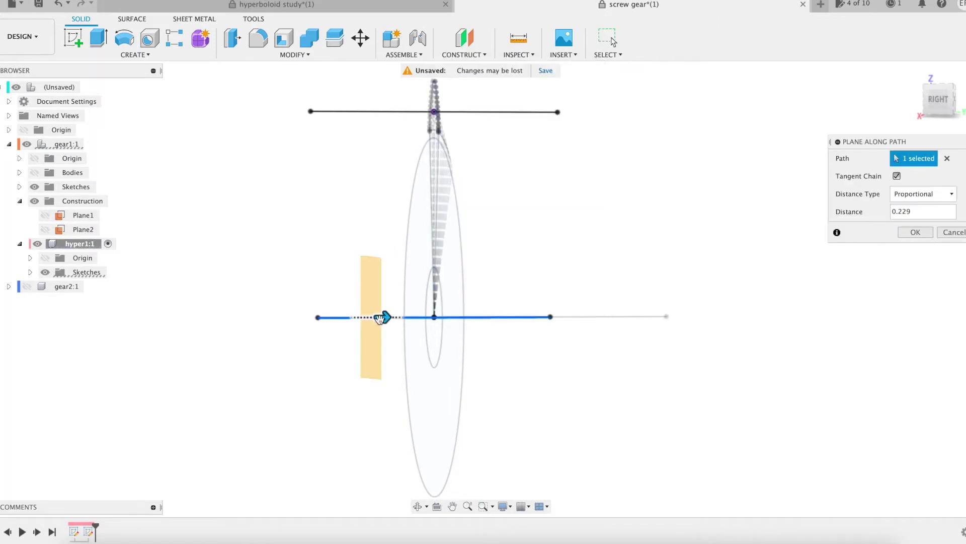
pyautogui.moveTo(386, 317); pyautogui.dragTo(278, 312)
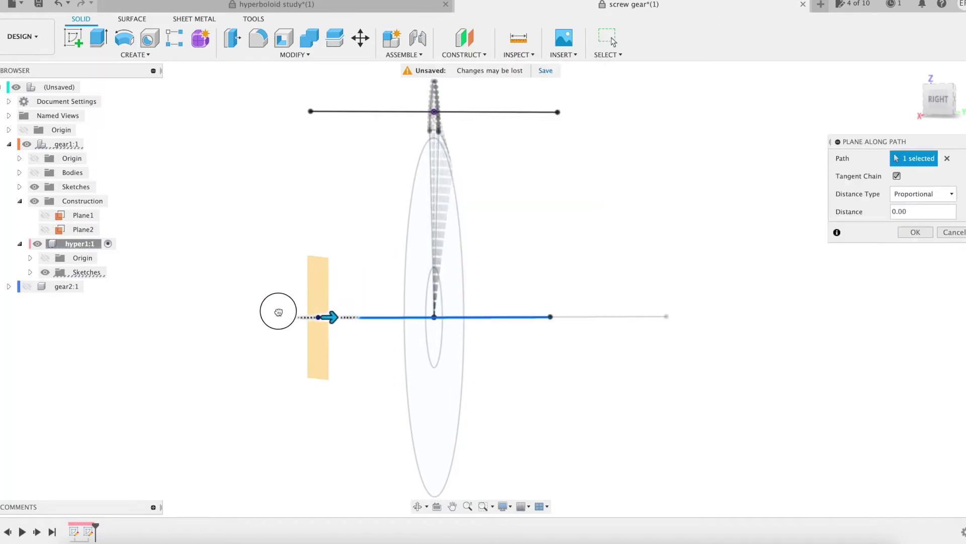
pyautogui.click(917, 235)
# - Create a second plane along the gear axis line at proportional distance 1.00, at the line's end point
pyautogui.click(485, 56)
pyautogui.click(473, 155)
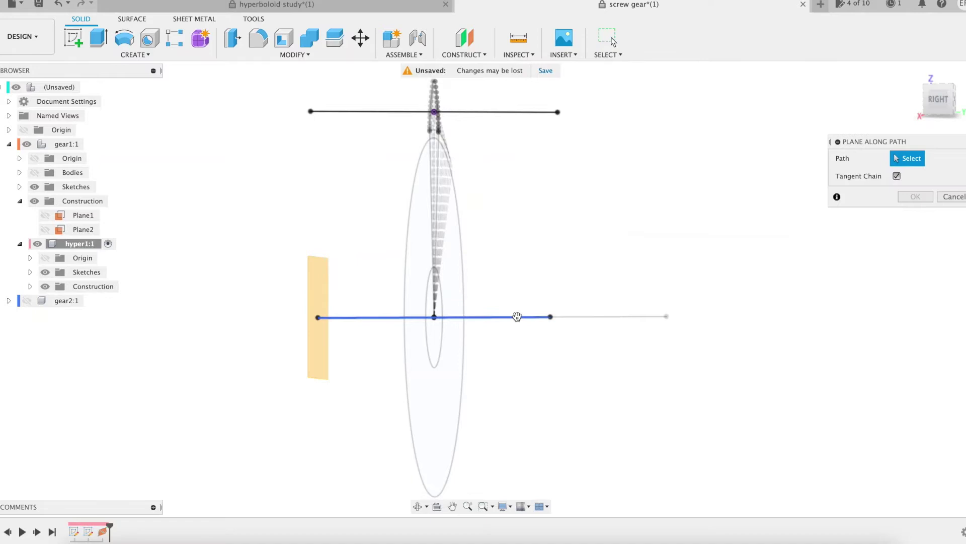
pyautogui.click(517, 317)
pyautogui.moveTo(520, 317); pyautogui.dragTo(577, 323)
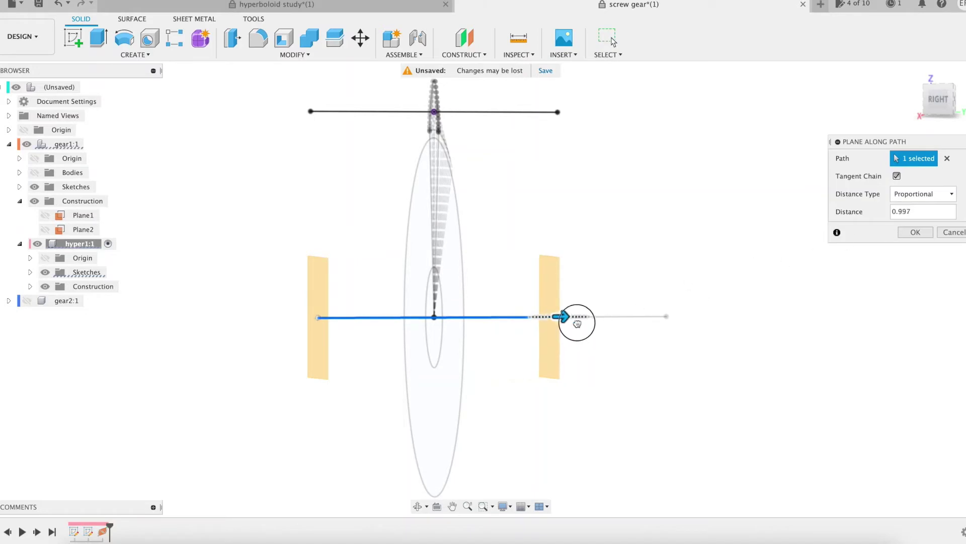
pyautogui.click(916, 233)
# - Start a sketch on the plane at the axis line's start and project the axis line's start point and the contact line's near endpoint
pyautogui.moveTo(364, 161); pyautogui.dragTo(375, 181)
pyautogui.rightClick(328, 294)
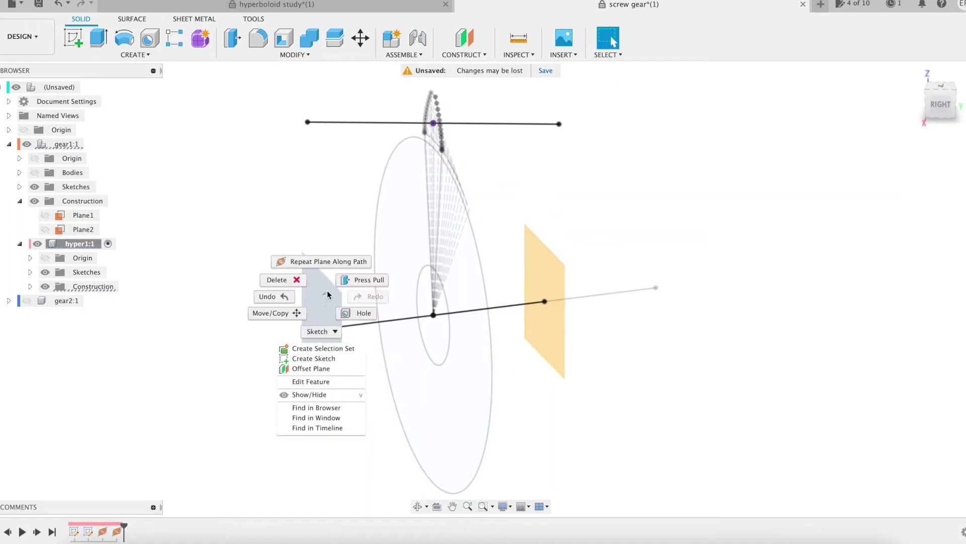
pyautogui.click(321, 357)
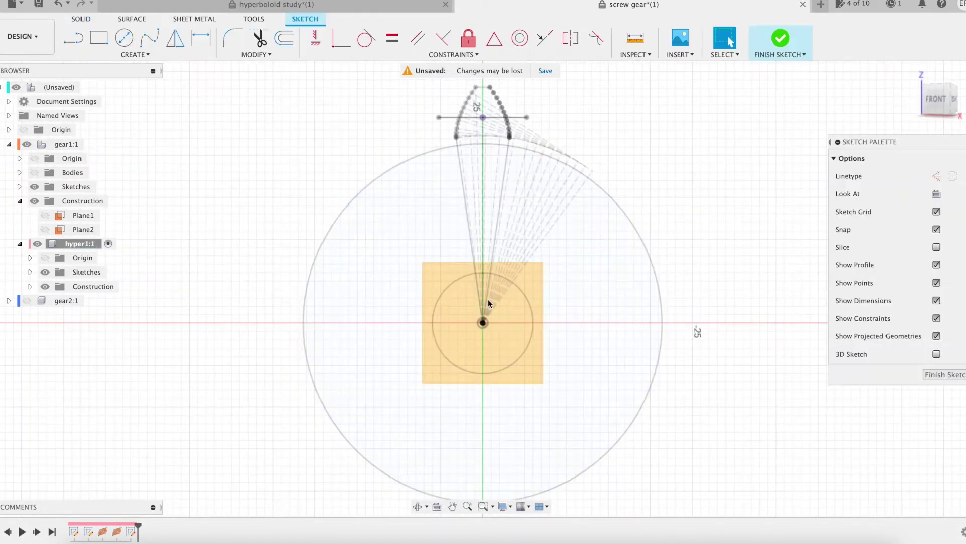
pyautogui.press('p')
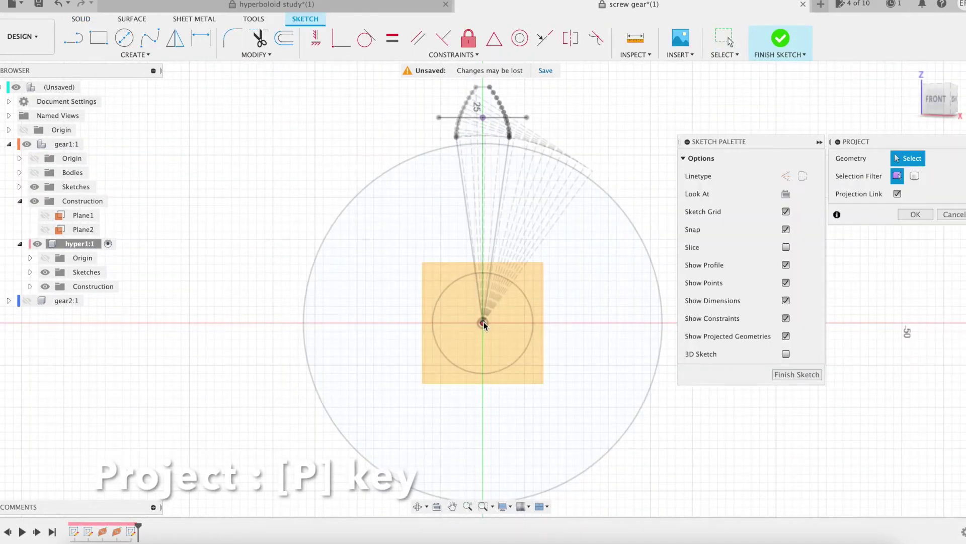
pyautogui.click(482, 324)
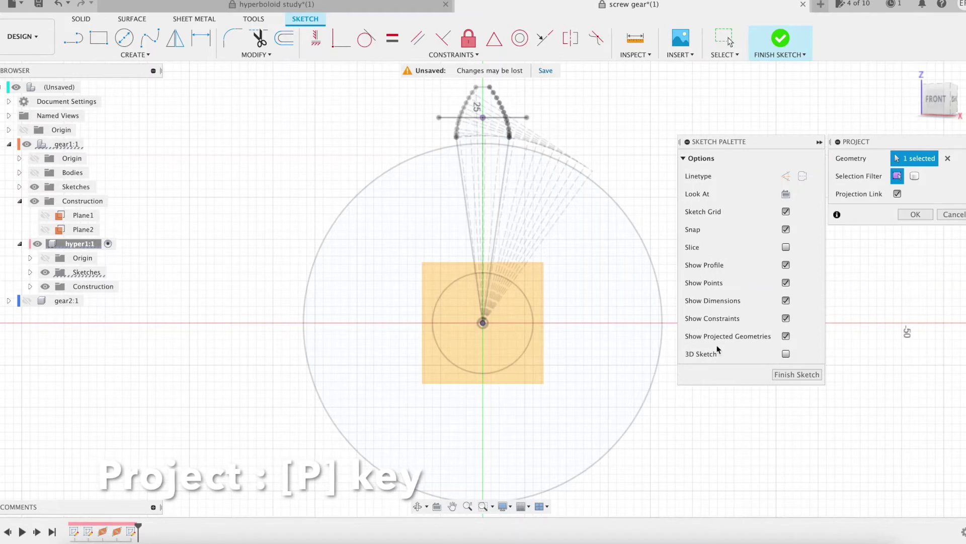
pyautogui.click(915, 215)
pyautogui.press('p')
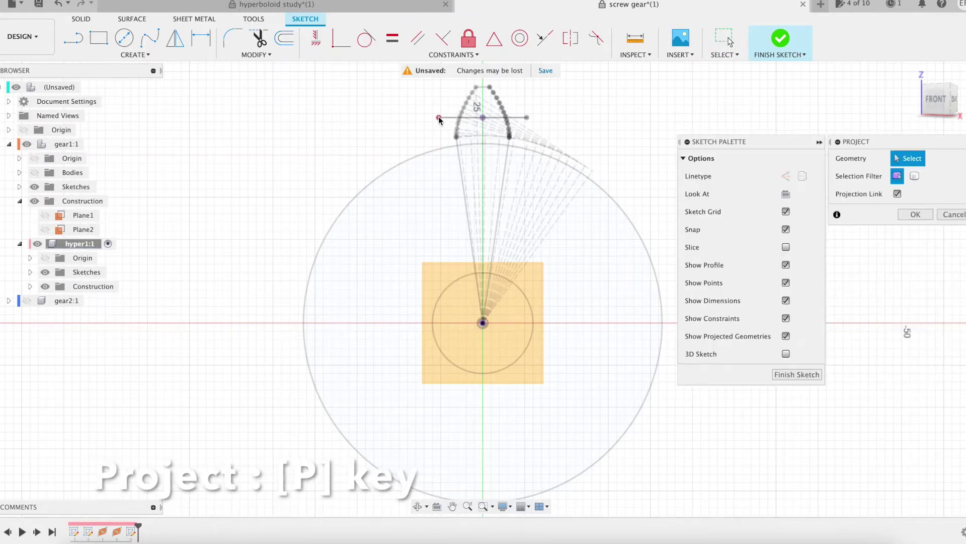
pyautogui.click(438, 117)
pyautogui.click(916, 214)
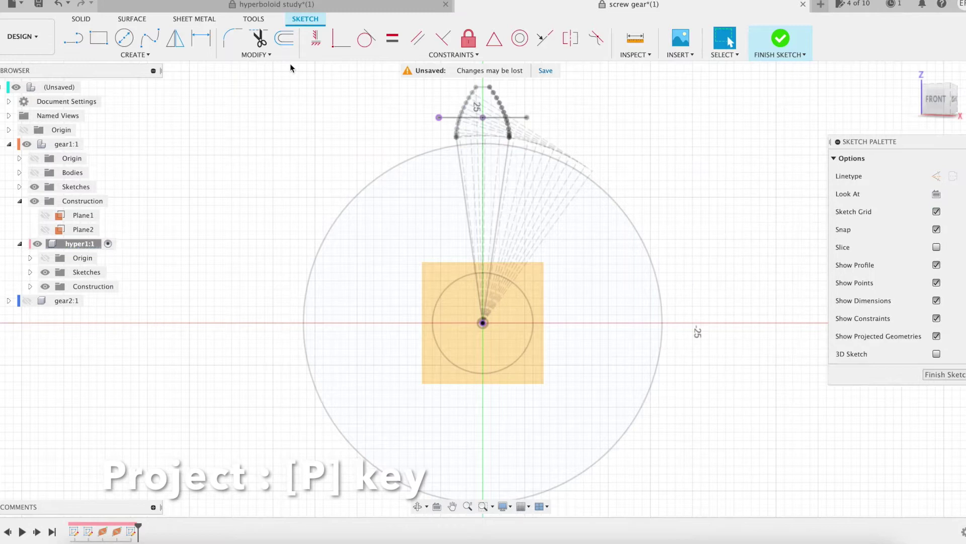
# - Draw a line from the projected axis point to the projected contact endpoint, and a circle about 47 mm in diameter centred on the axis point
pyautogui.press('l')
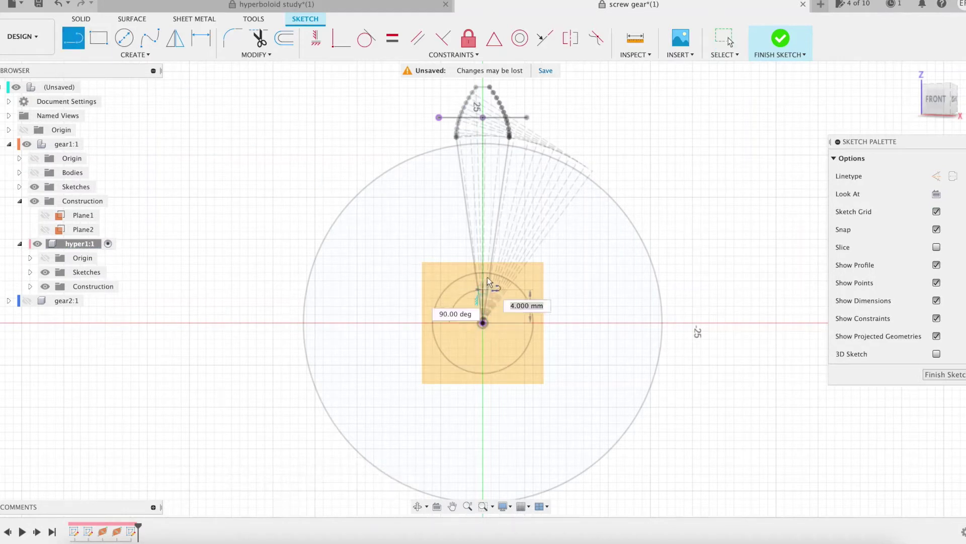
pyautogui.click(439, 117)
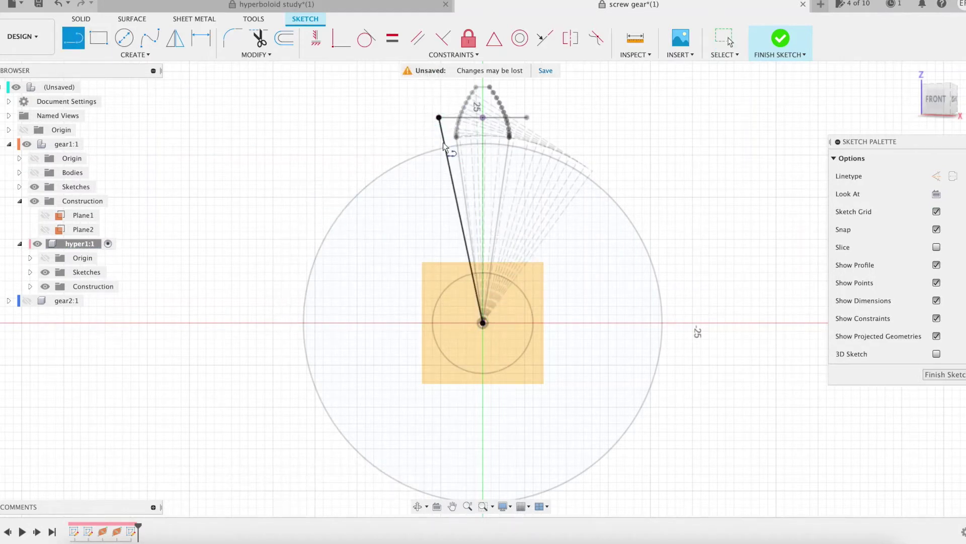
pyautogui.press('c')
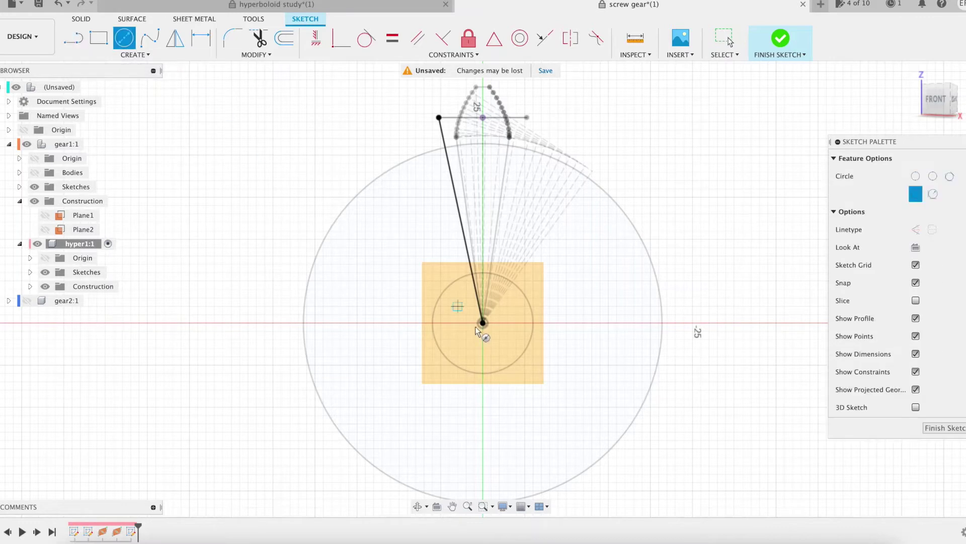
pyautogui.click(484, 324)
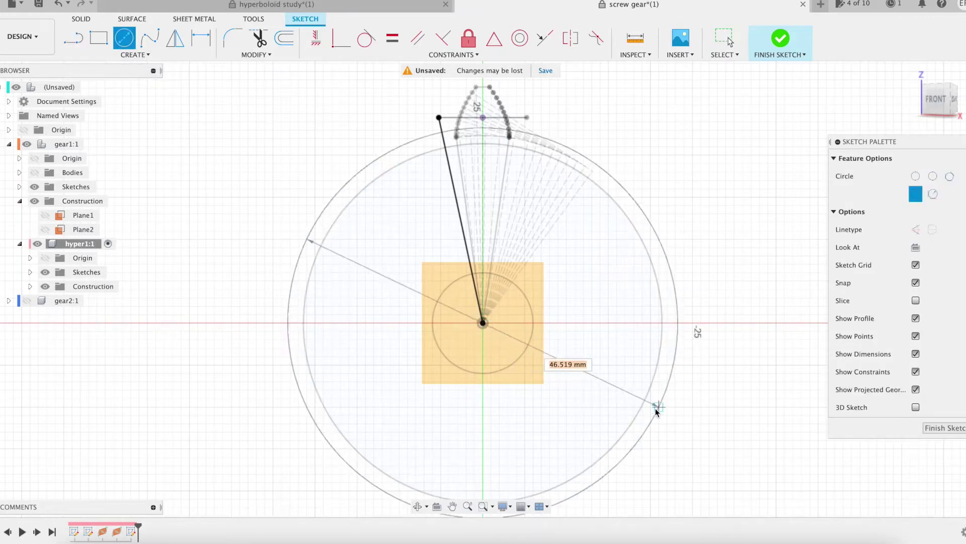
pyautogui.click(659, 410)
# - Dimension the circle's diameter as Rhyper1/cos(gamma1)*2
pyautogui.press('d')
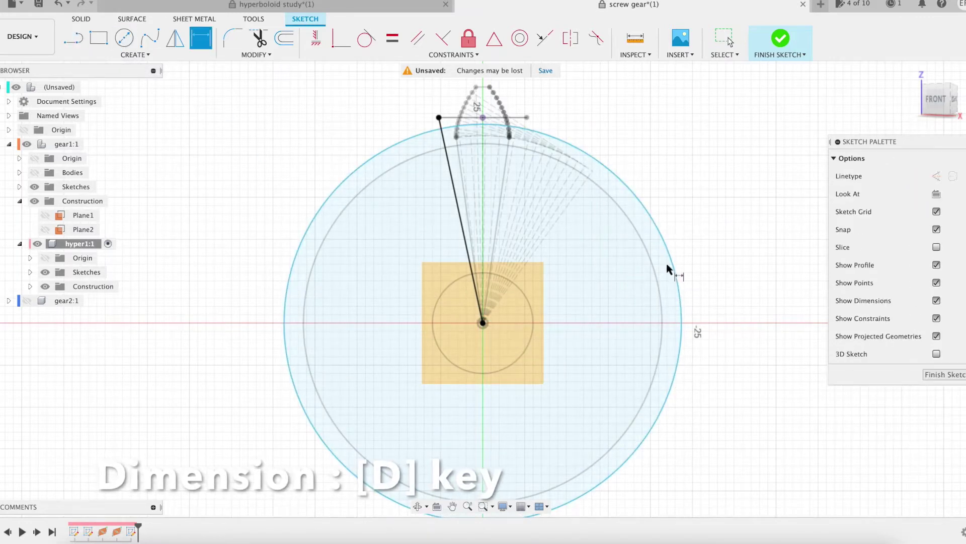
pyautogui.click(672, 270)
pyautogui.click(697, 244)
pyautogui.write('rh')
pyautogui.press('Return')
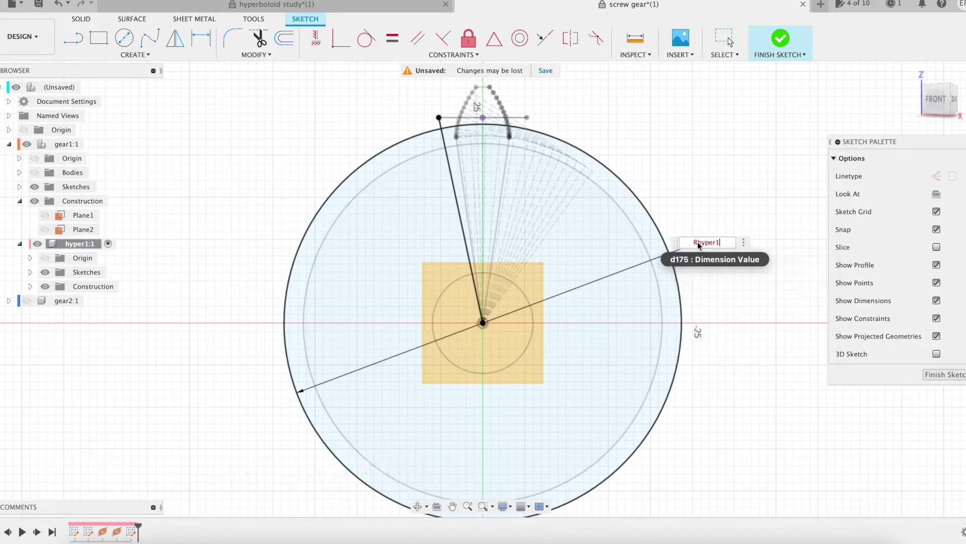
pyautogui.write('/cos(gamma')
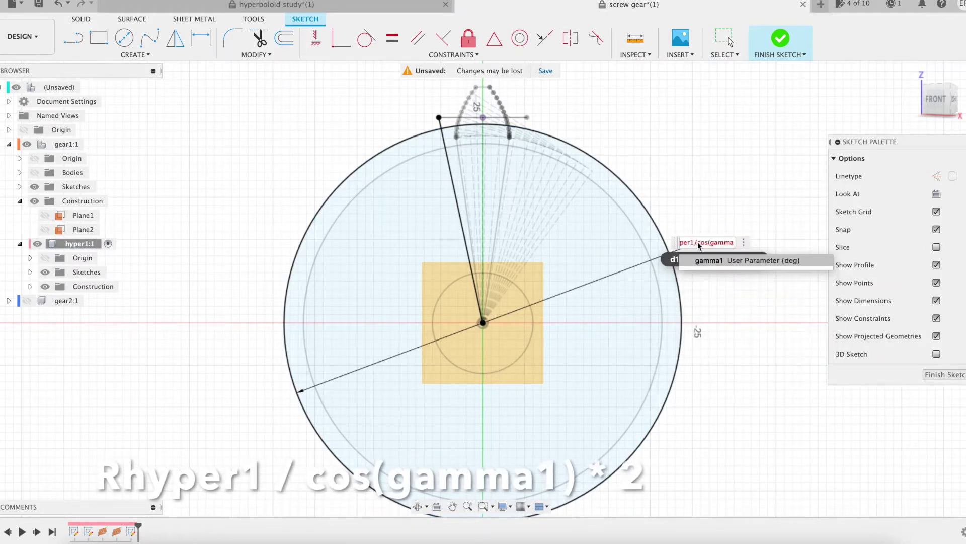
pyautogui.write('1)*2')
pyautogui.press('Return')
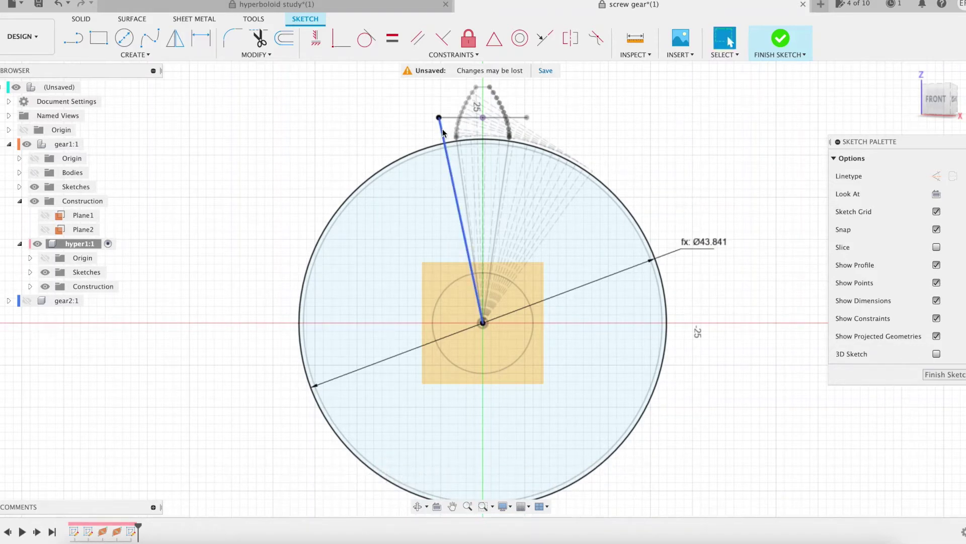
# - Convert the radial line and the dimensioned circle to construction geometry
pyautogui.click(403, 132)
pyautogui.scroll(2, 411, 139)
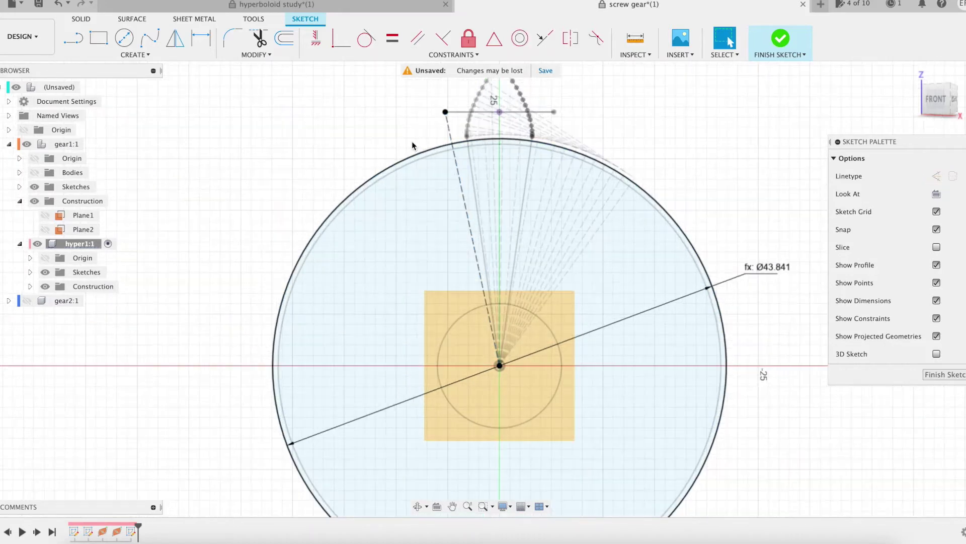
pyautogui.click(417, 155)
pyautogui.press('x')
pyautogui.scroll(-1, 398, 126)
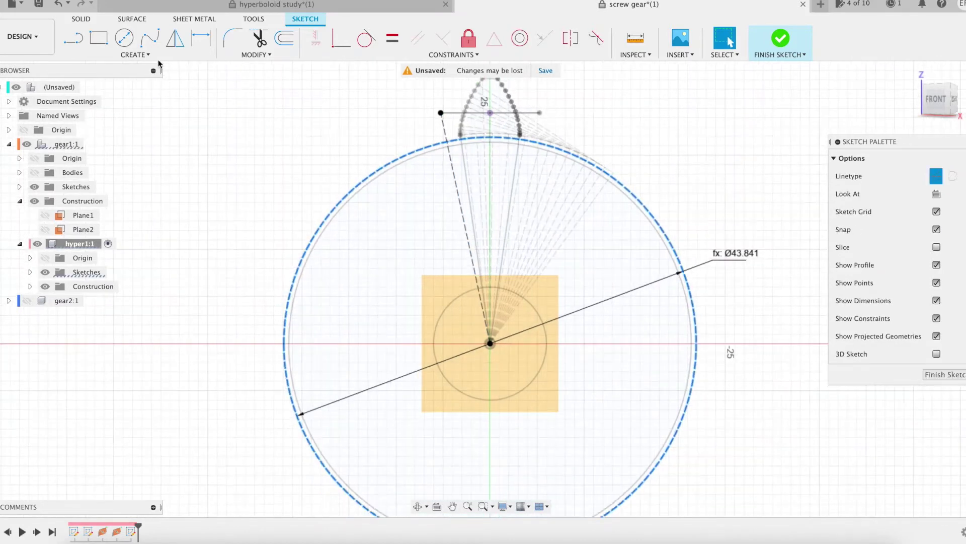
# - Place a sketch point where the construction line crosses the construction circle and finish the sketch
pyautogui.click(135, 54)
pyautogui.click(85, 181)
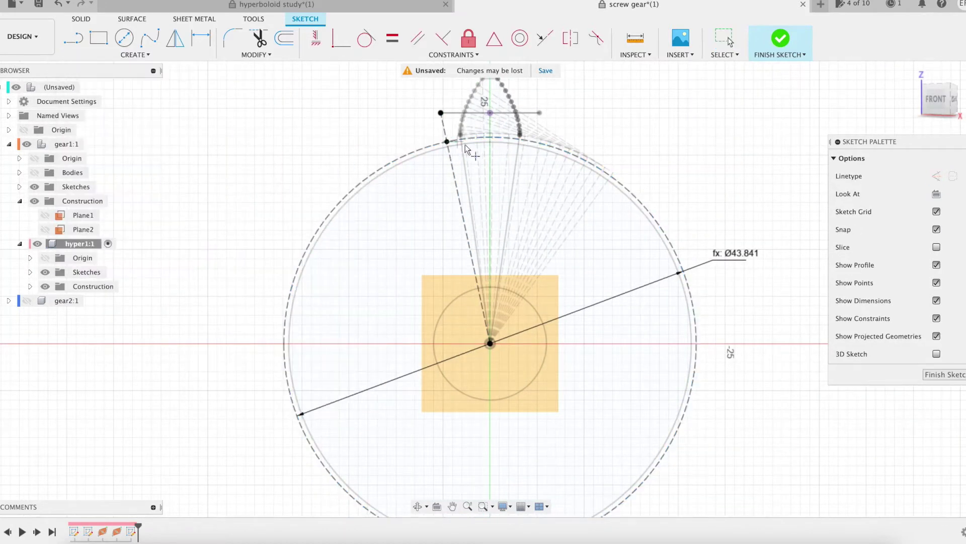
pyautogui.scroll(-1, 669, 157)
pyautogui.click(780, 37)
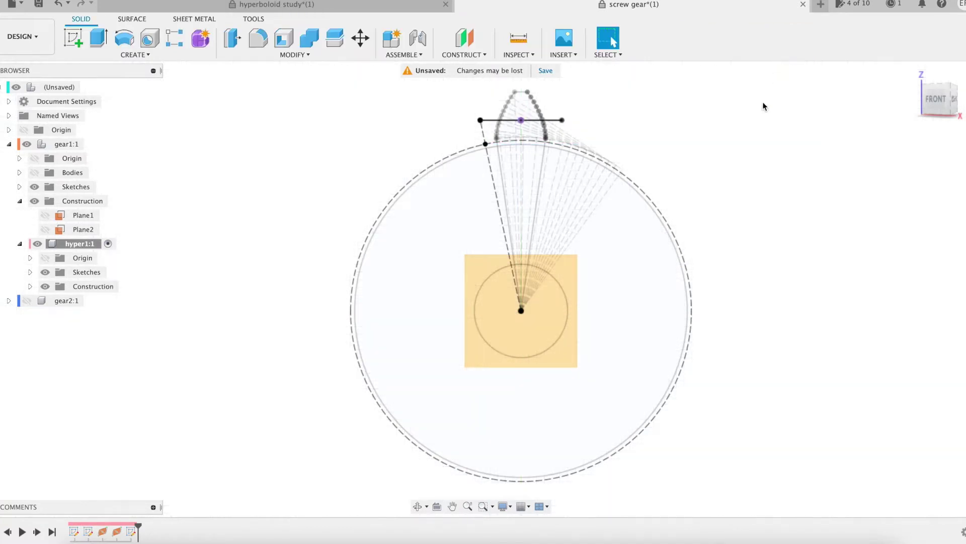
# - Start a sketch on the plane at the axis line's far end and project the axis line's end point and the contact line's far endpoint
pyautogui.moveTo(761, 103)
pyautogui.keyDown('shift'); pyautogui.mouseDown(button='middle')
pyautogui.moveTo(789, 145)
pyautogui.moveTo(820, 103)
pyautogui.moveTo(647, 91)
pyautogui.moveTo(557, 235)
pyautogui.mouseUp(button='middle'); pyautogui.keyUp('shift')
pyautogui.keyDown('shift'); pyautogui.moveTo(518, 266); pyautogui.dragTo(553, 256, button='middle'); pyautogui.keyUp('shift')
pyautogui.rightClick(543, 285)
pyautogui.click(531, 342)
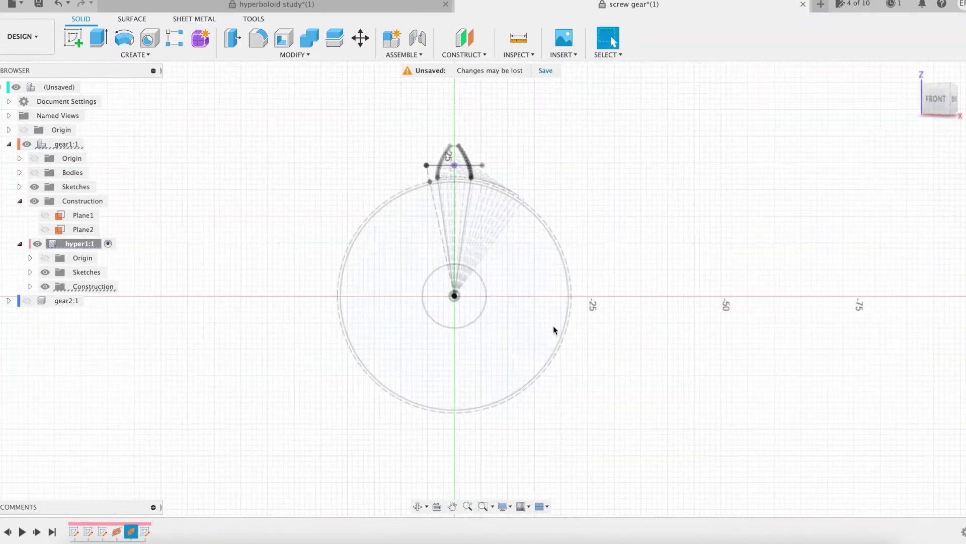
pyautogui.keyDown('shift'); pyautogui.moveTo(696, 271); pyautogui.dragTo(670, 280, button='middle'); pyautogui.keyUp('shift')
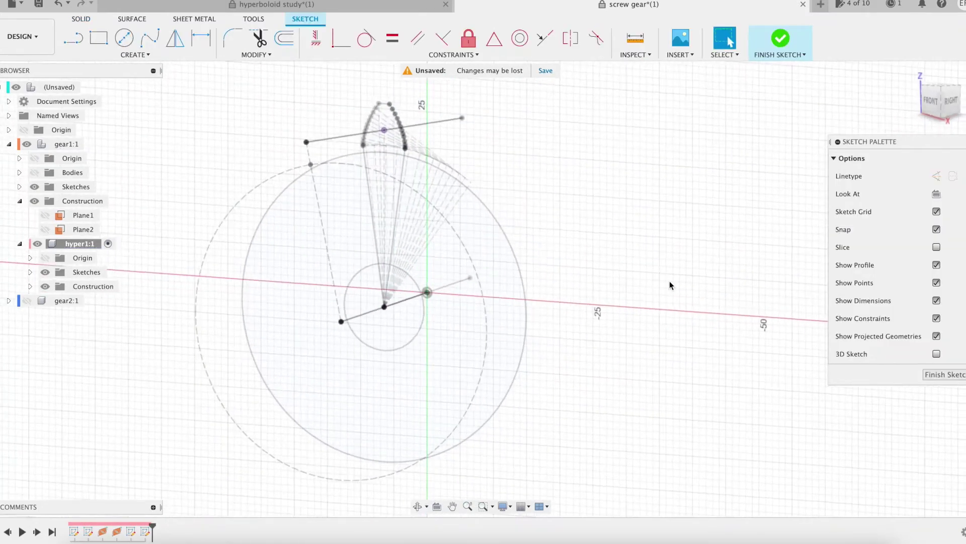
pyautogui.press('p')
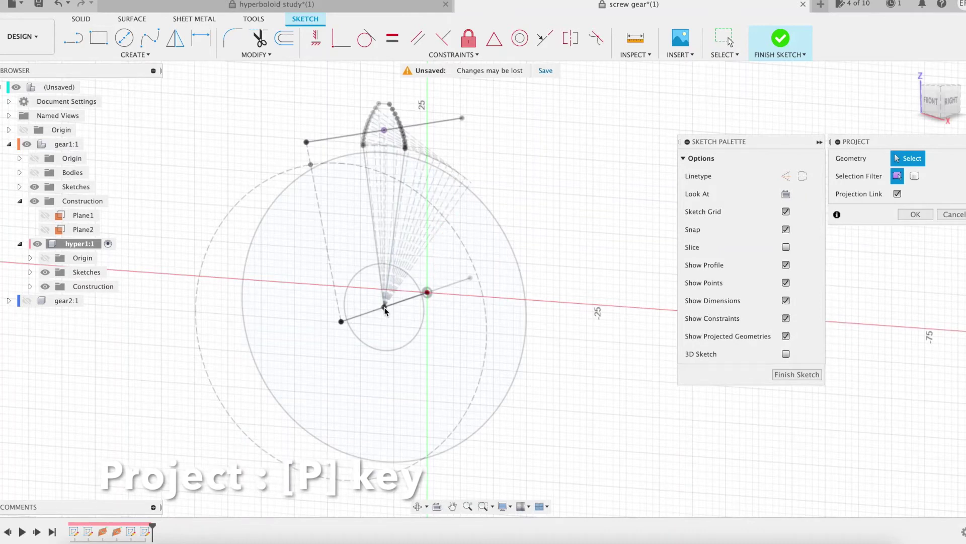
pyautogui.click(426, 291)
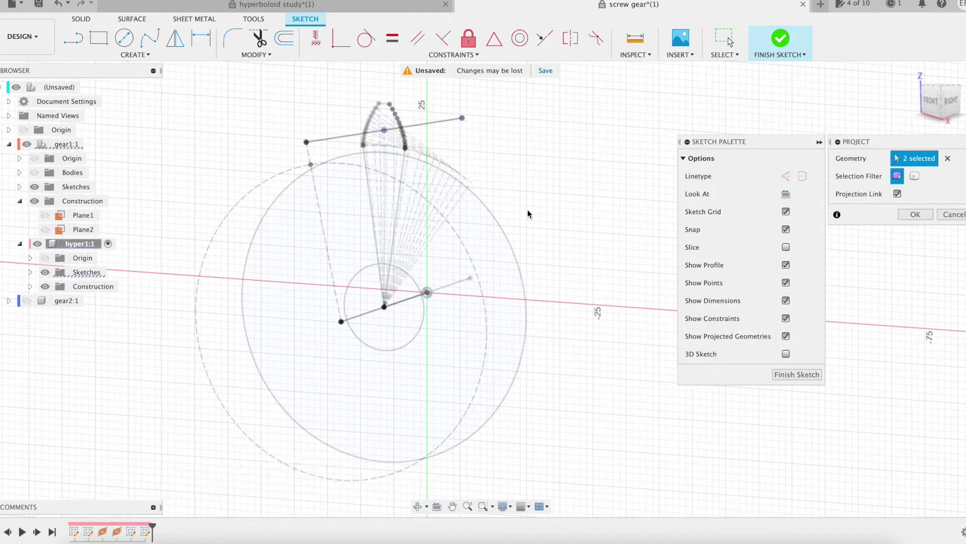
pyautogui.click(915, 217)
# - Draw a line from the projected axis end point to the contact line's projected far endpoint
pyautogui.keyDown('shift'); pyautogui.moveTo(694, 218); pyautogui.dragTo(582, 324, button='middle'); pyautogui.keyUp('shift')
pyautogui.press('l')
pyautogui.click(427, 292)
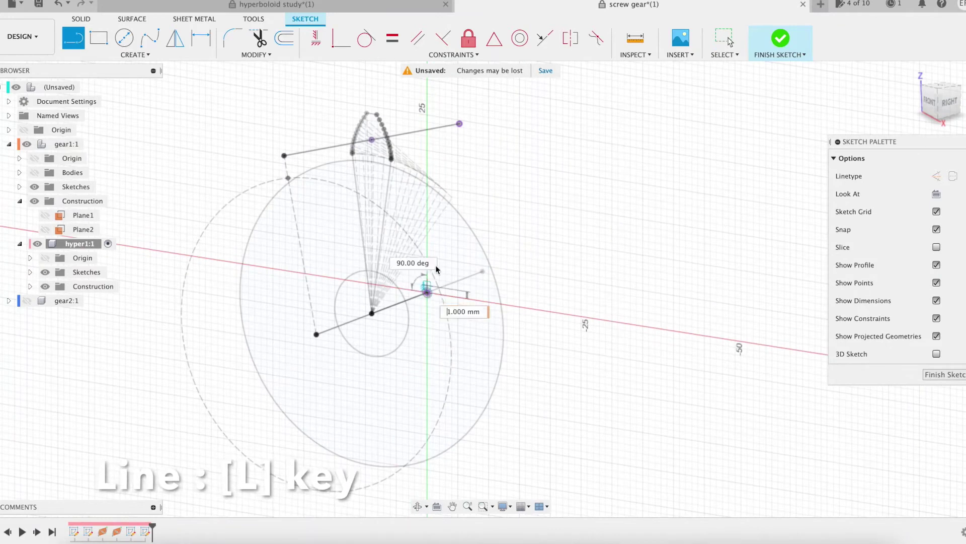
pyautogui.click(459, 123)
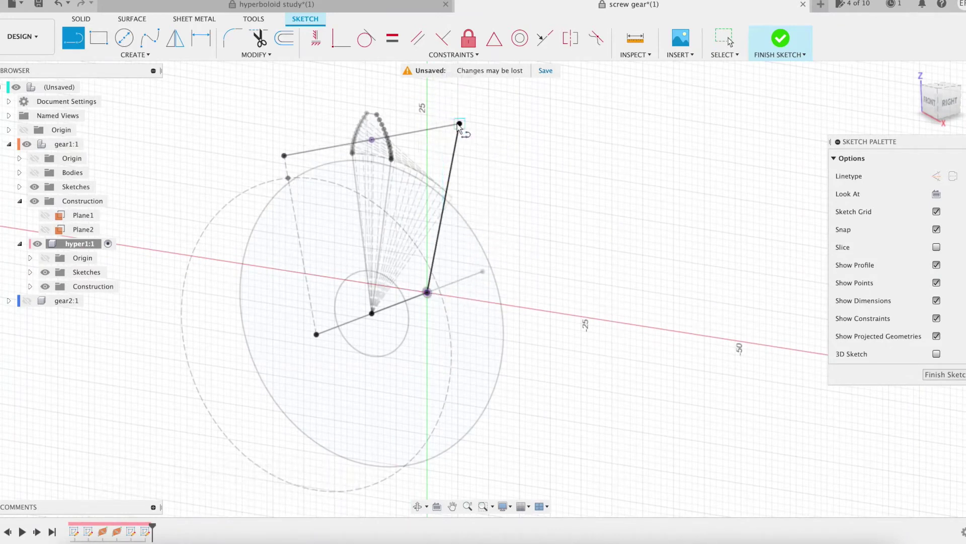
# - Draw a circle centred on the projected axis end point with diameter Rhyper1/cos(gamma1)*2
pyautogui.click(130, 43)
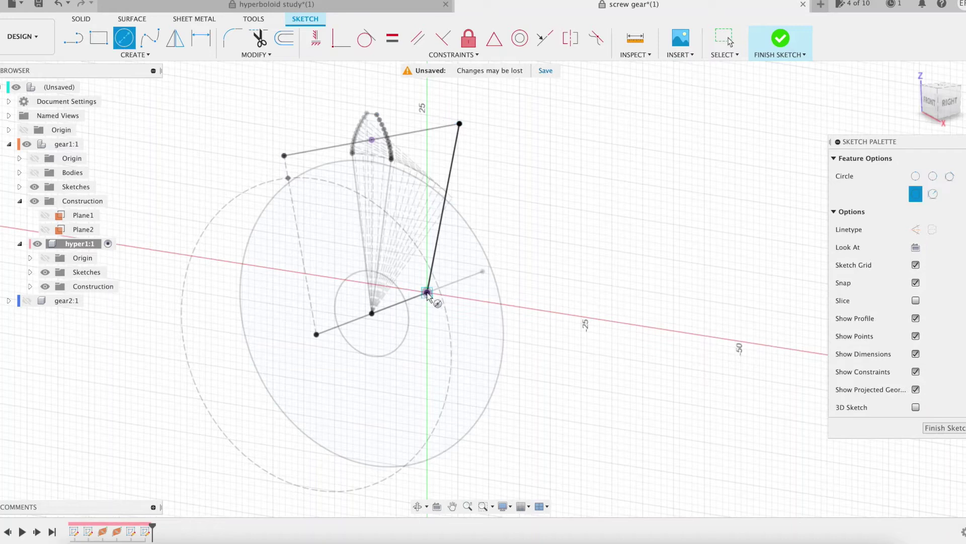
pyautogui.write('Rhyper1')
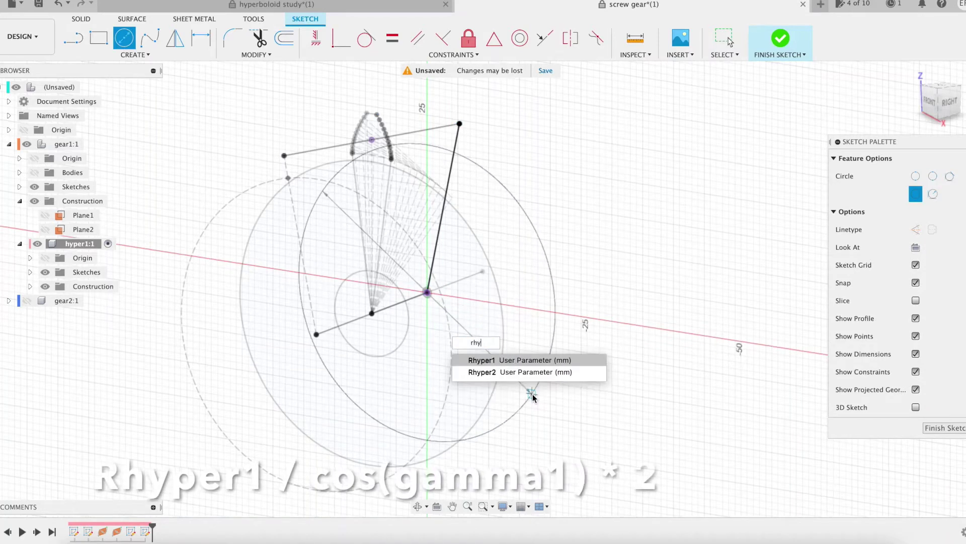
pyautogui.write(' / cos(gamma1)')
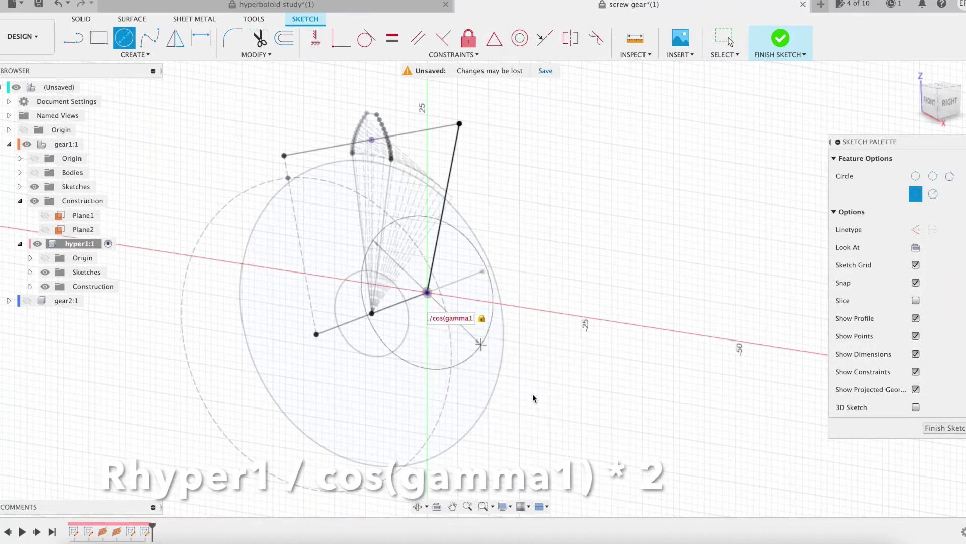
pyautogui.write(' * 2')
pyautogui.press('Return')
pyautogui.press('Escape')
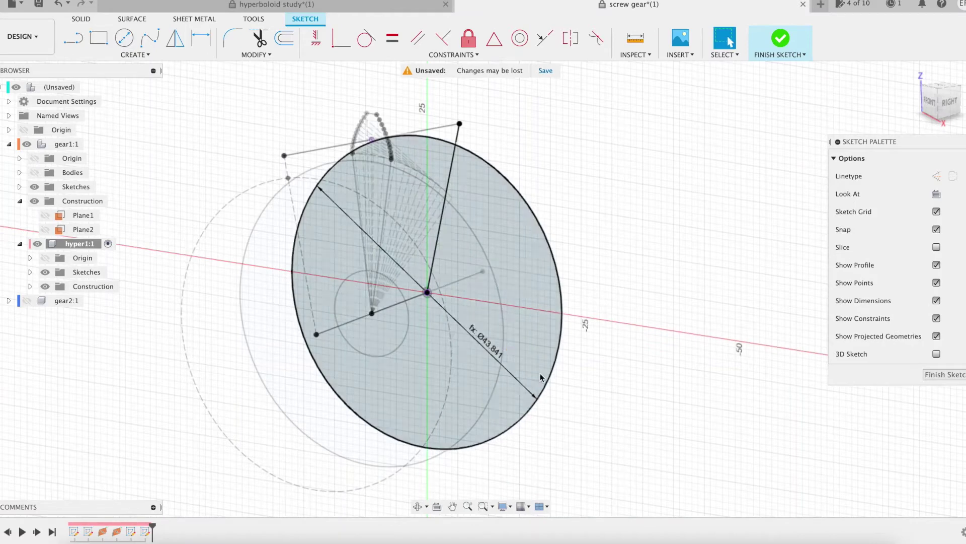
# - Convert the circle and radial line on the far-end plane to construction geometry
pyautogui.click(482, 161)
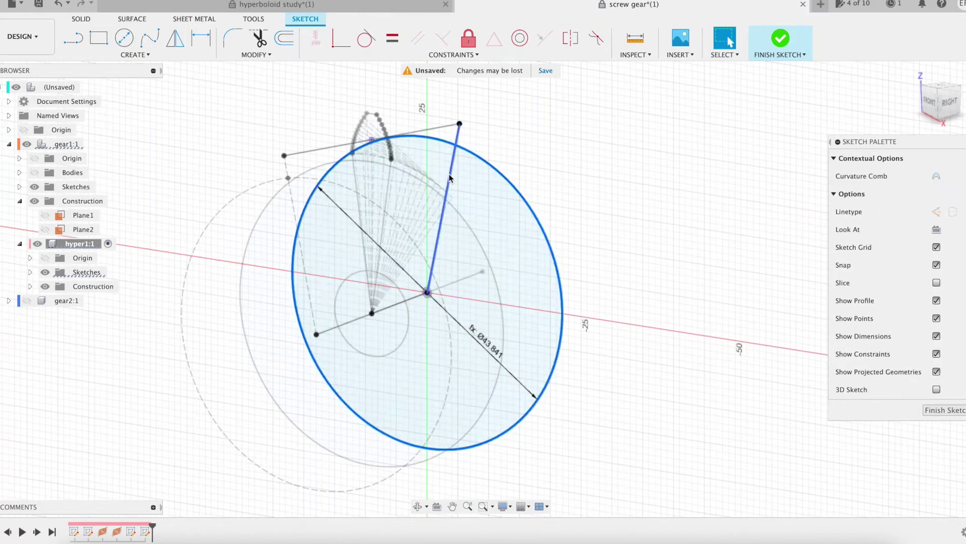
pyautogui.keyDown('shift'); pyautogui.click(450, 177); pyautogui.keyUp('shift')
pyautogui.press('x')
# - Add a point at the far-end construction line's intersection with its circle and finish the sketch
pyautogui.click(176, 61)
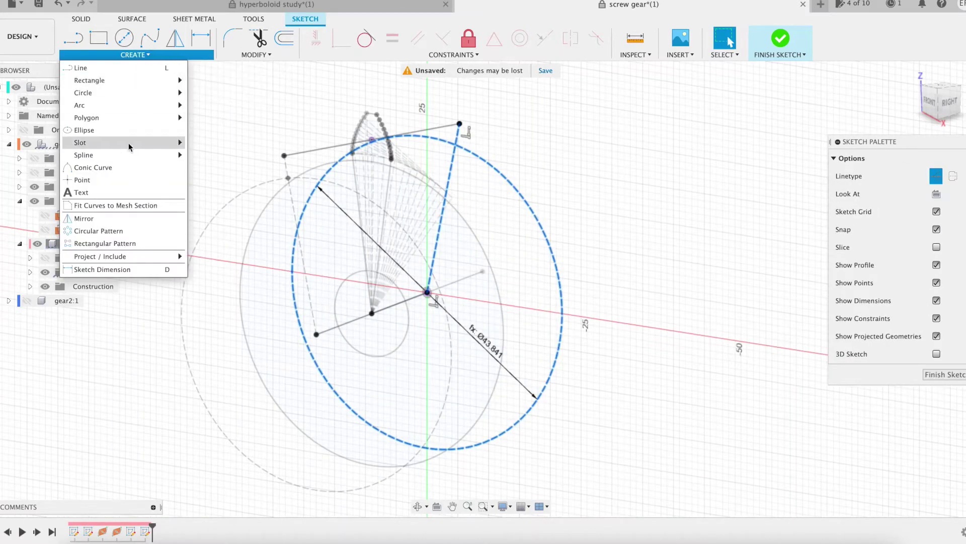
pyautogui.click(211, 175)
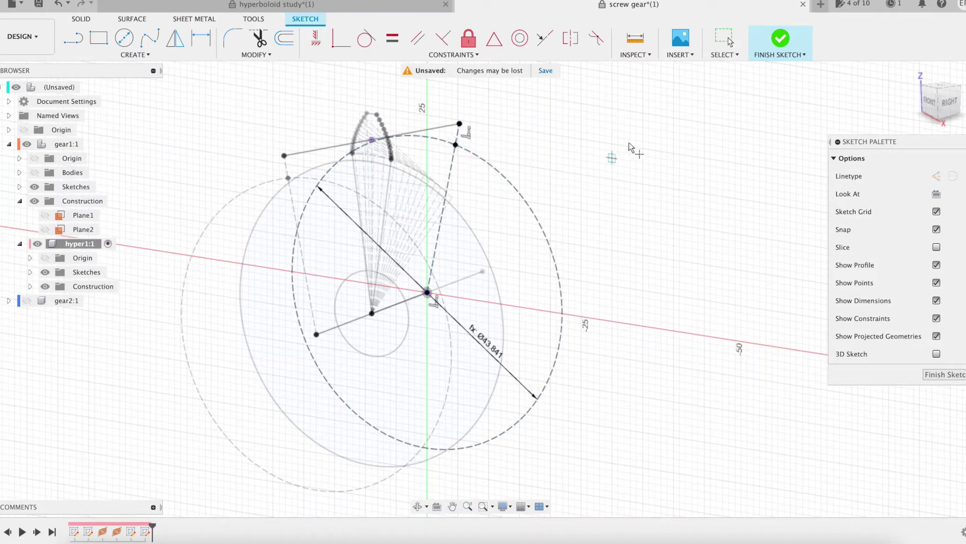
pyautogui.click(780, 39)
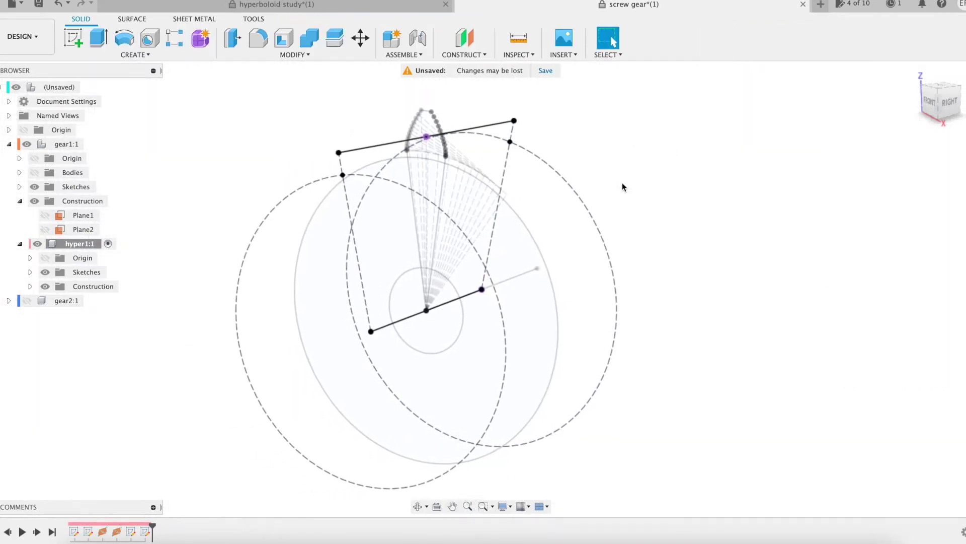
# - Start a sketch on the right-facing origin plane and include the two points where the construction lines meet the end circles
pyautogui.click(73, 38)
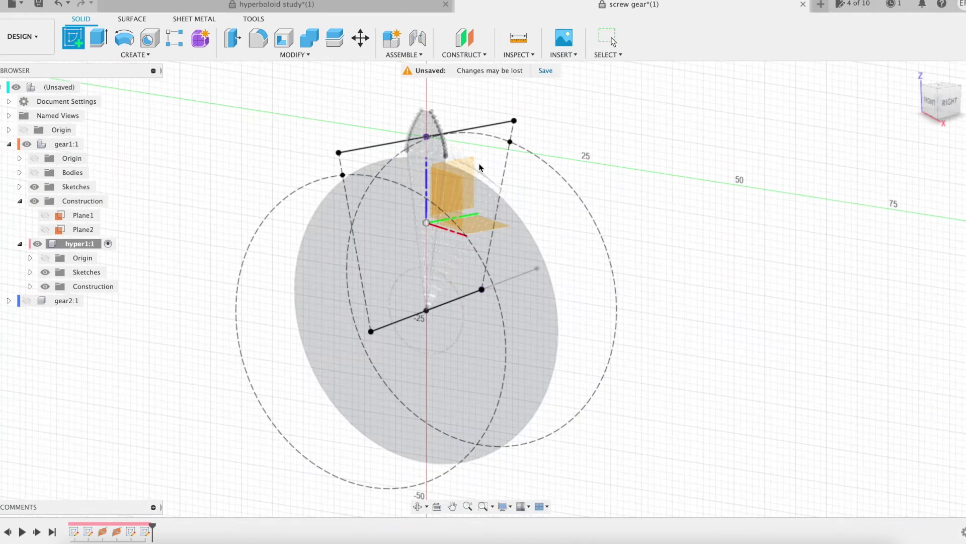
pyautogui.keyDown('shift'); pyautogui.moveTo(679, 202); pyautogui.dragTo(511, 201, button='middle'); pyautogui.keyUp('shift')
pyautogui.click(468, 180)
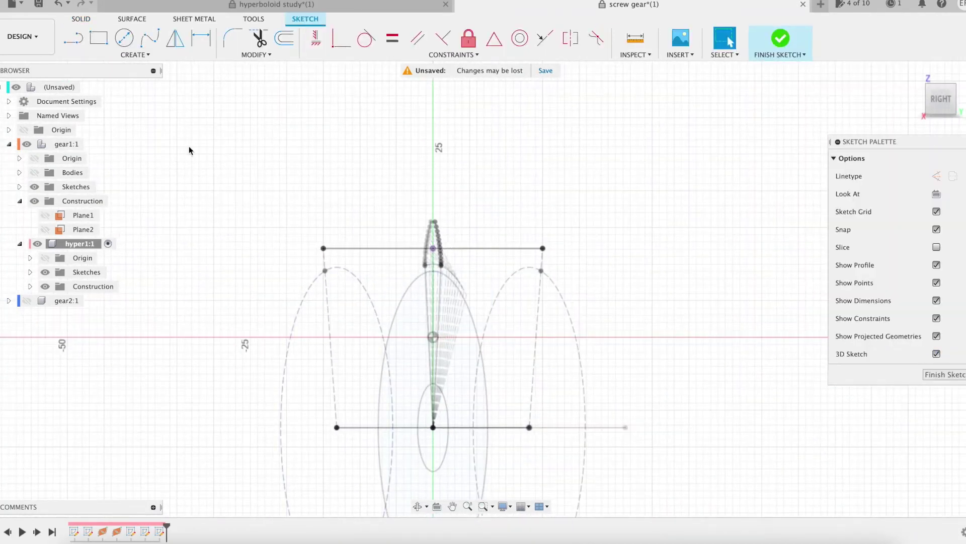
pyautogui.click(157, 59)
pyautogui.moveTo(108, 253)
pyautogui.click(224, 280)
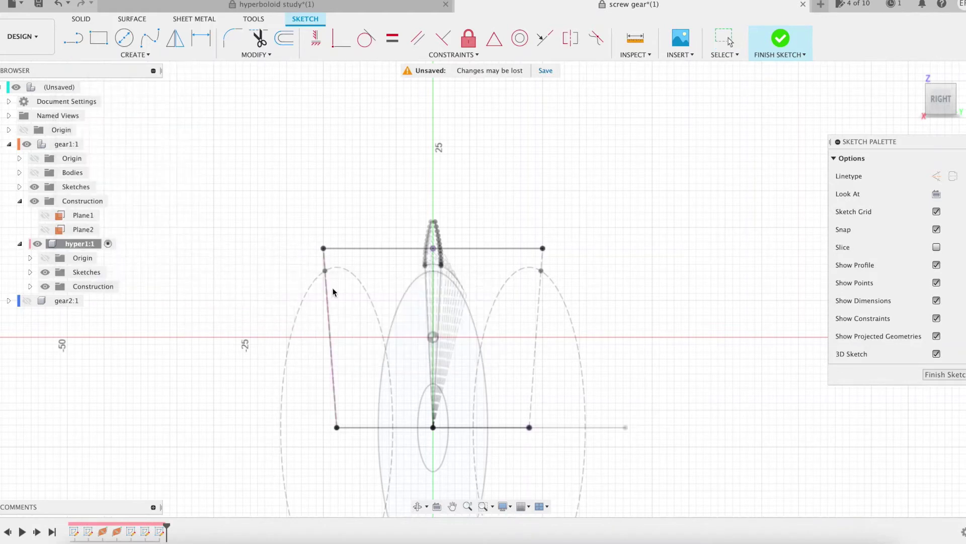
pyautogui.click(325, 271)
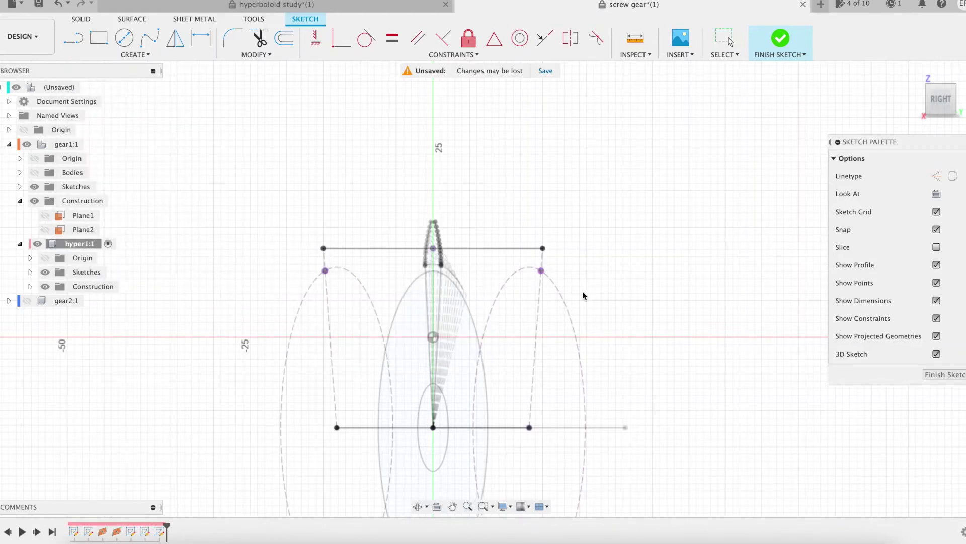
pyautogui.keyDown('shift'); pyautogui.moveTo(622, 260); pyautogui.dragTo(652, 278, button='middle'); pyautogui.keyUp('shift')
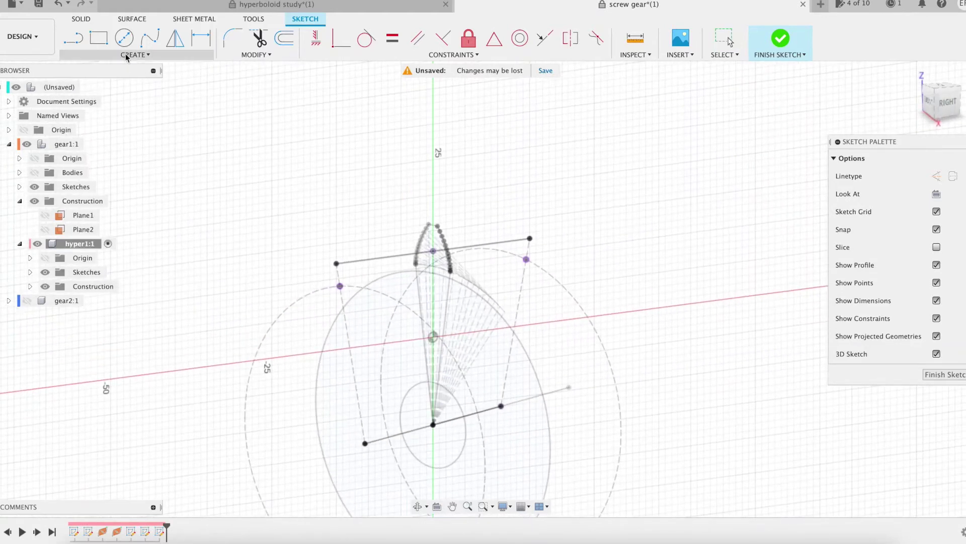
# - Draw a 3D line between the two included end-circle points and finish the sketch
pyautogui.click(73, 38)
pyautogui.click(340, 286)
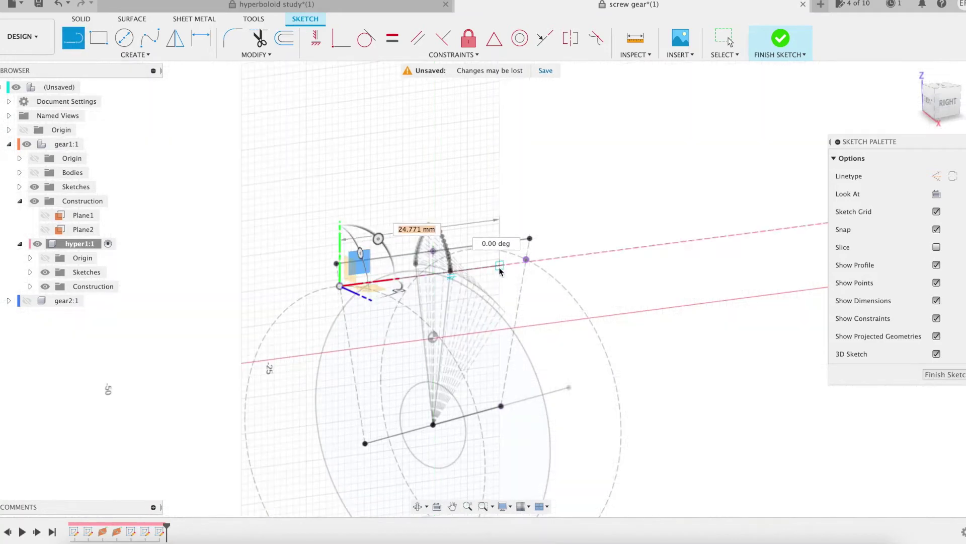
pyautogui.click(526, 260)
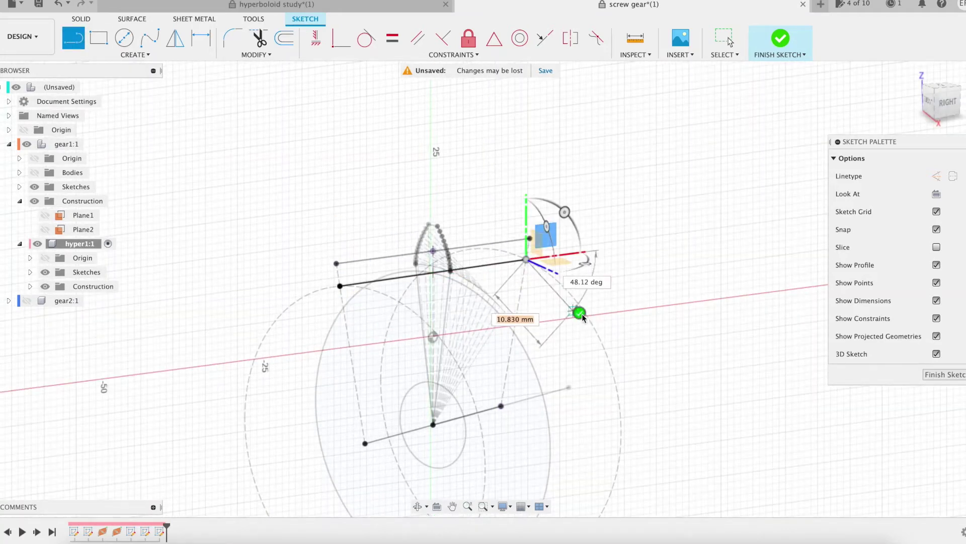
pyautogui.click(780, 40)
# - Sweep the new line as a surface along gear1's small inner circle as a single-path new body with distance 1.00
pyautogui.click(938, 110)
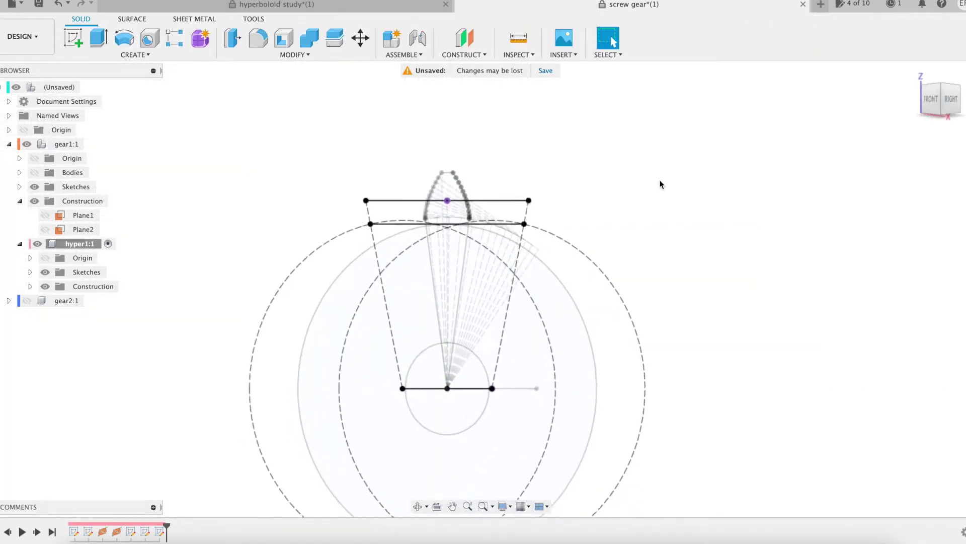
pyautogui.click(133, 18)
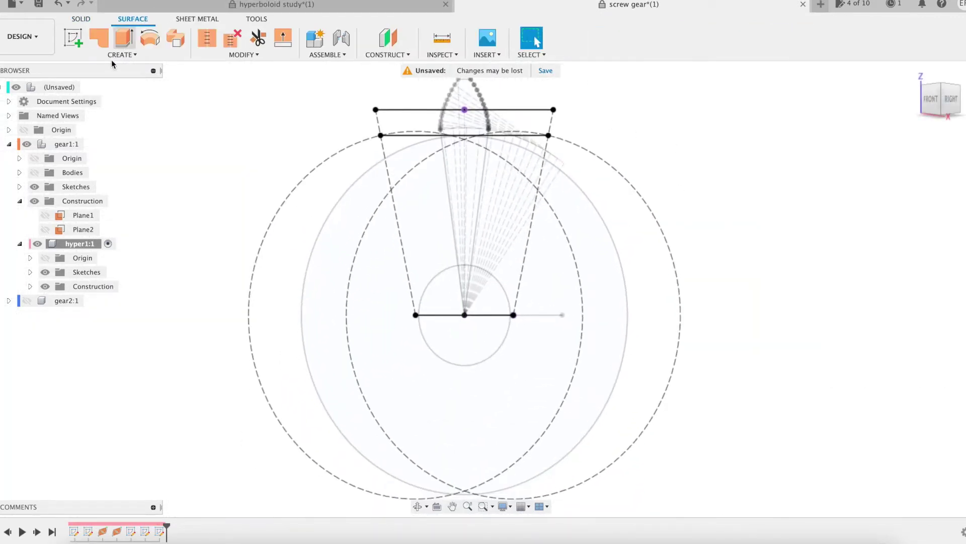
pyautogui.click(121, 55)
pyautogui.click(132, 118)
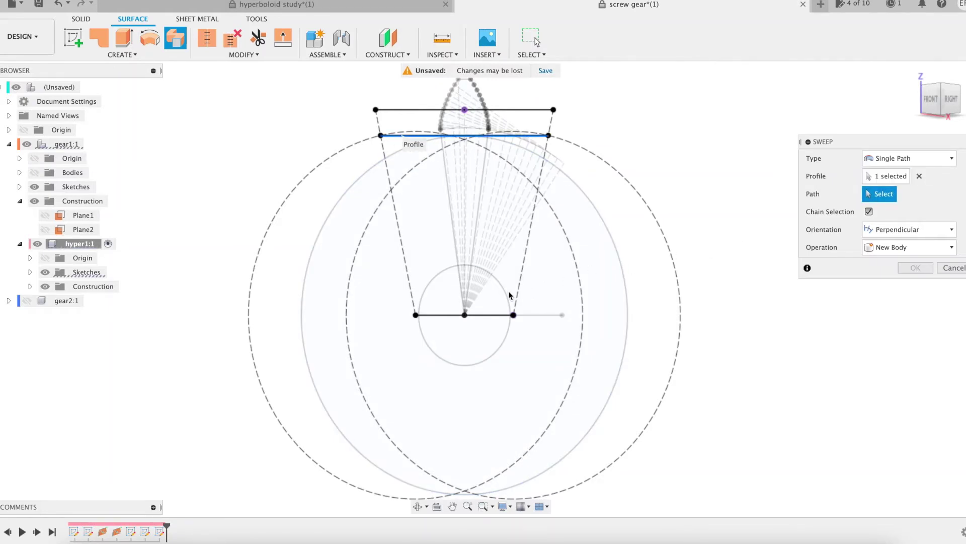
pyautogui.click(505, 292)
pyautogui.keyDown('shift'); pyautogui.moveTo(662, 204); pyautogui.dragTo(672, 214, button='middle'); pyautogui.keyUp('shift')
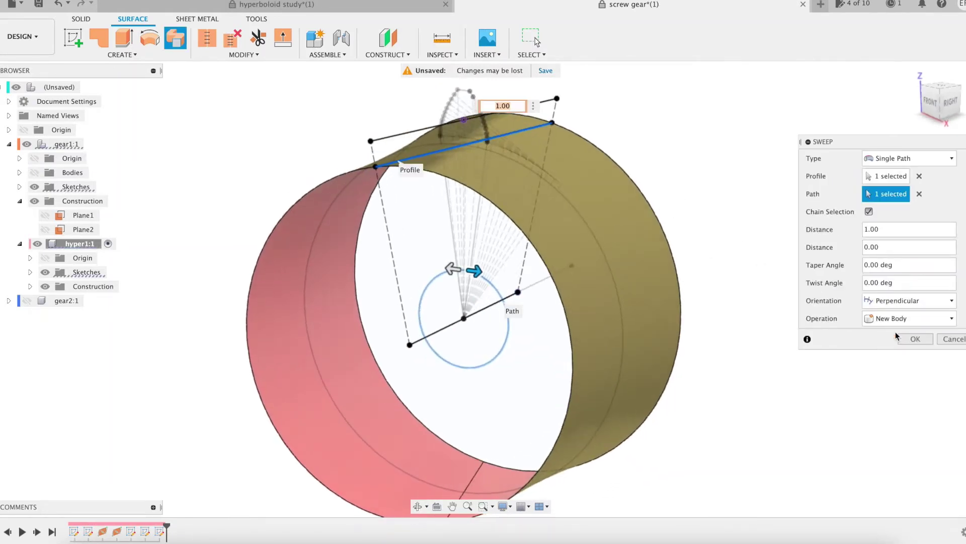
pyautogui.click(904, 338)
# - Reverse the normal of the swept hyperboloid surface
pyautogui.click(241, 54)
pyautogui.click(236, 166)
pyautogui.click(612, 225)
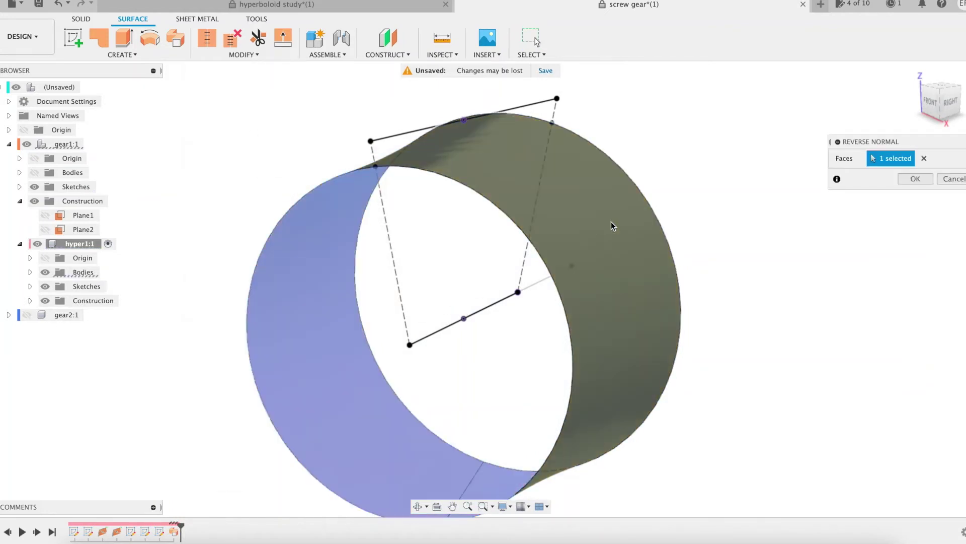
pyautogui.press('Return')
# - Patch the near circular opening of the hyperboloid as a new body and reverse that patch's normal
pyautogui.click(101, 39)
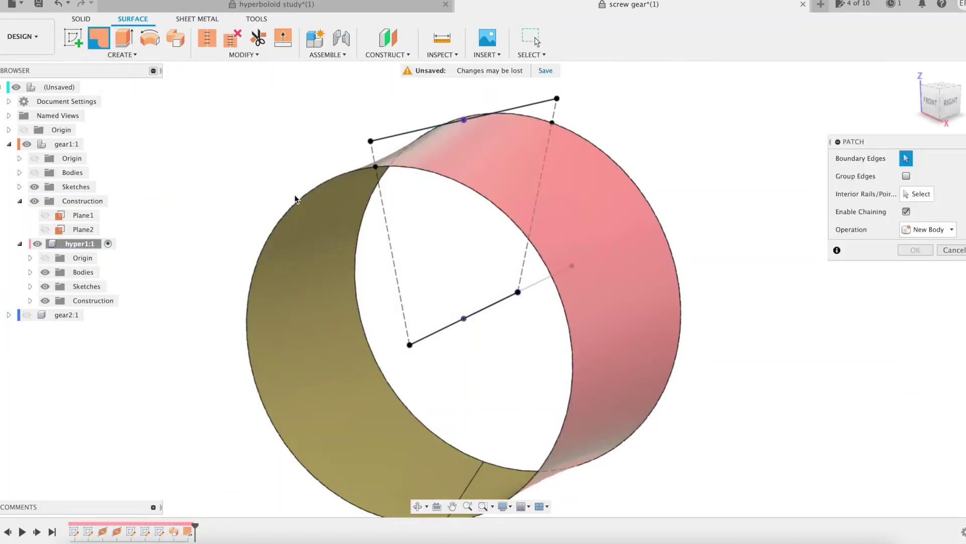
pyautogui.click(383, 168)
pyautogui.click(915, 303)
pyautogui.click(336, 274)
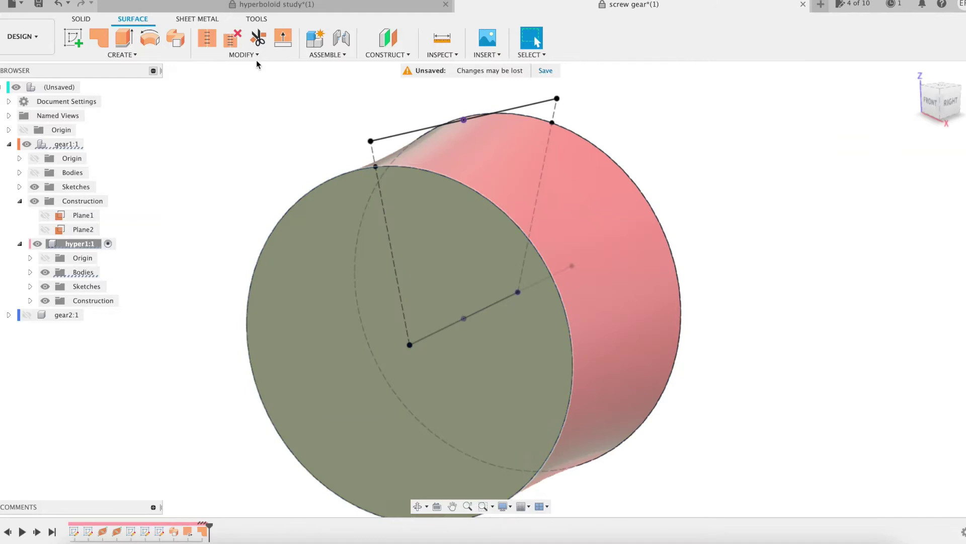
pyautogui.click(242, 55)
pyautogui.click(241, 166)
pyautogui.click(915, 179)
# - Patch the far circular opening of the hyperboloid surface as a new body
pyautogui.keyDown('shift'); pyautogui.moveTo(915, 179); pyautogui.dragTo(629, 159, button='middle'); pyautogui.keyUp('shift')
pyautogui.click(101, 38)
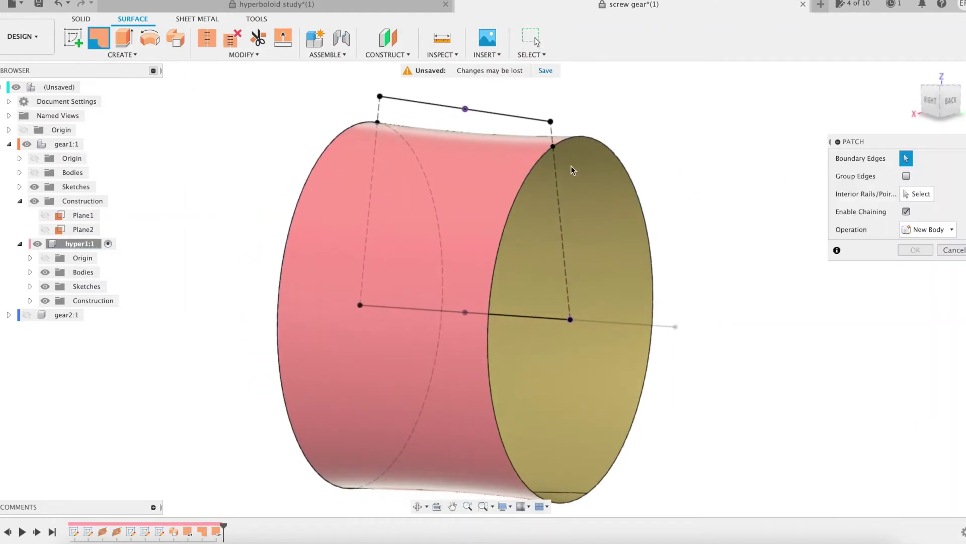
pyautogui.click(585, 138)
pyautogui.click(920, 304)
# - Stitch the hyperboloid surface and both end patches into one new body with a 0.01 mm tolerance
pyautogui.keyDown('shift'); pyautogui.moveTo(701, 186); pyautogui.dragTo(786, 186, button='middle'); pyautogui.keyUp('shift')
pyautogui.click(20, 187)
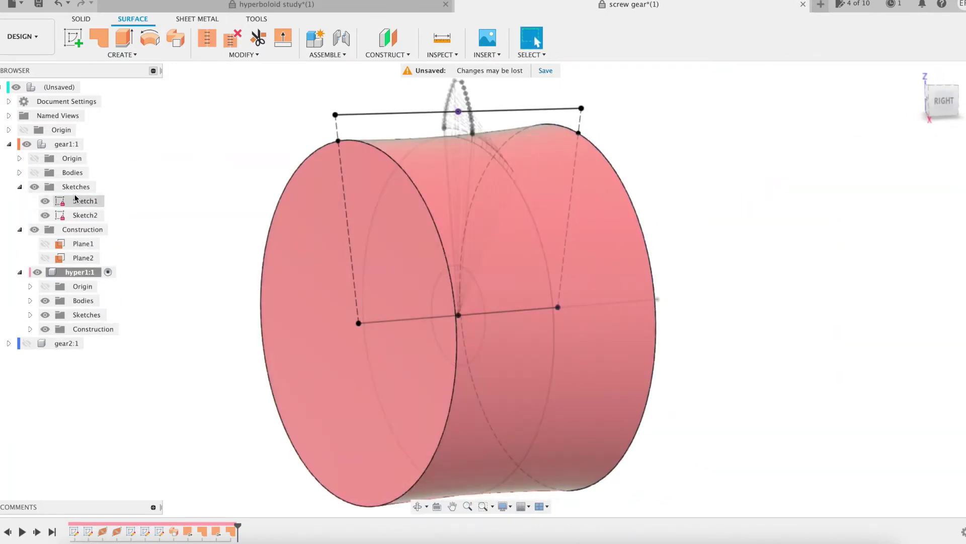
pyautogui.keyDown('shift'); pyautogui.moveTo(158, 205); pyautogui.dragTo(189, 206, button='middle'); pyautogui.keyUp('shift')
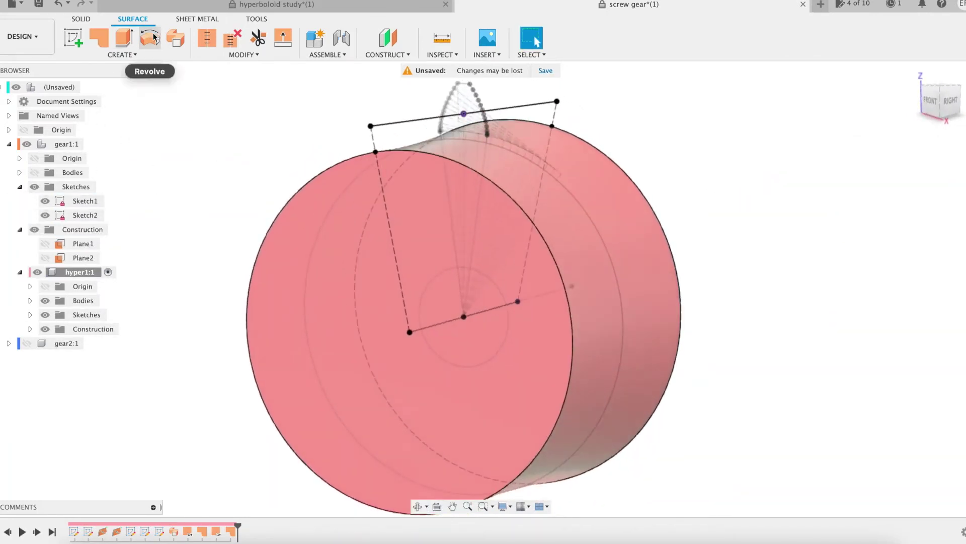
pyautogui.click(207, 38)
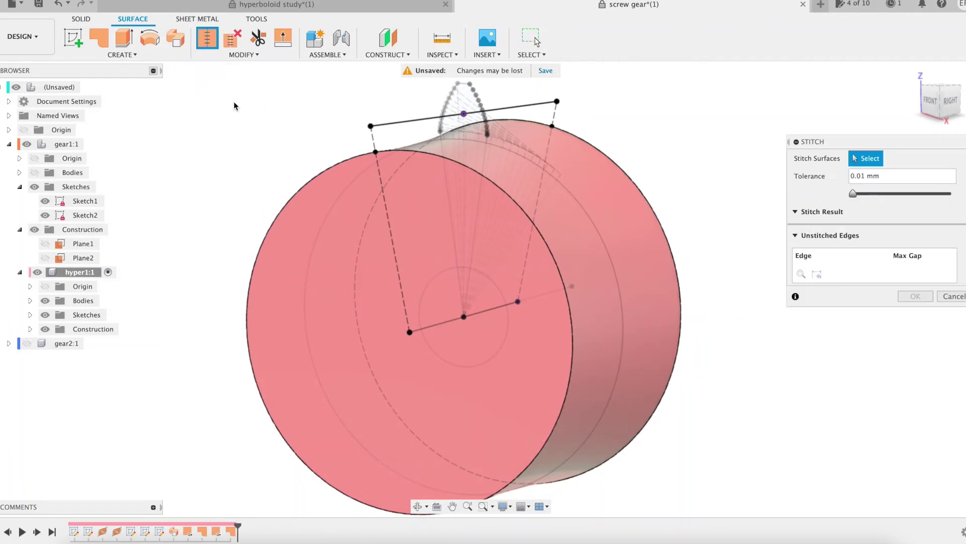
pyautogui.moveTo(234, 105); pyautogui.dragTo(691, 488)
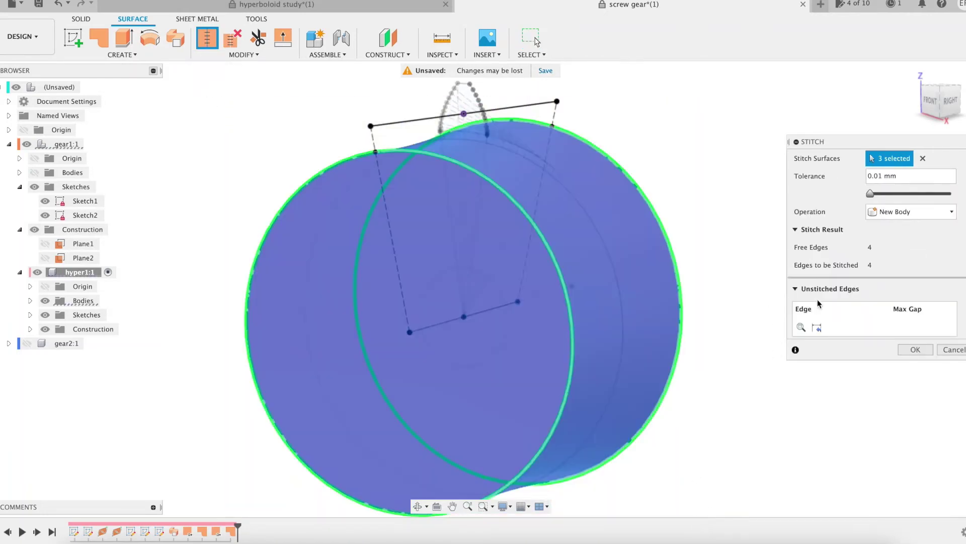
pyautogui.click(913, 350)
# - Cut a bore through the whole hyperboloid by extruding both profiles inside Sketch1's small inner circle symmetrically
pyautogui.click(82, 19)
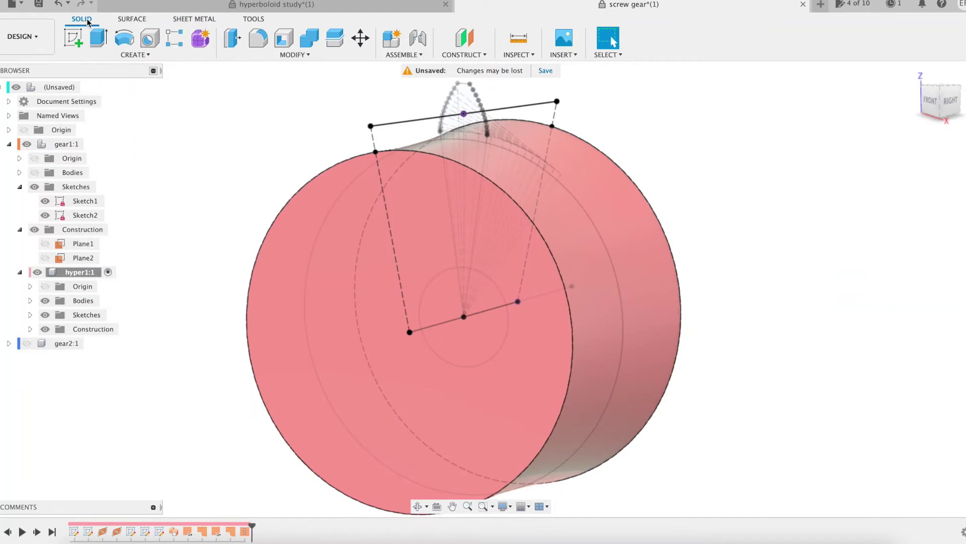
pyautogui.click(99, 41)
pyautogui.click(492, 295)
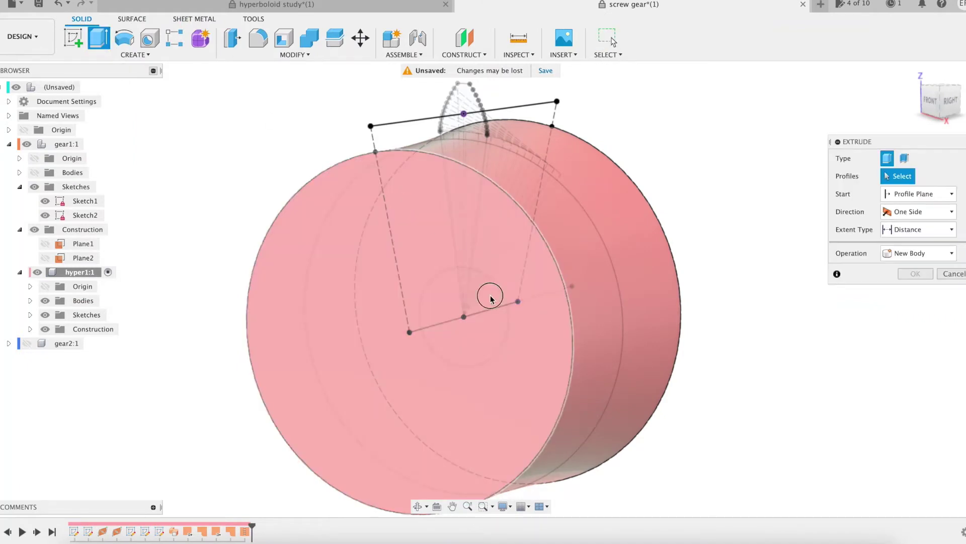
pyautogui.click(503, 338)
pyautogui.click(463, 278)
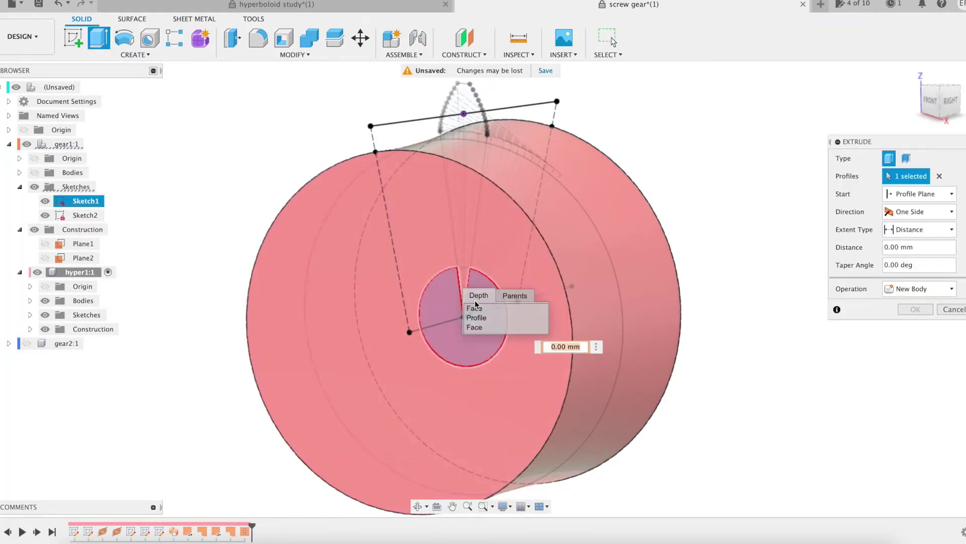
pyautogui.click(435, 317)
pyautogui.click(919, 212)
pyautogui.click(913, 252)
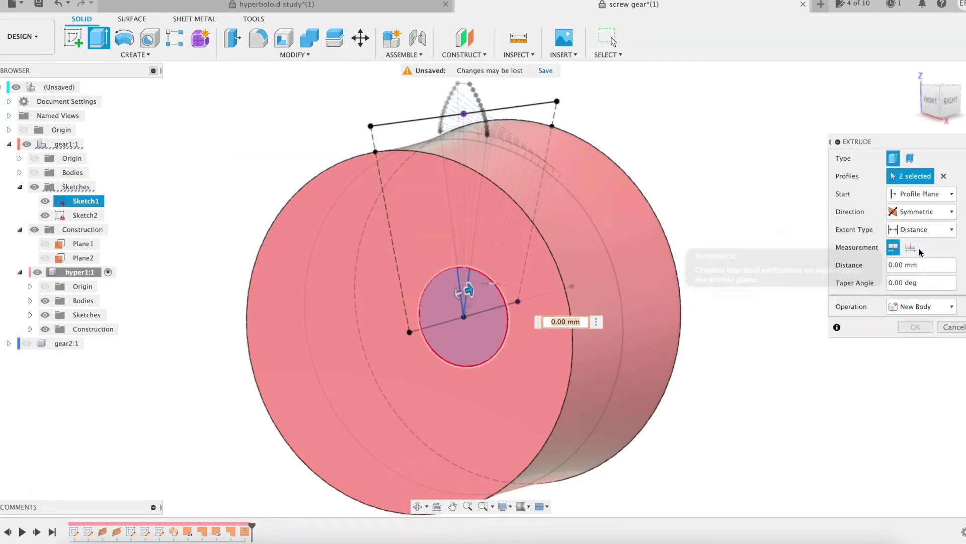
pyautogui.click(923, 229)
pyautogui.click(919, 257)
pyautogui.click(929, 315)
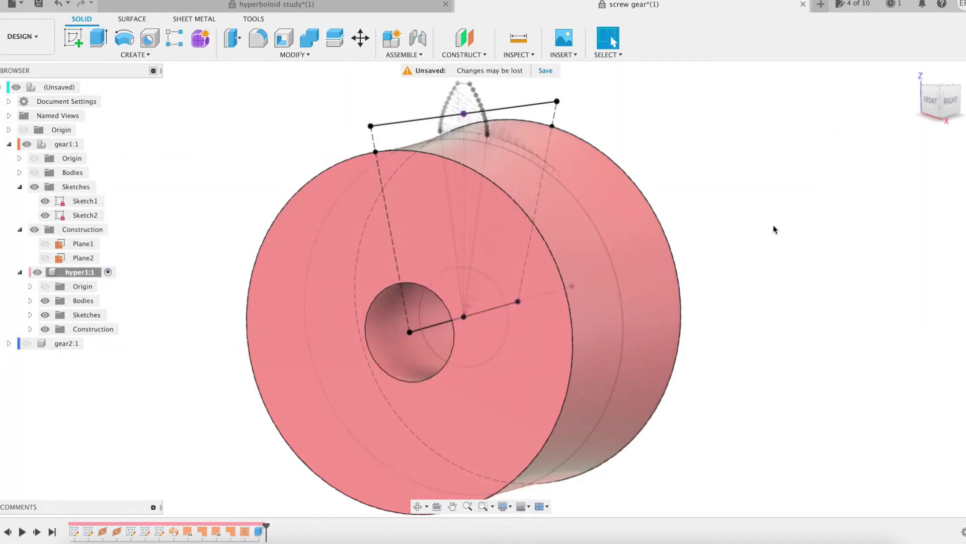
# - Set up a solid Path + Guide Rail sweep using the tooth outline in Sketch1 as its profile
pyautogui.scroll(-1, 773, 227)
pyautogui.click(939, 89)
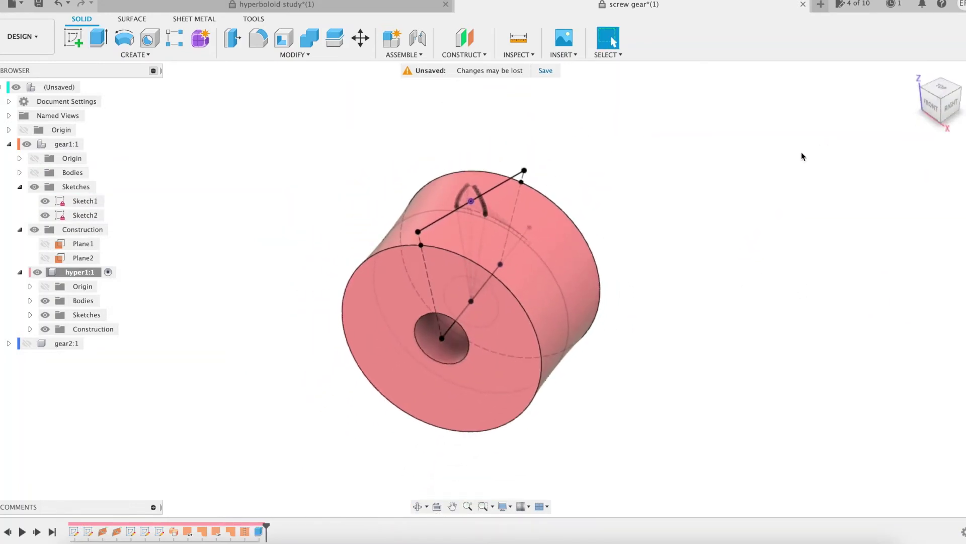
pyautogui.click(146, 55)
pyautogui.click(87, 142)
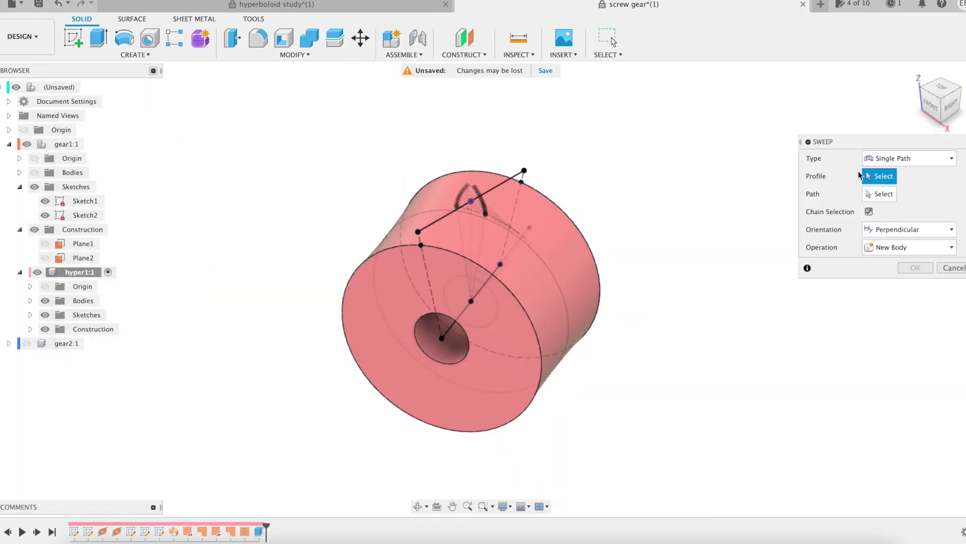
pyautogui.click(911, 158)
pyautogui.click(895, 185)
pyautogui.click(470, 200)
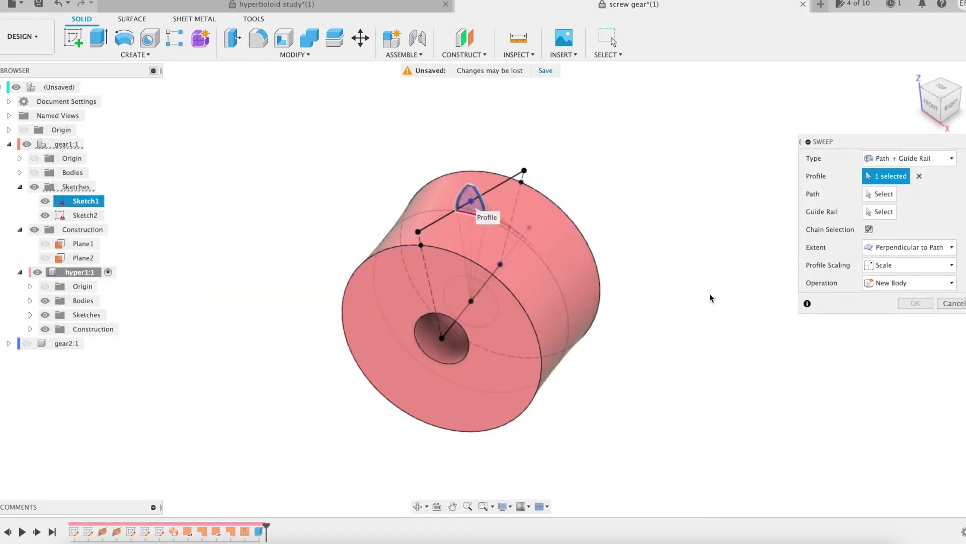
# - Try the contact line as the sweep path with the gear axis line as guide rail, and clear both selections
pyautogui.keyDown('shift'); pyautogui.moveTo(711, 298); pyautogui.dragTo(705, 272, button='middle'); pyautogui.keyUp('shift')
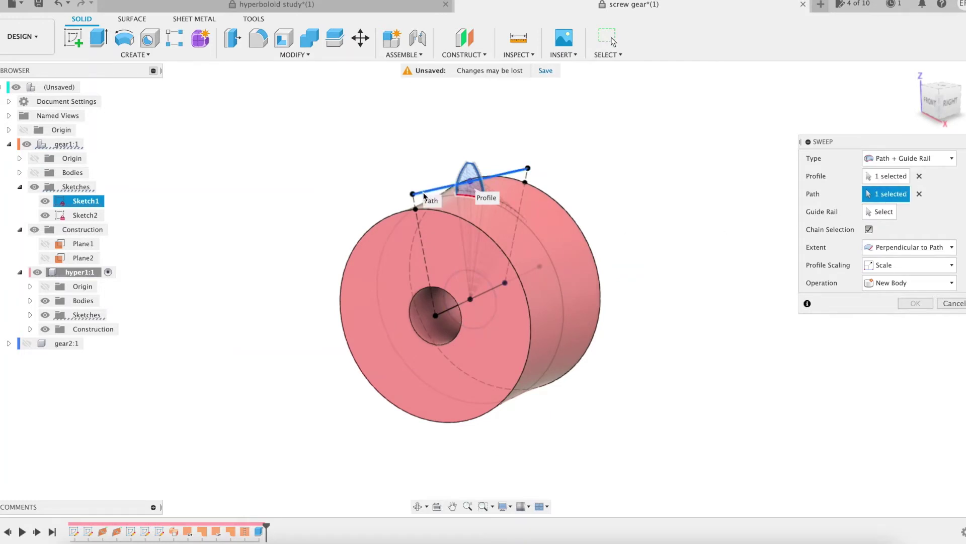
pyautogui.click(450, 310)
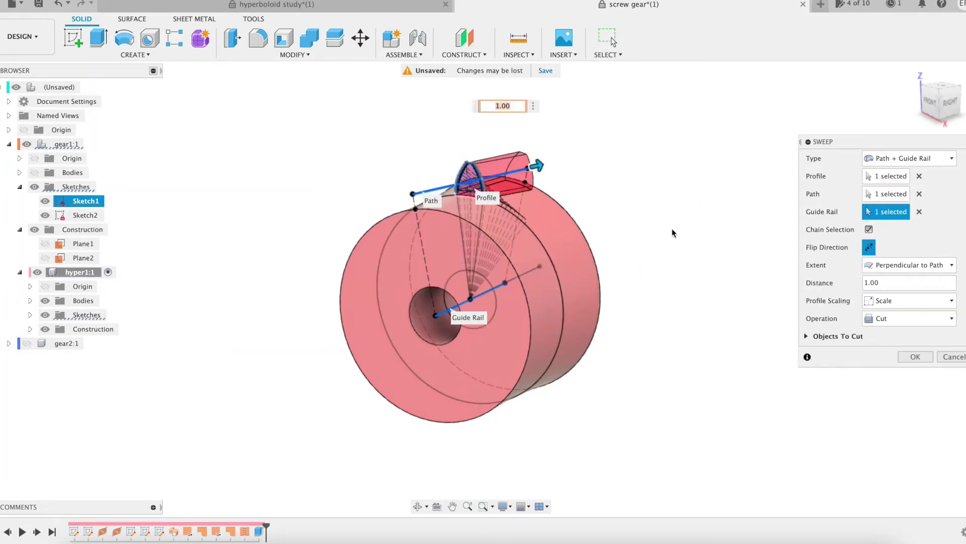
pyautogui.moveTo(671, 231)
pyautogui.keyDown('shift'); pyautogui.mouseDown(button='middle')
pyautogui.moveTo(634, 209)
pyautogui.moveTo(635, 218)
pyautogui.moveTo(689, 228)
pyautogui.mouseUp(button='middle'); pyautogui.keyUp('shift')
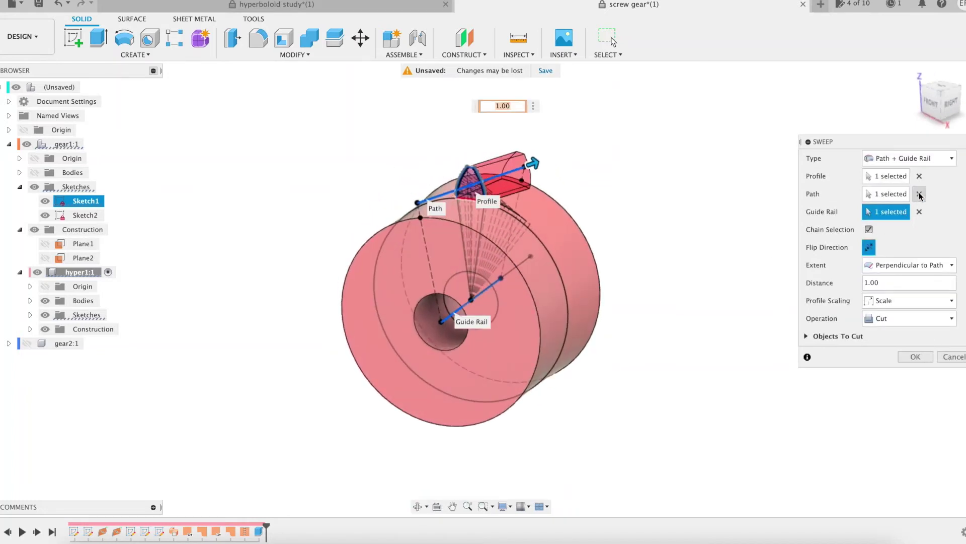
pyautogui.click(919, 194)
pyautogui.click(919, 212)
# - Sweep the tooth profile with the axis line as path and the contact line as guide rail, distance 1.00, joined to the hyperboloid
pyautogui.click(880, 194)
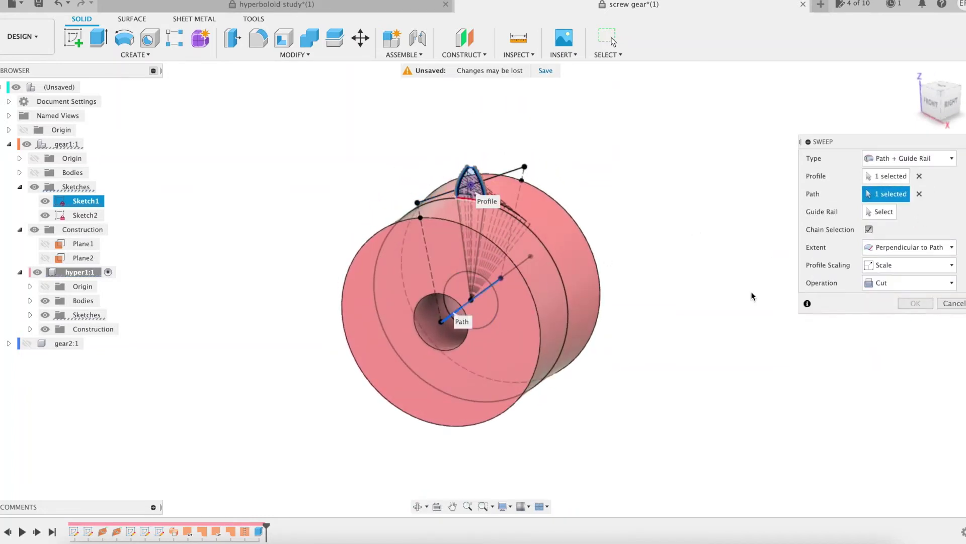
pyautogui.click(516, 176)
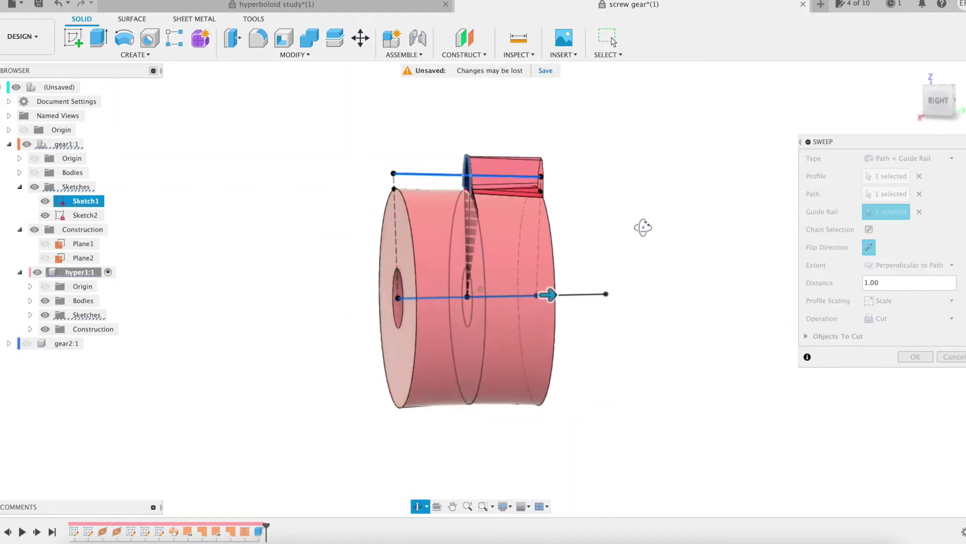
pyautogui.click(881, 318)
pyautogui.click(879, 333)
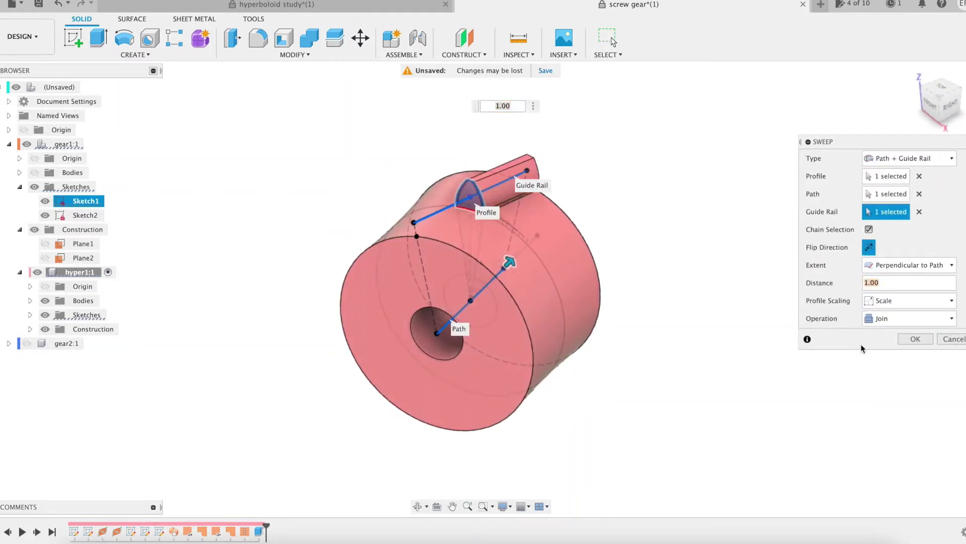
pyautogui.click(915, 356)
# - Circular-pattern the swept tooth feature about hyper1's Z axis over the full angle with a quantity of 2
pyautogui.scroll(2, 592, 211)
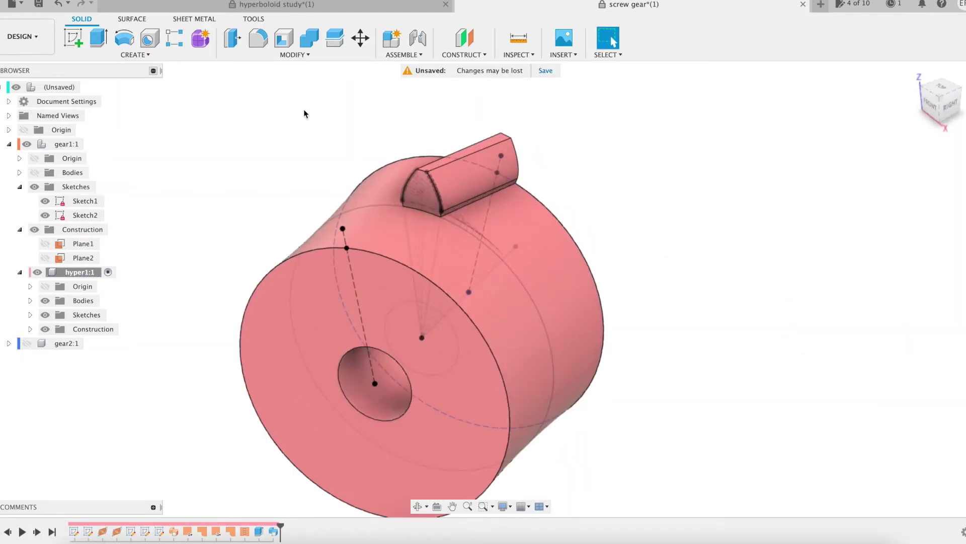
pyautogui.click(143, 55)
pyautogui.moveTo(166, 305)
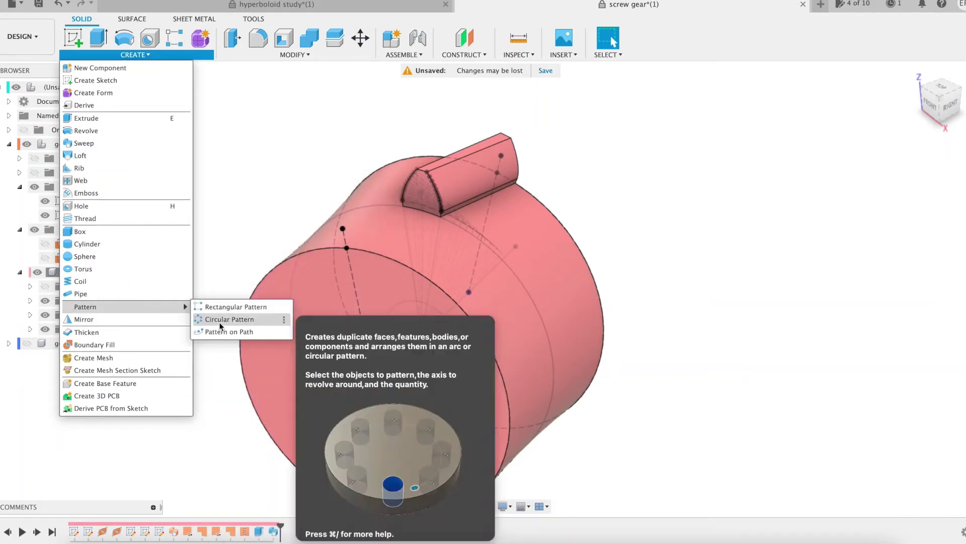
pyautogui.click(248, 319)
pyautogui.click(927, 158)
pyautogui.click(915, 199)
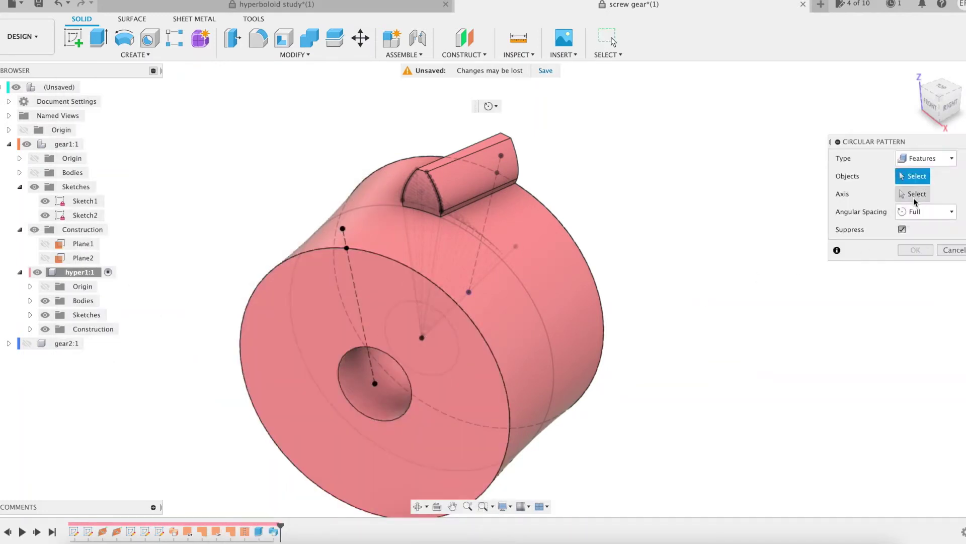
pyautogui.click(273, 531)
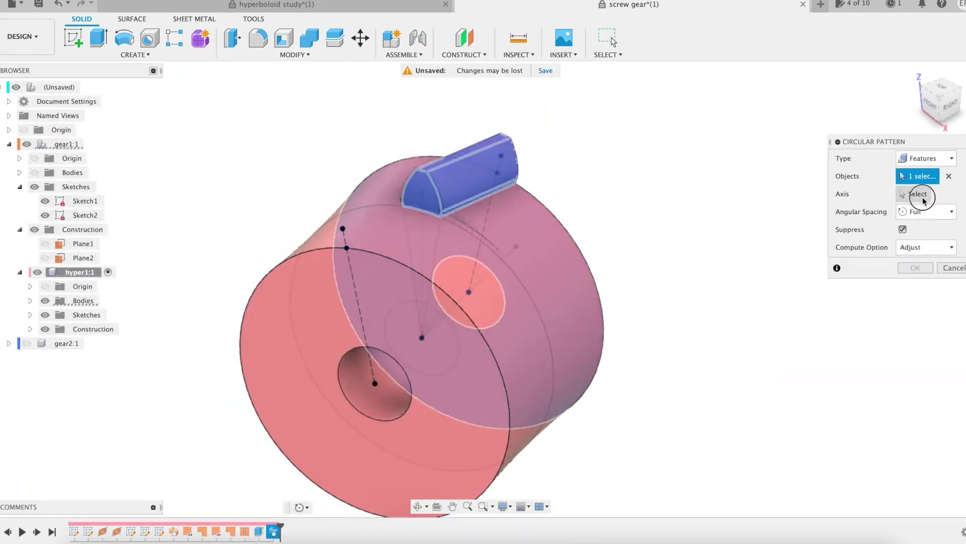
pyautogui.click(422, 238)
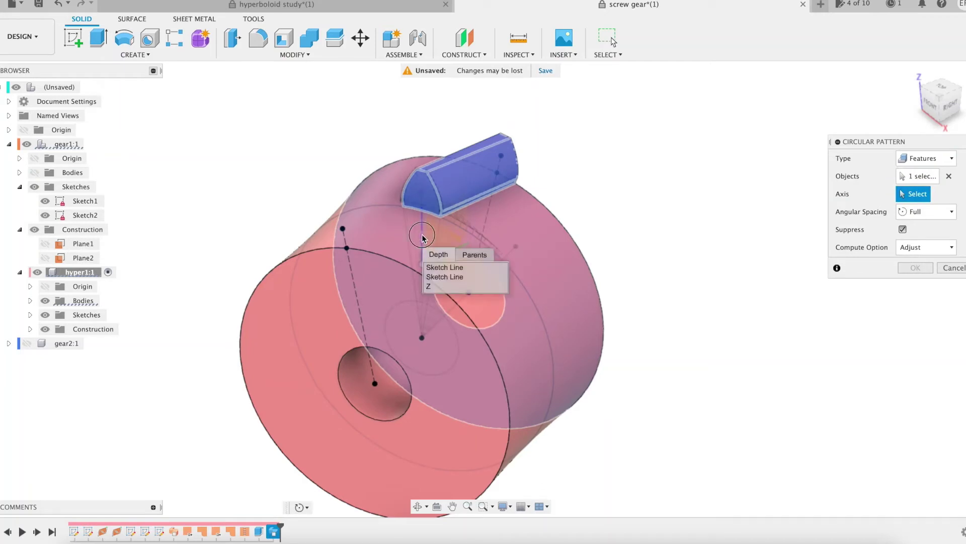
pyautogui.click(439, 287)
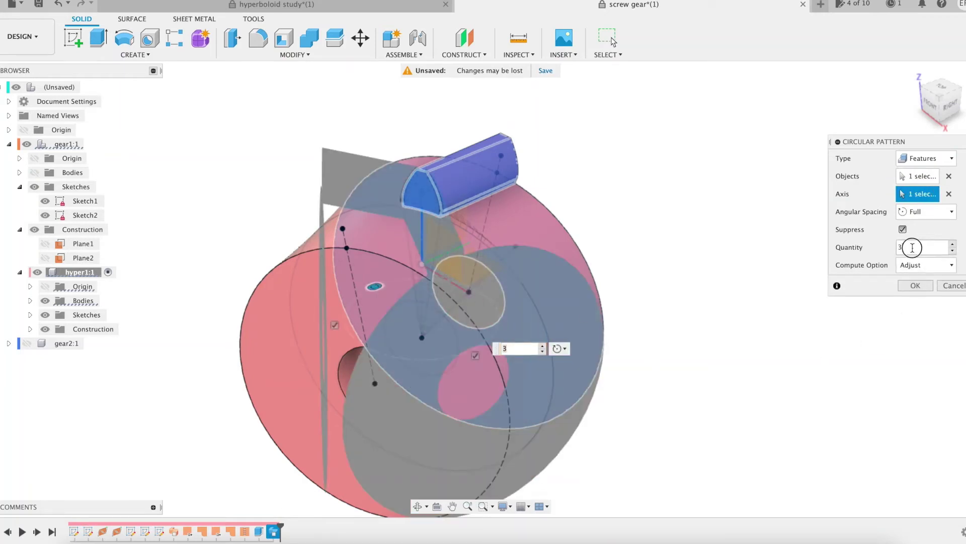
pyautogui.write('2')
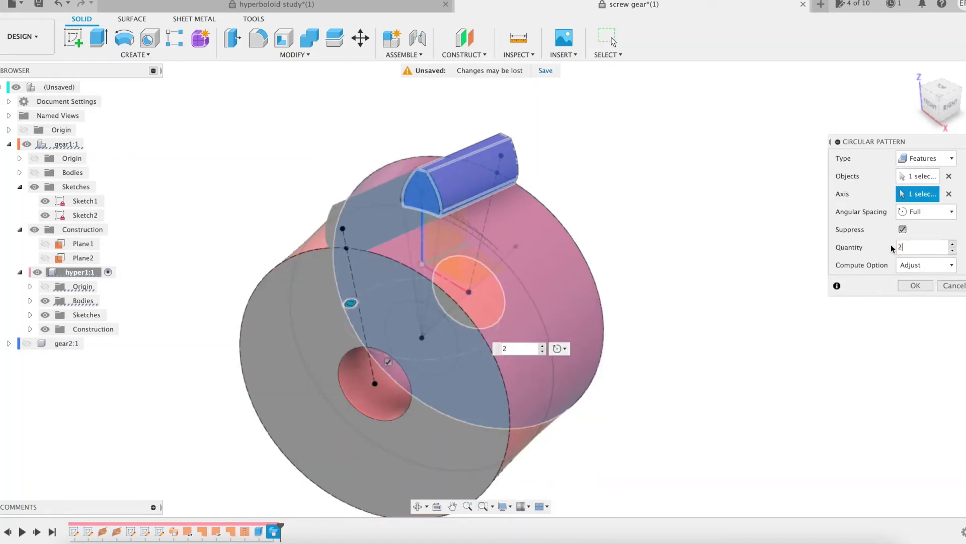
pyautogui.click(915, 285)
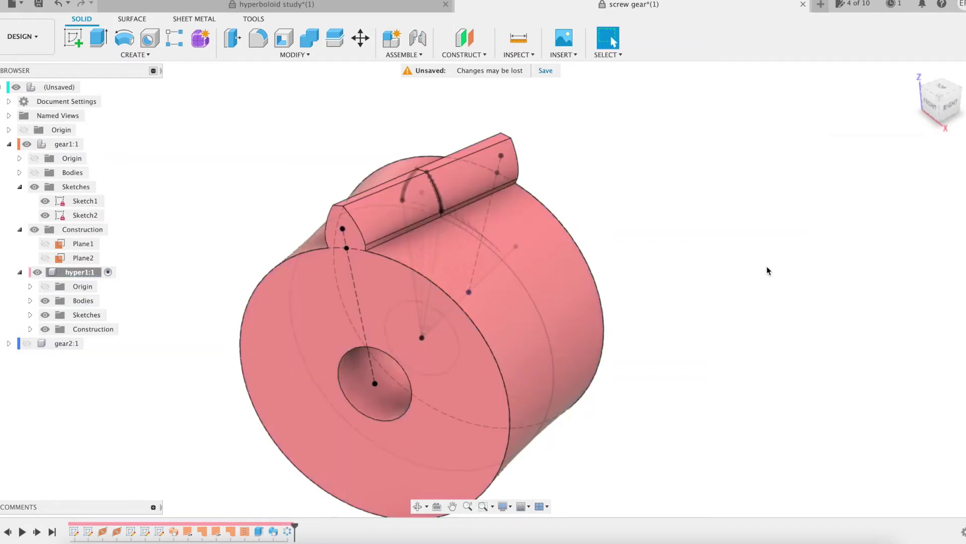
# - Apply a rule fillet of radius Rfillet to all edges of the hyperboloid's outer faces, limited to fillets only
pyautogui.click(258, 37)
pyautogui.click(886, 158)
pyautogui.click(851, 186)
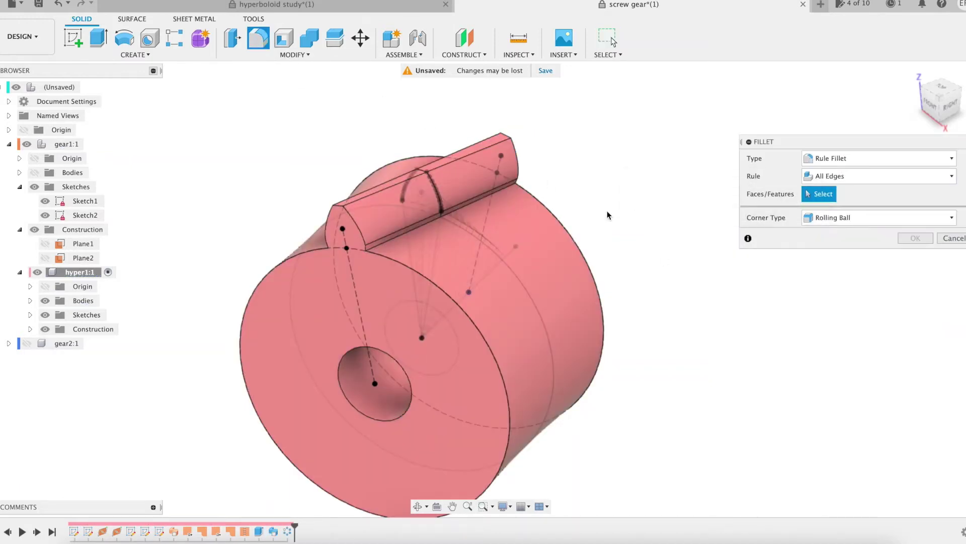
pyautogui.click(319, 242)
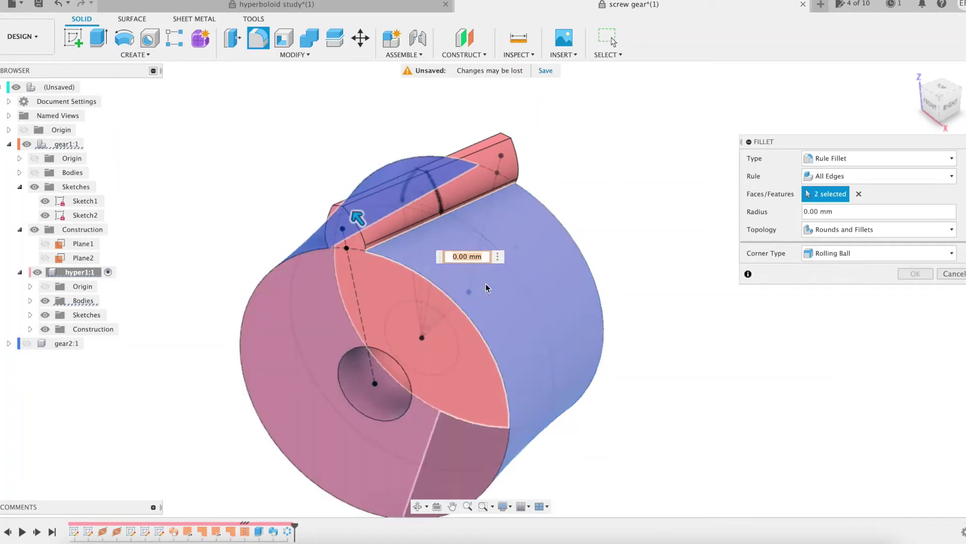
pyautogui.click(834, 212)
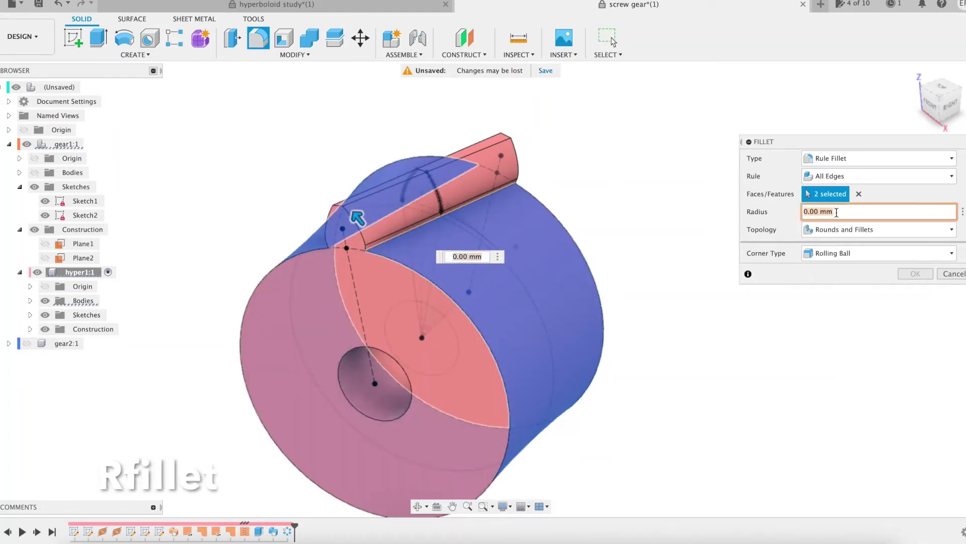
pyautogui.write('Rfillet')
pyautogui.press('Return')
pyautogui.click(838, 230)
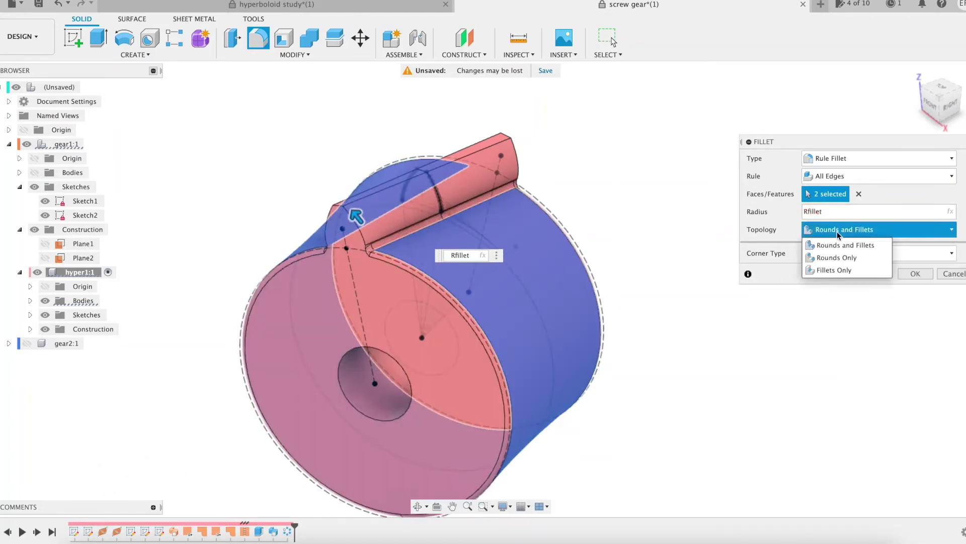
pyautogui.click(834, 270)
pyautogui.click(915, 274)
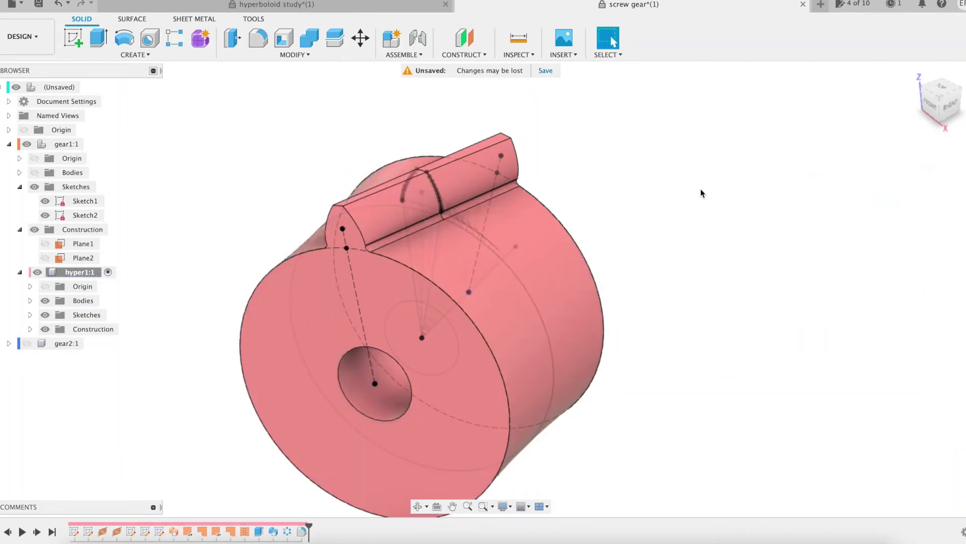
# - Circular-pattern the tooth sweep, its two-instance pattern and the root fillet around the bore axis with quantity Z1
pyautogui.scroll(-2, 784, 183)
pyautogui.click(941, 114)
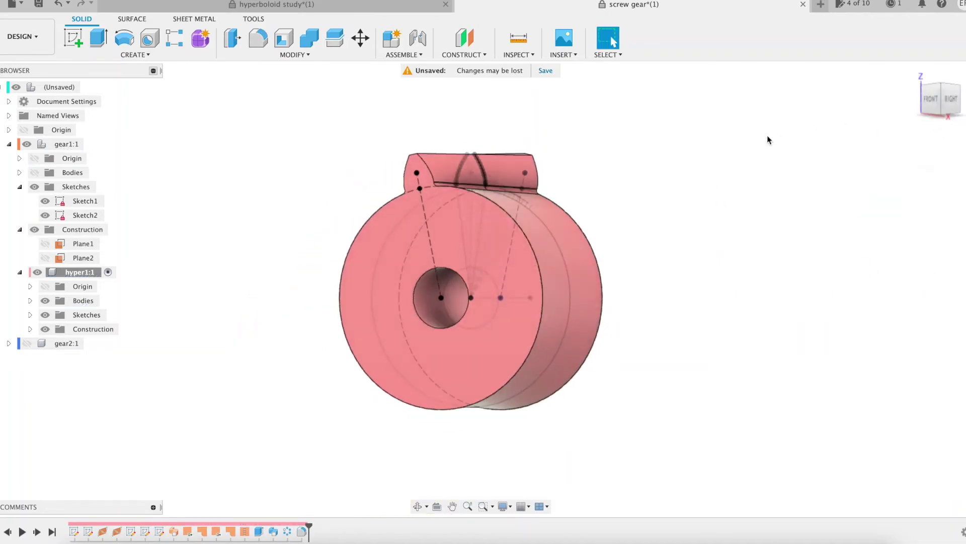
pyautogui.click(135, 54)
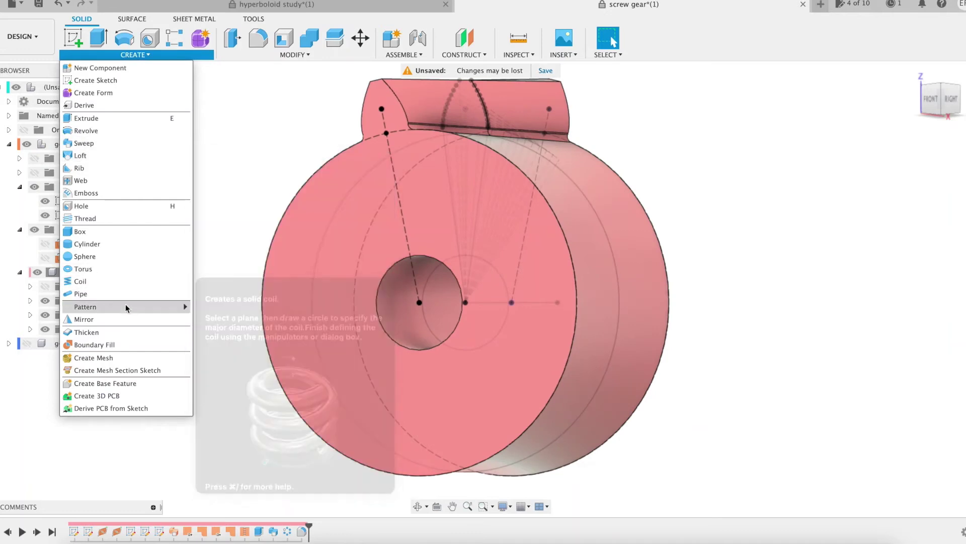
pyautogui.moveTo(126, 307)
pyautogui.click(215, 320)
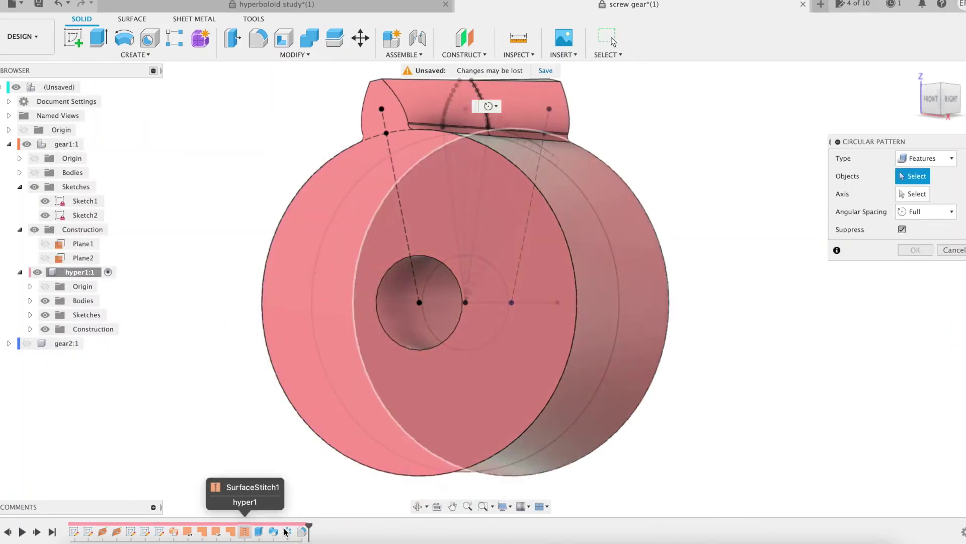
pyautogui.click(273, 532)
pyautogui.click(287, 532)
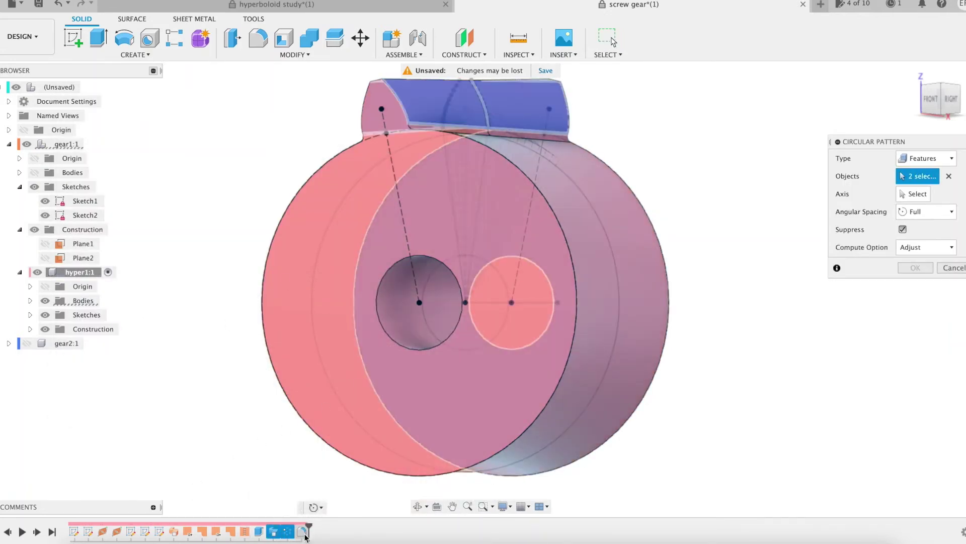
pyautogui.click(302, 532)
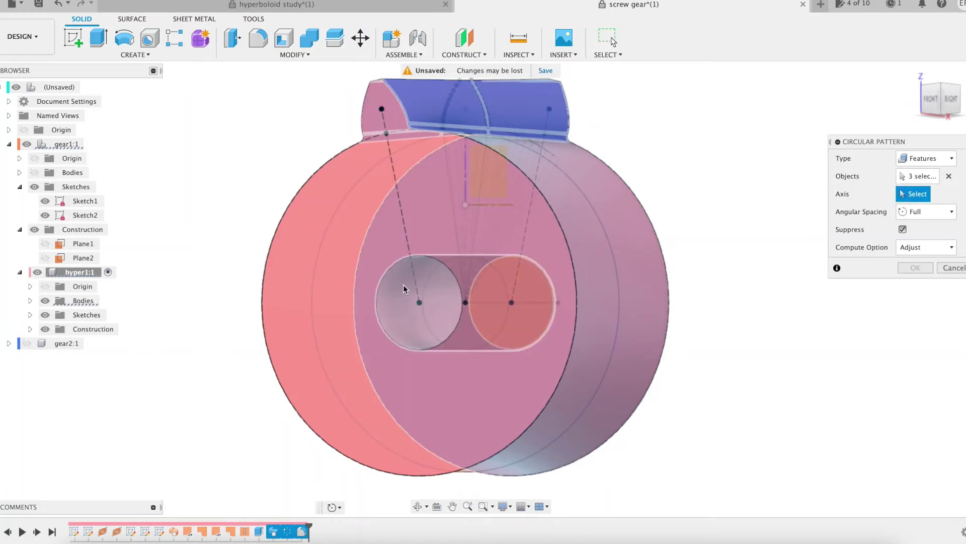
pyautogui.keyDown('shift'); pyautogui.moveTo(329, 254); pyautogui.dragTo(380, 336, button='middle'); pyautogui.keyUp('shift')
pyautogui.click(380, 333)
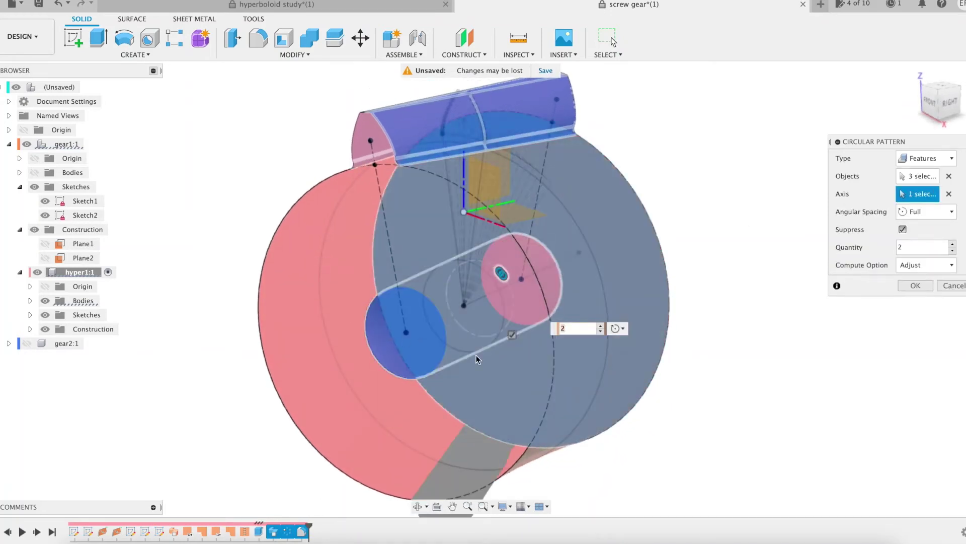
pyautogui.write('z')
pyautogui.click(589, 350)
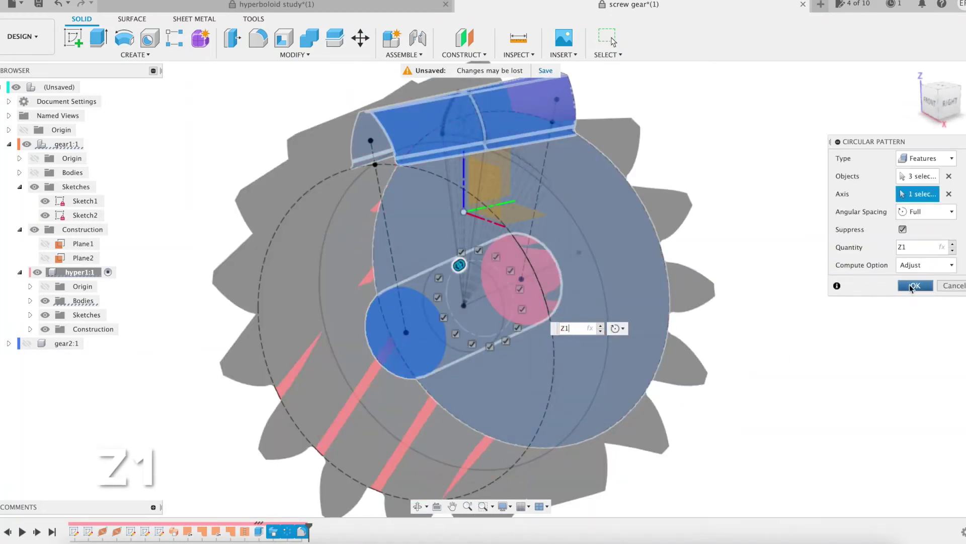
pyautogui.press('Return')
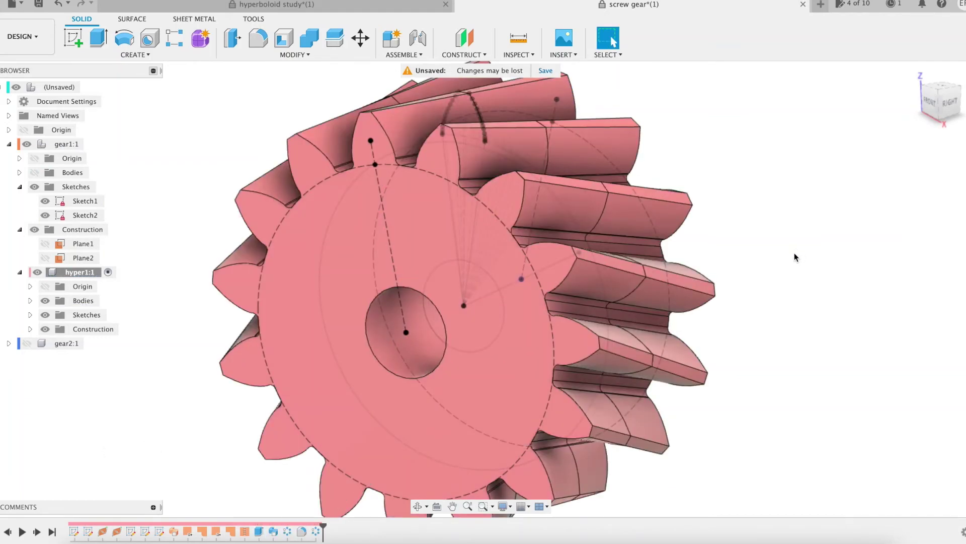
# - Rotate the toothed gear body by a Z angle of 90/Z1, with the pivot set at the centre of the bore's front end
pyautogui.keyDown('shift'); pyautogui.moveTo(795, 256); pyautogui.dragTo(700, 242, button='middle'); pyautogui.keyUp('shift')
pyautogui.press('m')
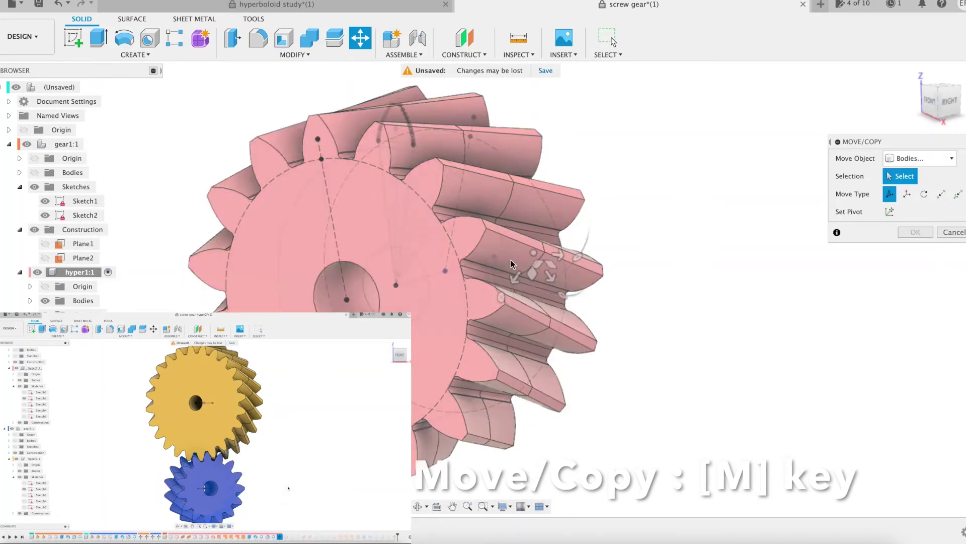
pyautogui.click(409, 301)
pyautogui.click(412, 301)
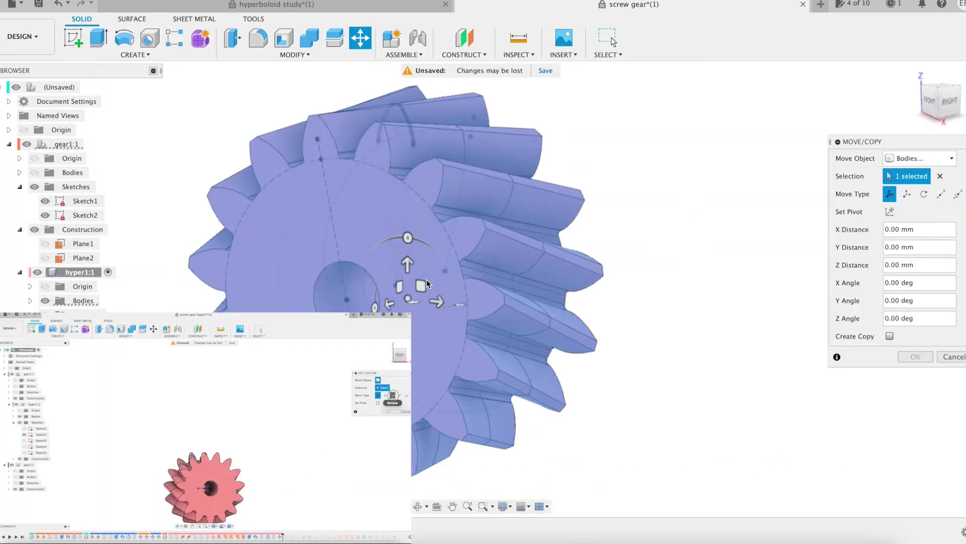
pyautogui.click(890, 211)
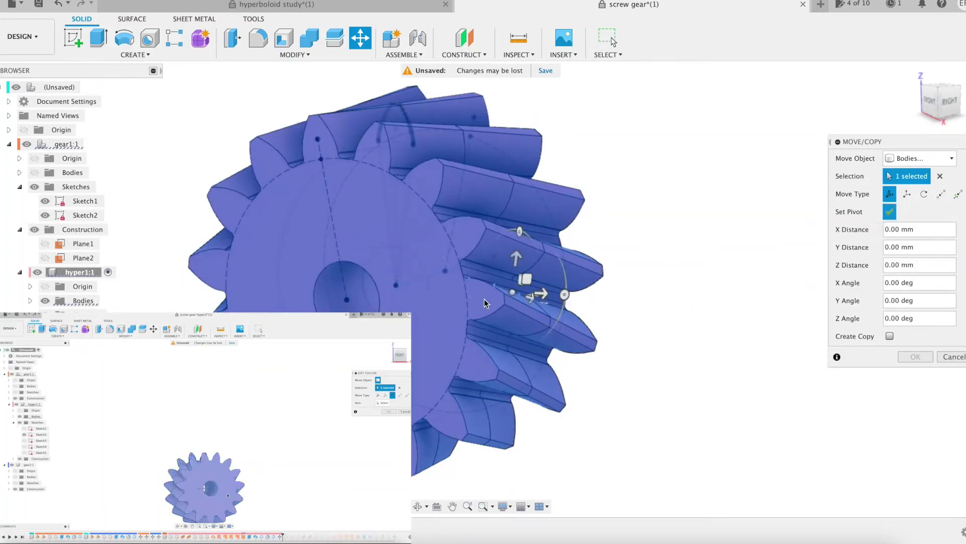
pyautogui.click(347, 301)
pyautogui.moveTo(397, 293); pyautogui.dragTo(400, 310)
pyautogui.click(494, 329)
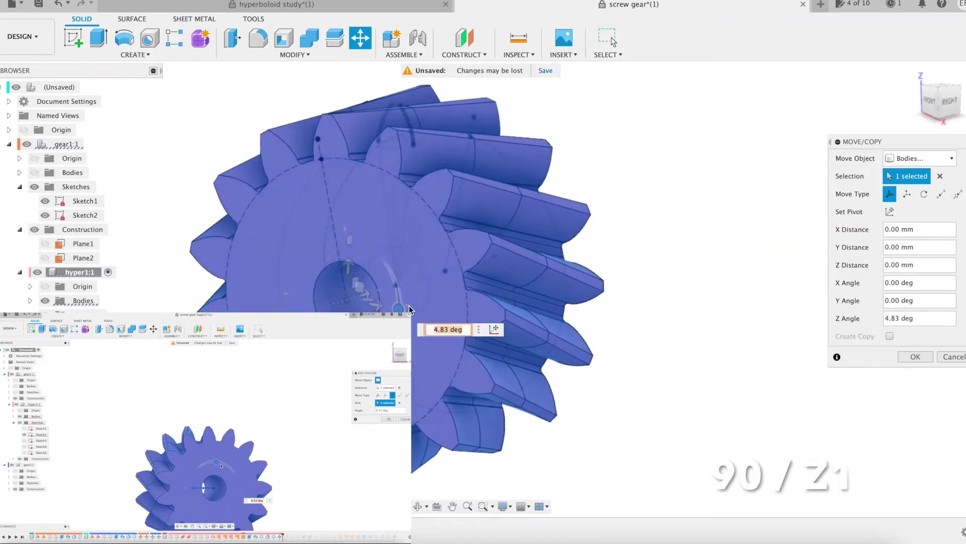
pyautogui.write('90/Z')
pyautogui.click(463, 347)
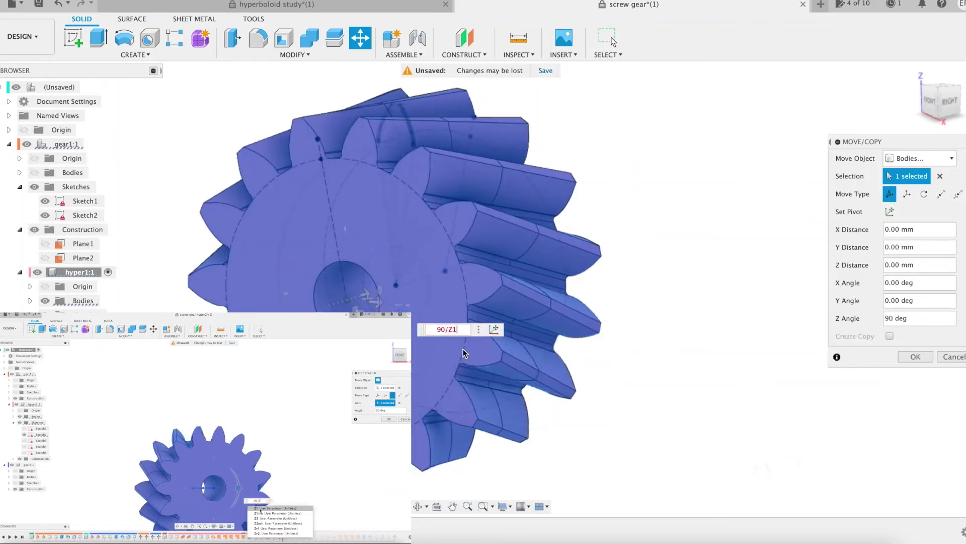
pyautogui.click(909, 357)
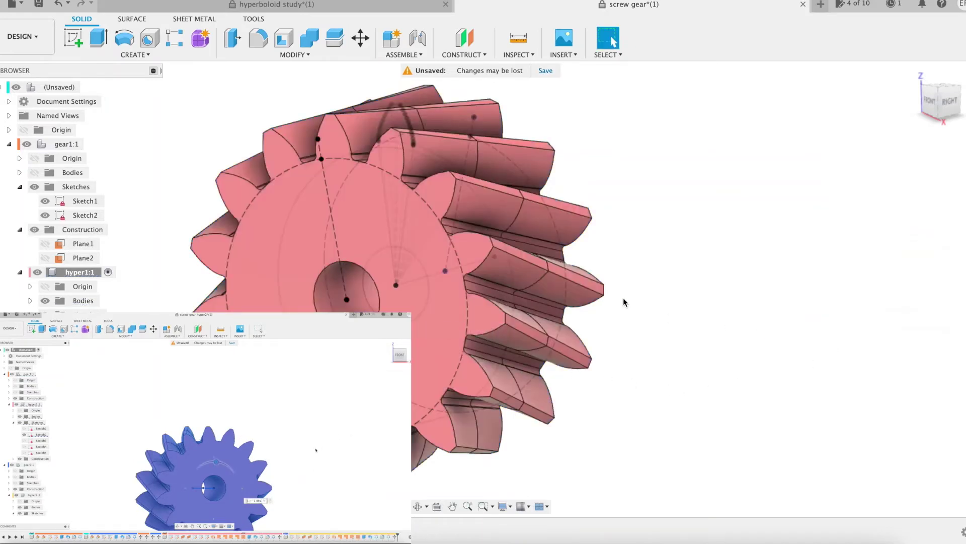
# - Activate the top-level assembly, collapse gear1, and make gear2 visible and active
pyautogui.click(88, 87)
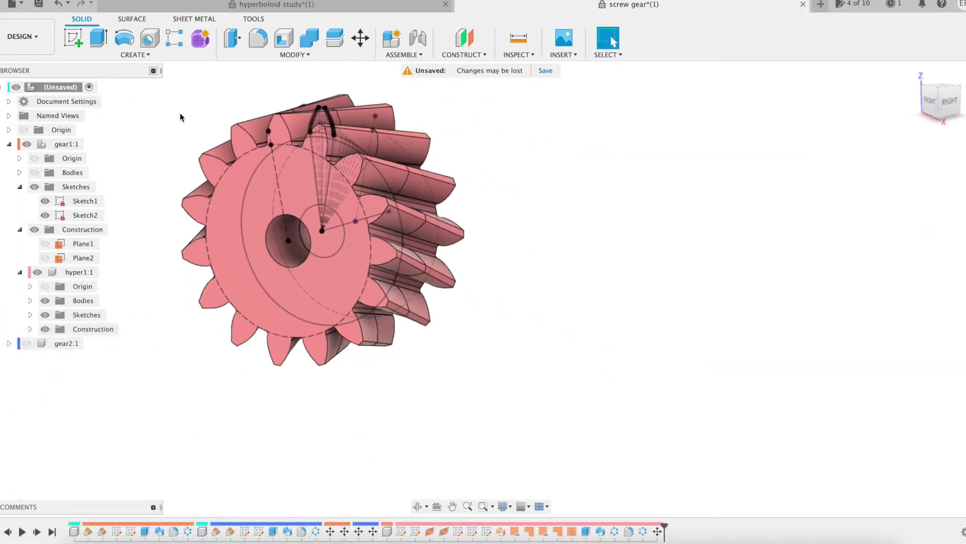
pyautogui.moveTo(180, 113)
pyautogui.keyDown('shift'); pyautogui.mouseDown(button='middle')
pyautogui.moveTo(196, 121)
pyautogui.moveTo(186, 115)
pyautogui.mouseUp(button='middle'); pyautogui.keyUp('shift')
pyautogui.click(942, 112)
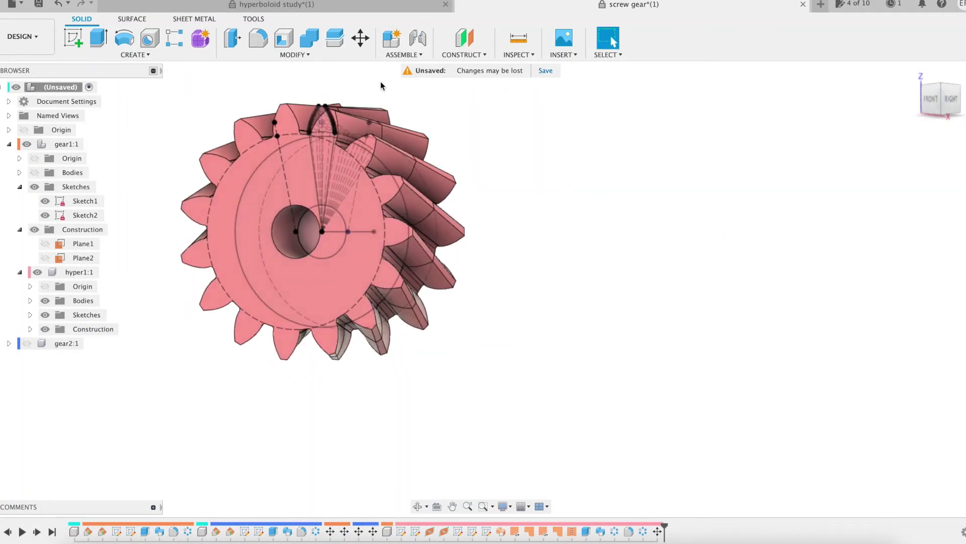
pyautogui.click(9, 144)
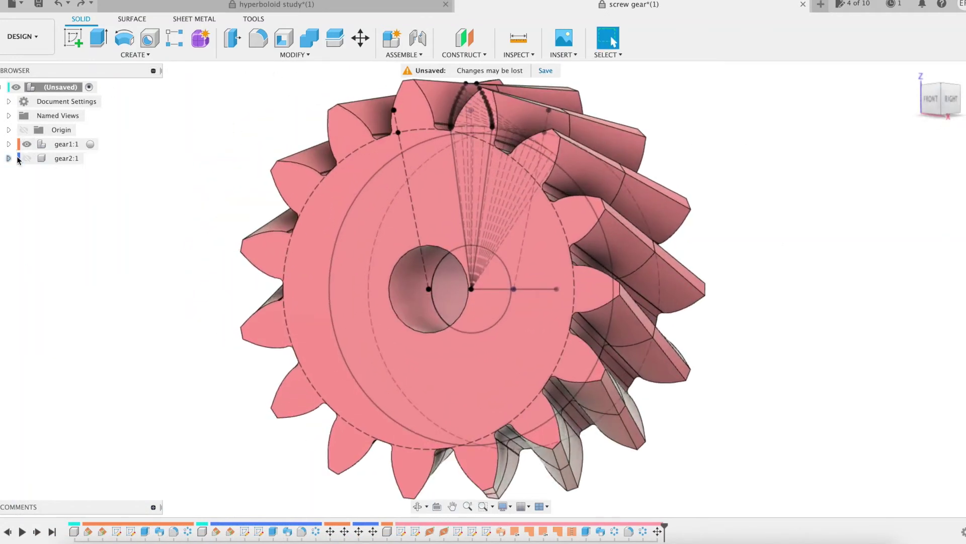
pyautogui.click(26, 158)
pyautogui.click(9, 158)
pyautogui.click(90, 158)
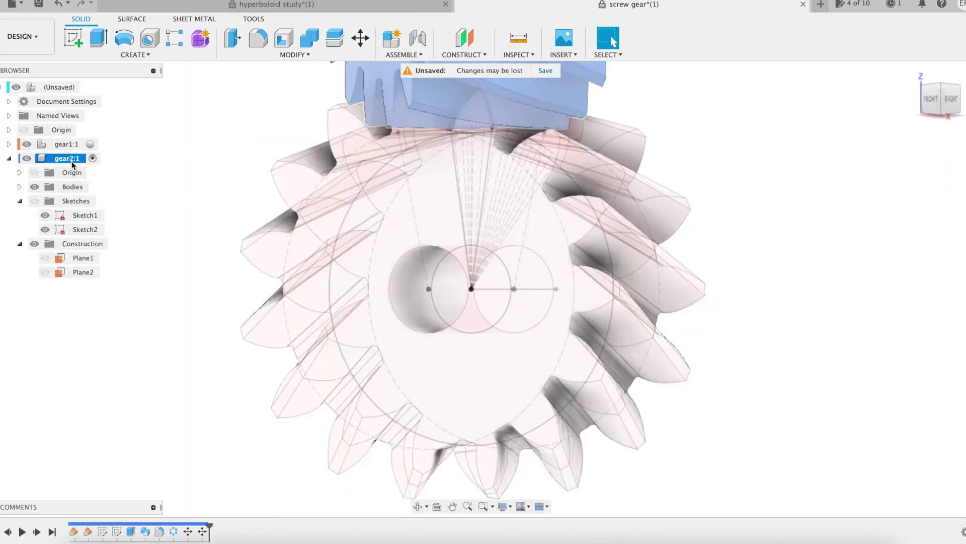
# - Create an active internal standard component named hyper2 inside gear2
pyautogui.rightClick(75, 160)
pyautogui.click(96, 197)
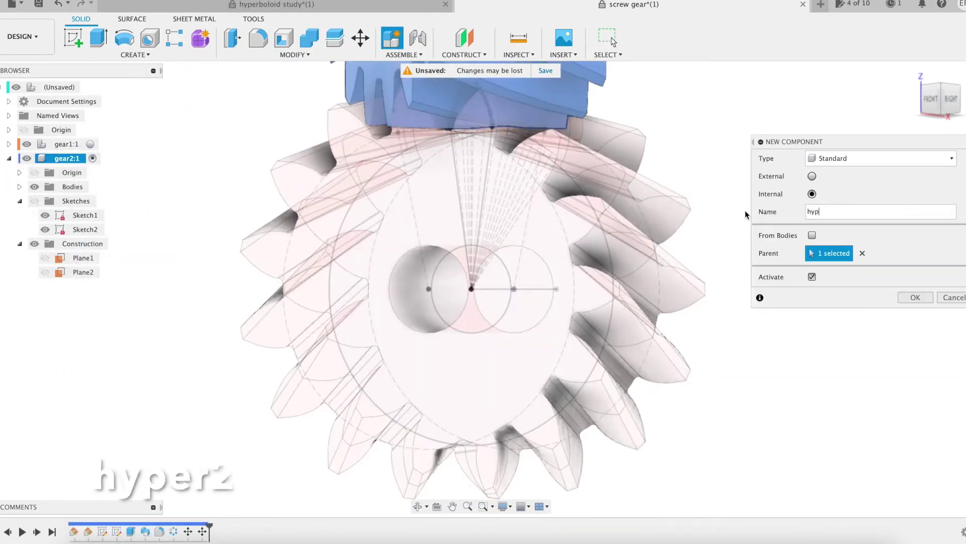
pyautogui.click(925, 299)
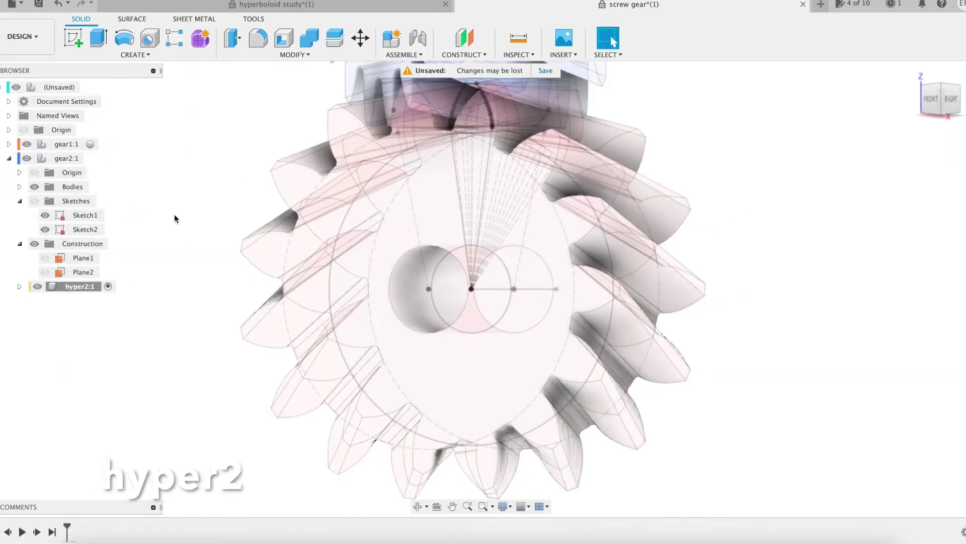
# - Hide gear1 and gear2's bodies, then start a sketch in hyper2 and project the midpoint of the tooth profile into it
pyautogui.click(33, 187)
pyautogui.click(27, 144)
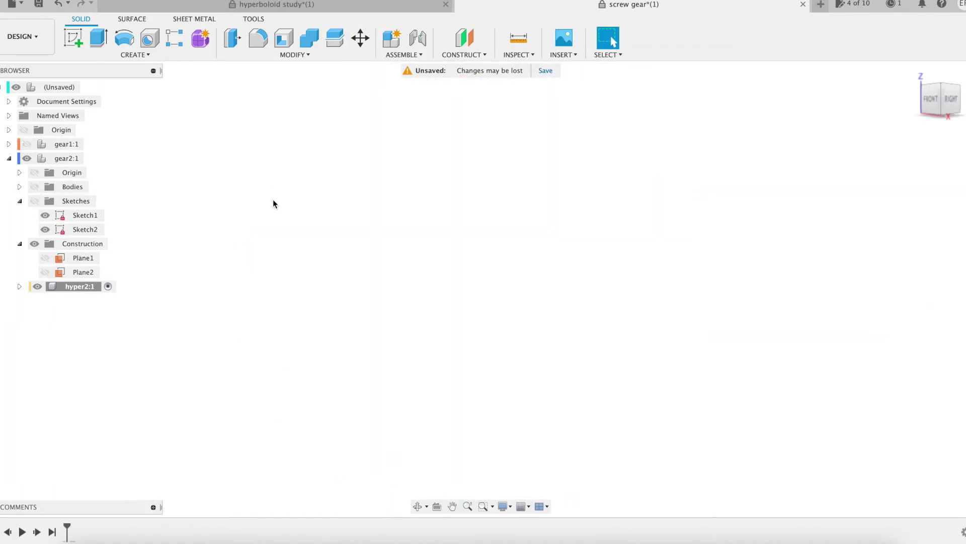
pyautogui.click(73, 39)
pyautogui.click(579, 312)
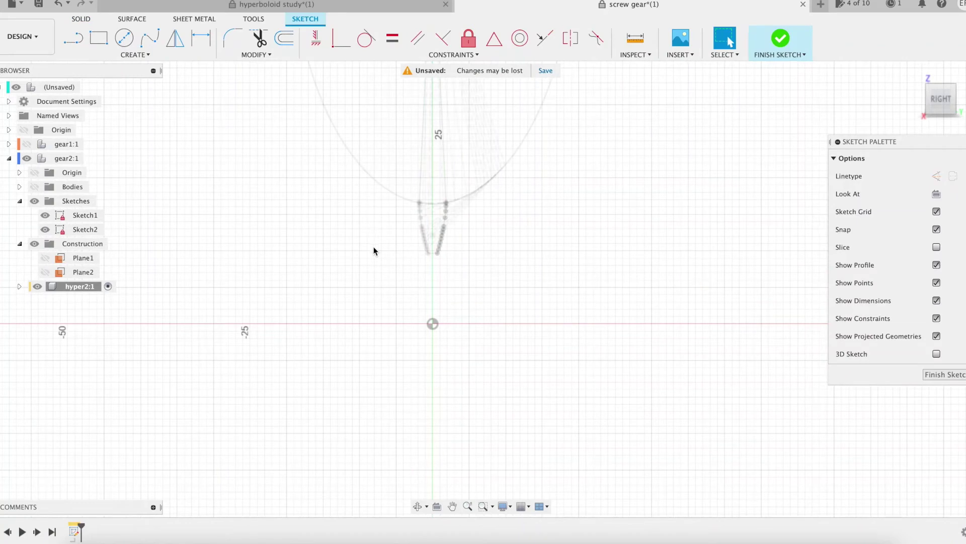
pyautogui.press('p')
pyautogui.click(433, 235)
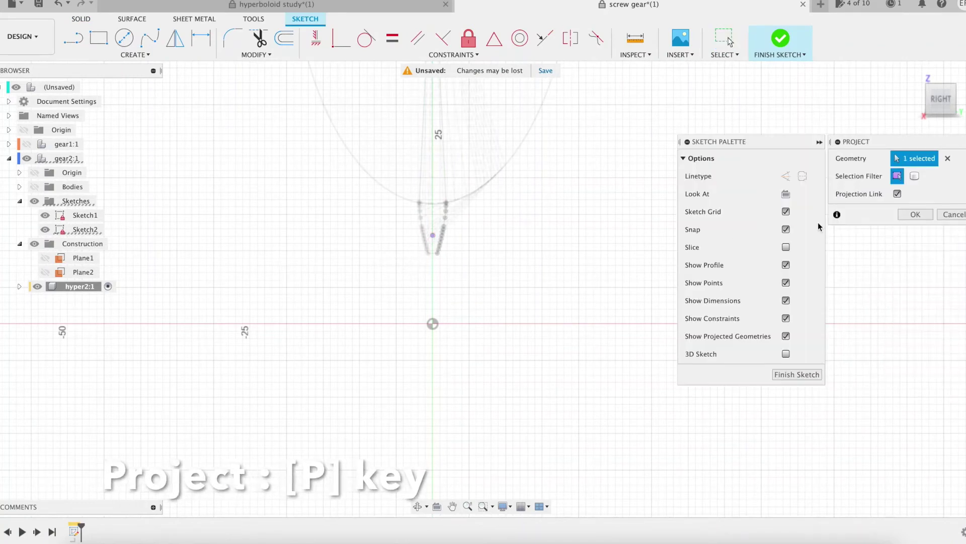
pyautogui.click(915, 217)
# - Draw a horizontal line of length contactL, centre its midpoint on the projected tooth point, and finish the sketch
pyautogui.press('l')
pyautogui.click(280, 273)
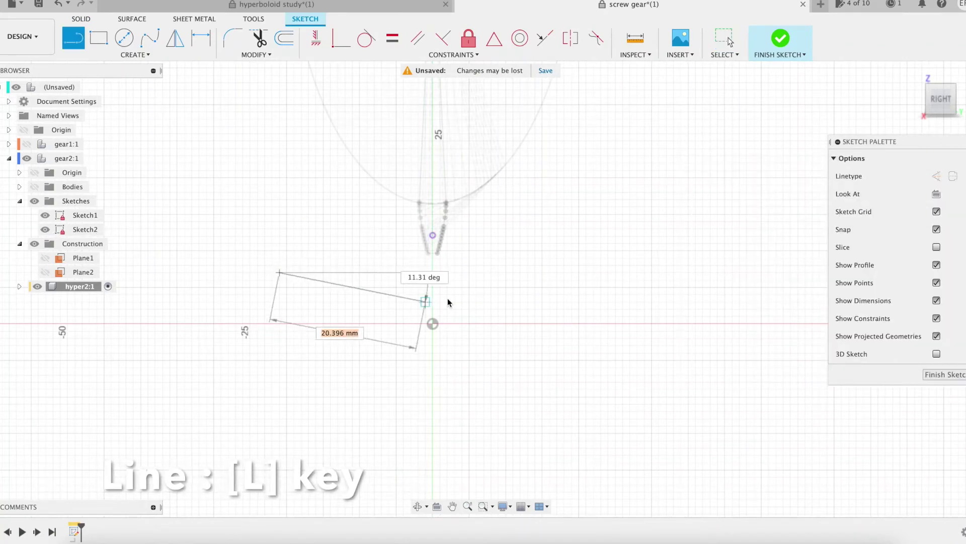
pyautogui.write('contactL')
pyautogui.press('Return')
pyautogui.press('Escape')
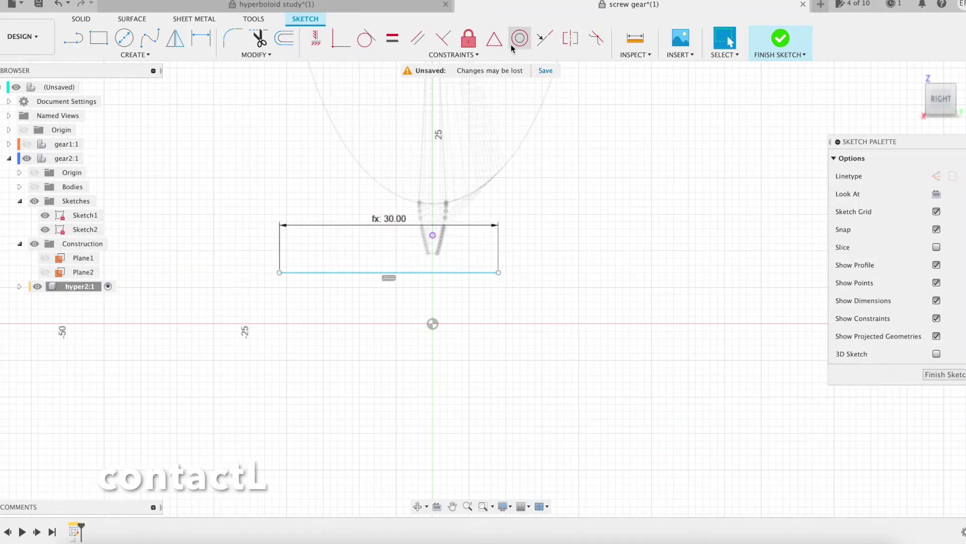
pyautogui.click(494, 37)
pyautogui.click(433, 235)
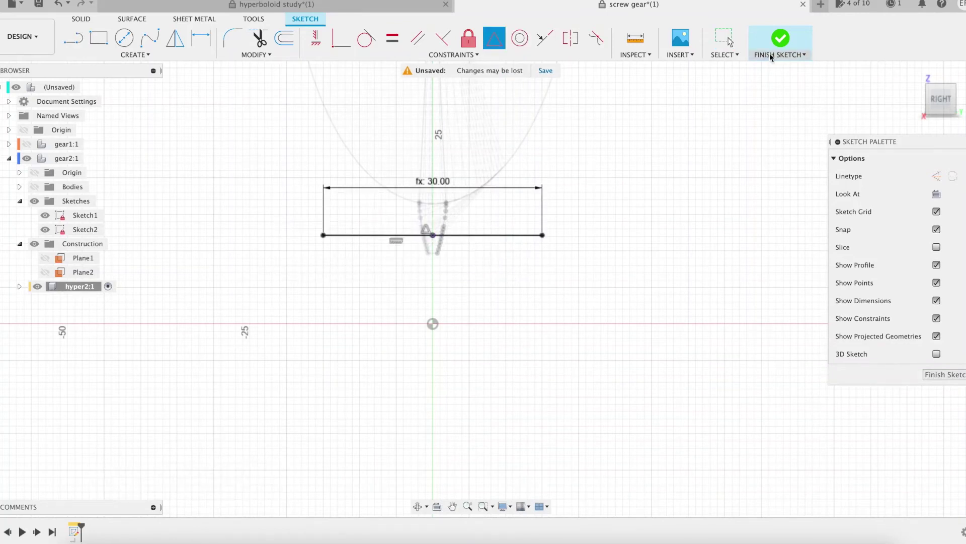
pyautogui.click(782, 39)
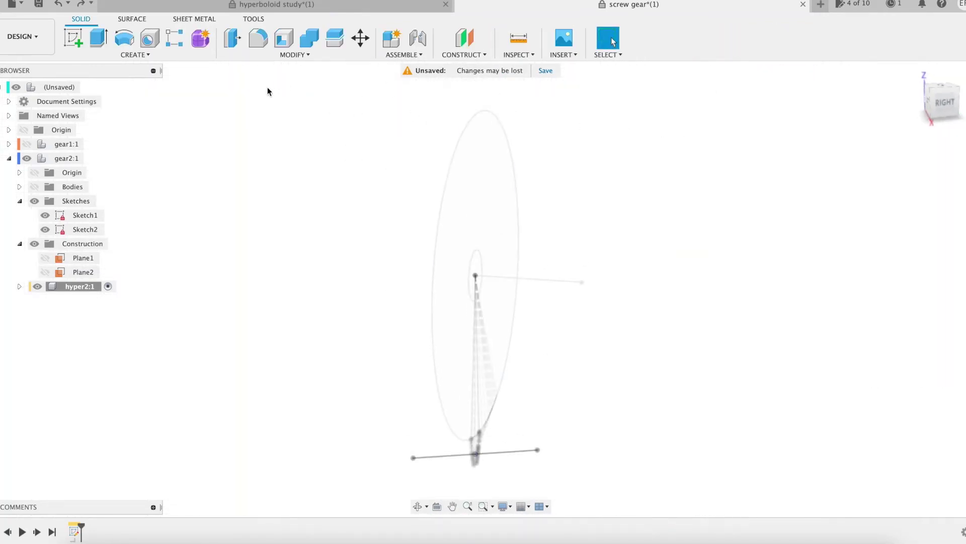
# - Start a sketch on gear2's Plane2 and project the gear circle's centre point into it
pyautogui.rightClick(444, 444)
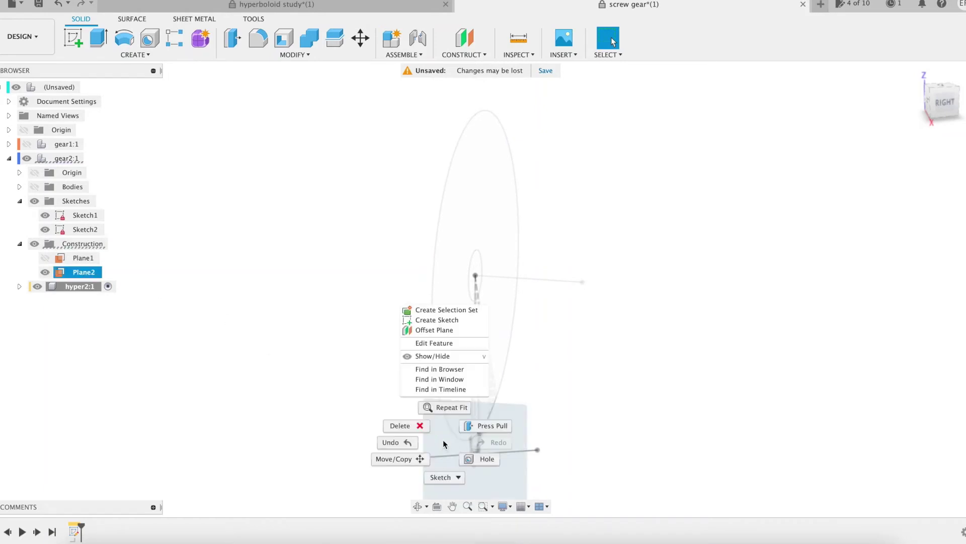
pyautogui.click(446, 321)
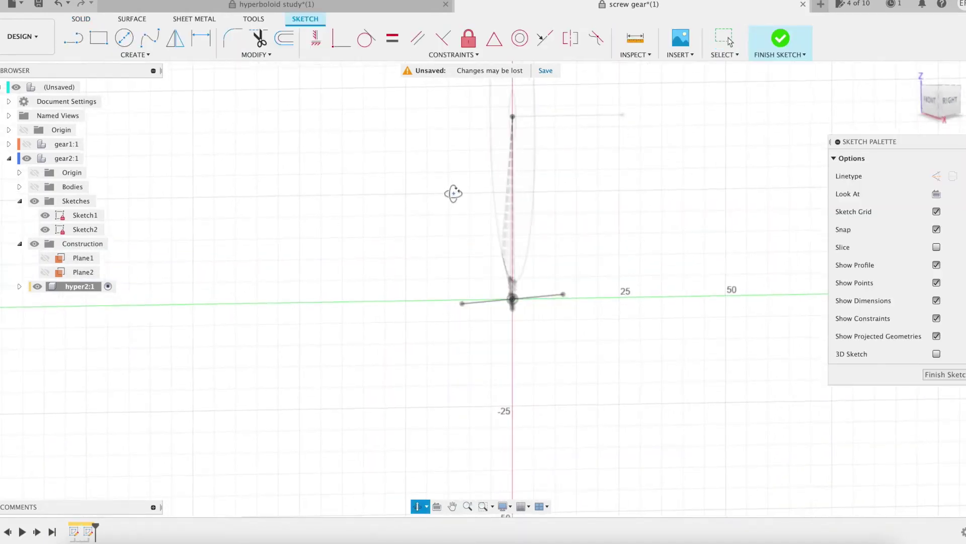
pyautogui.press('p')
pyautogui.click(512, 121)
pyautogui.click(915, 214)
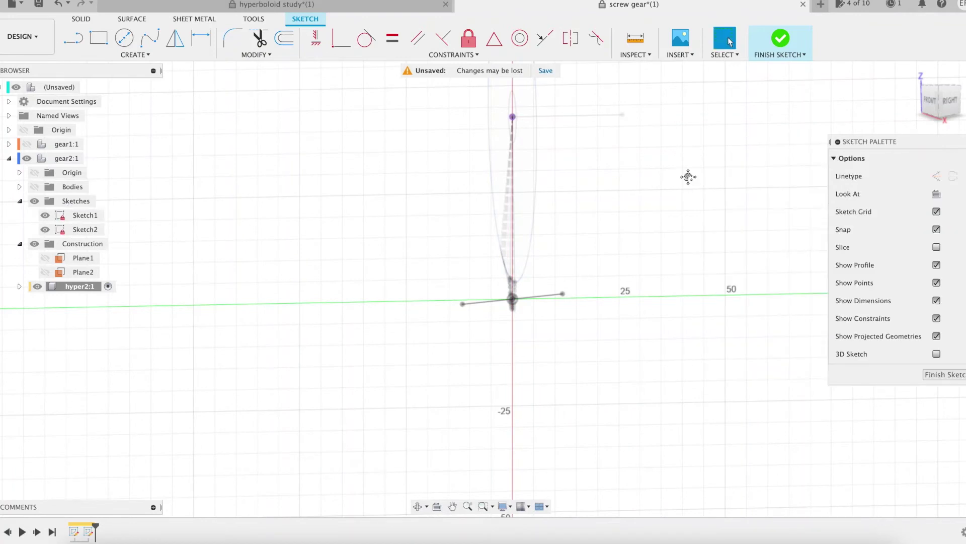
# - Draw a line of length Gthickness2 beside the projected gear centre
pyautogui.moveTo(688, 174); pyautogui.dragTo(606, 265, button='middle')
pyautogui.press('l')
pyautogui.click(302, 160)
pyautogui.write('gt')
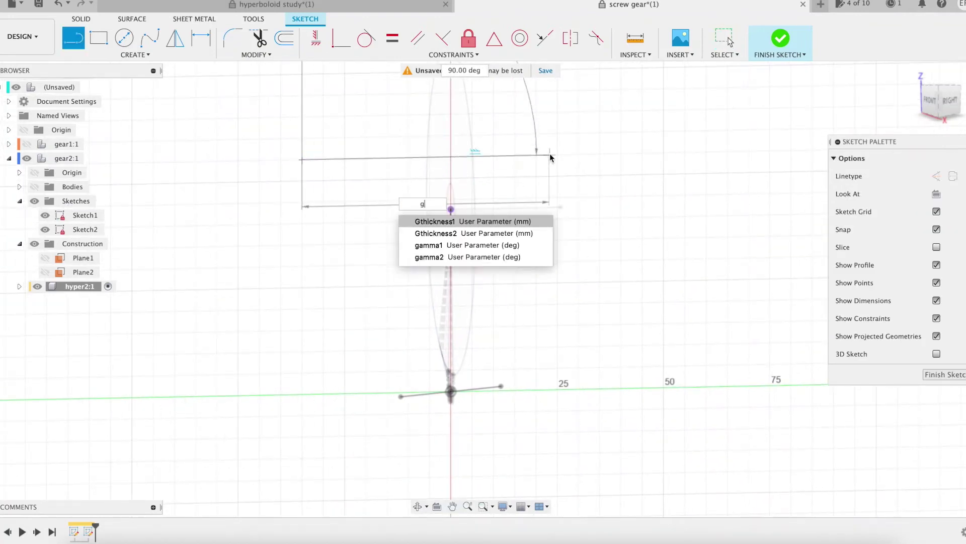
pyautogui.click(524, 233)
pyautogui.press('Return')
pyautogui.press('Escape')
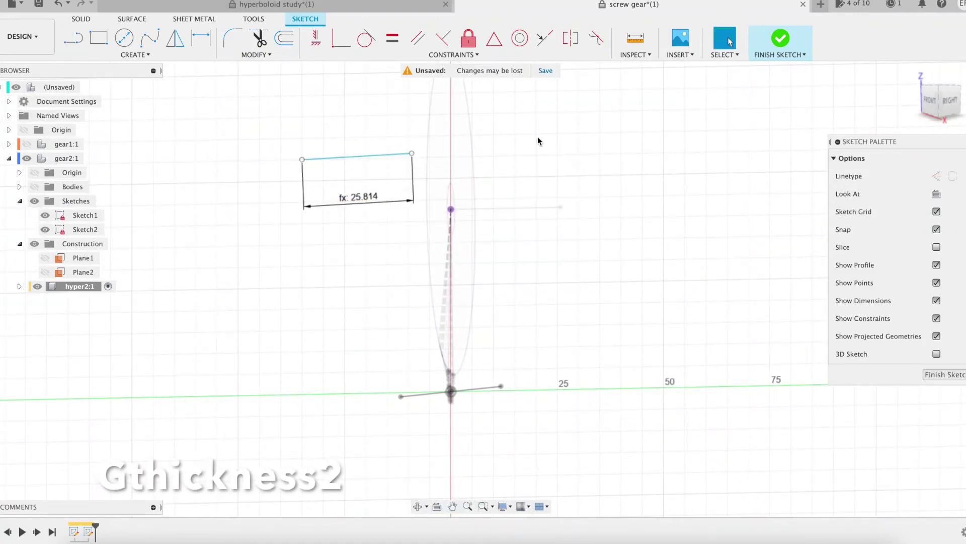
# - Constrain the Gthickness2 line horizontal with its midpoint on the projected gear centre, and finish the sketch
pyautogui.click(316, 38)
pyautogui.click(494, 39)
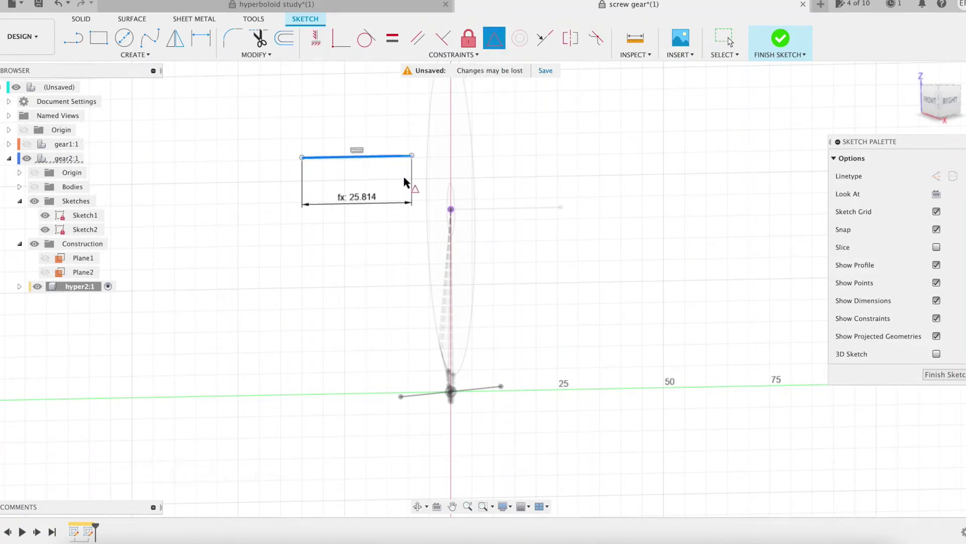
pyautogui.click(779, 40)
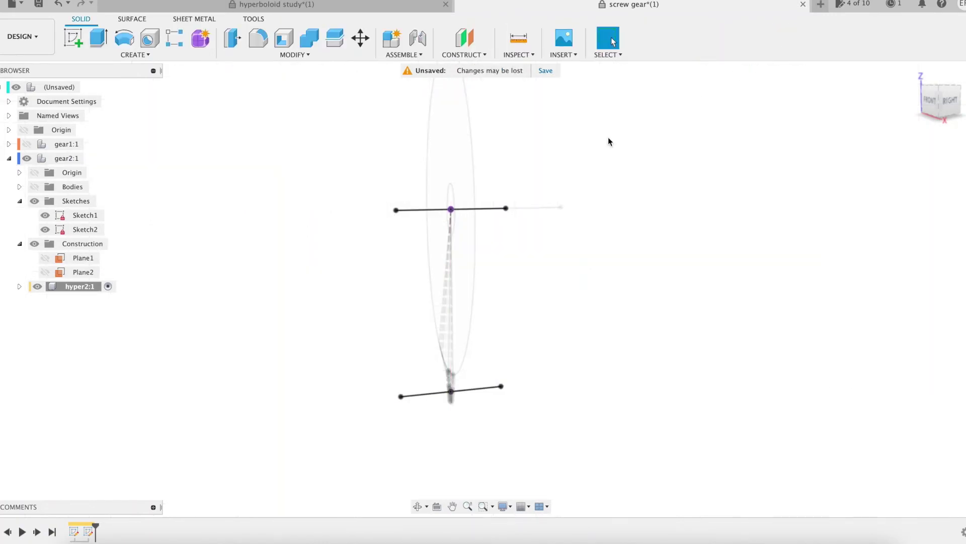
# - Create a plane along path at proportional distance 0.00 on the Gthickness2 line
pyautogui.click(468, 54)
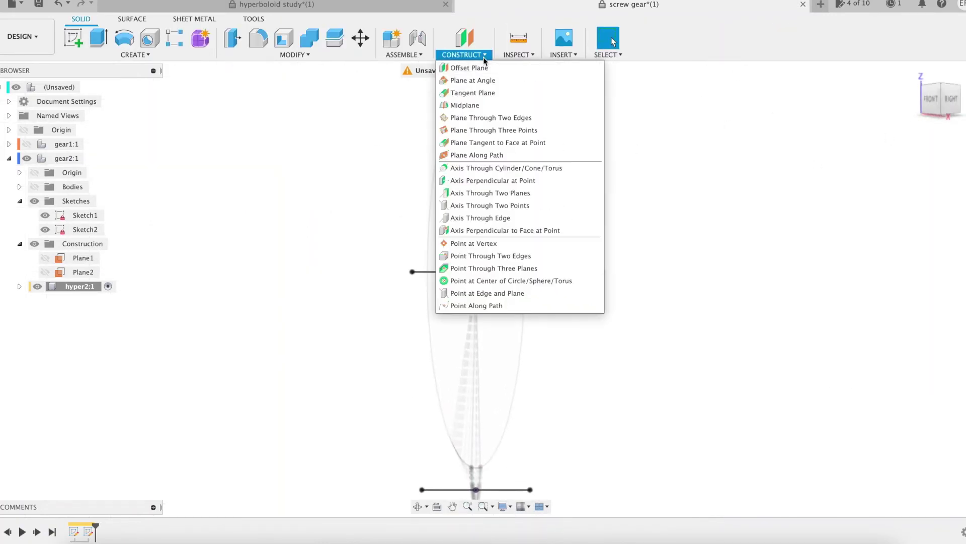
pyautogui.click(472, 155)
pyautogui.click(439, 272)
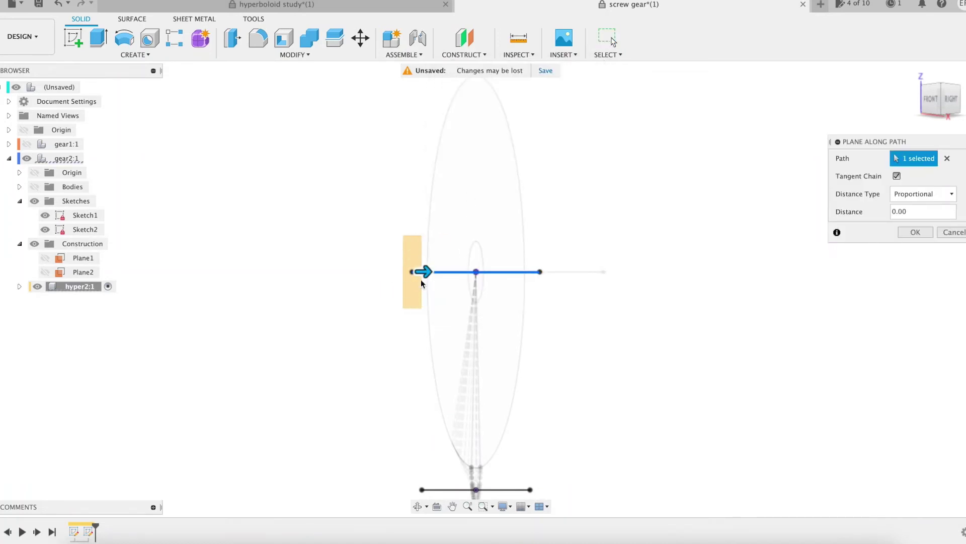
pyautogui.click(906, 232)
# - Create a second plane along path at the far end of the Gthickness2 line, with proportional distance 1.00
pyautogui.click(472, 55)
pyautogui.click(478, 155)
pyautogui.keyDown('shift'); pyautogui.moveTo(490, 241); pyautogui.dragTo(497, 273, button='middle'); pyautogui.keyUp('shift')
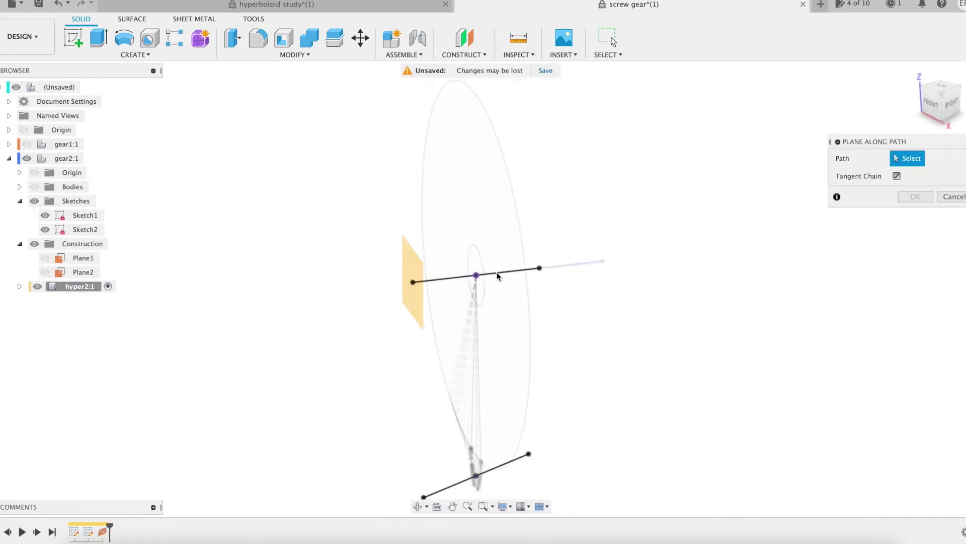
pyautogui.click(495, 274)
pyautogui.moveTo(473, 275); pyautogui.dragTo(620, 259)
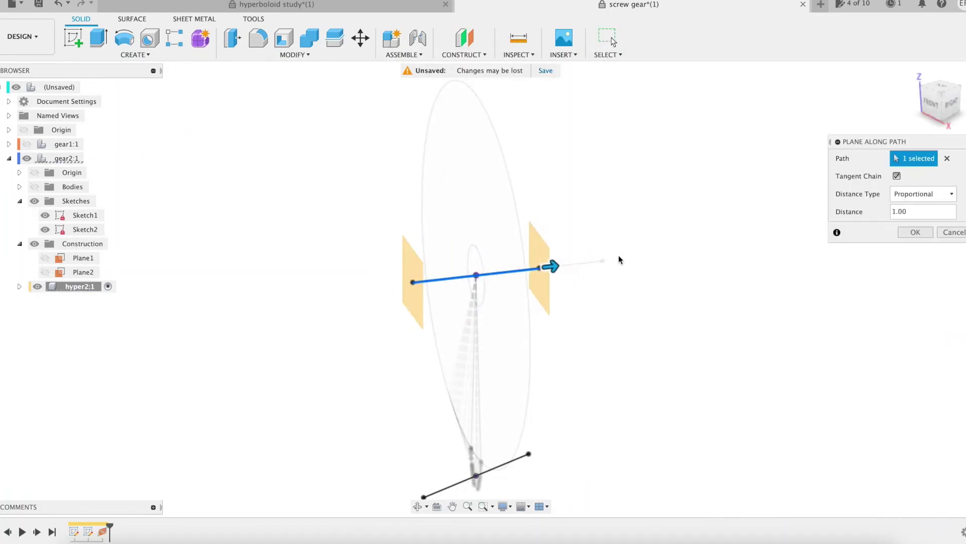
pyautogui.click(915, 232)
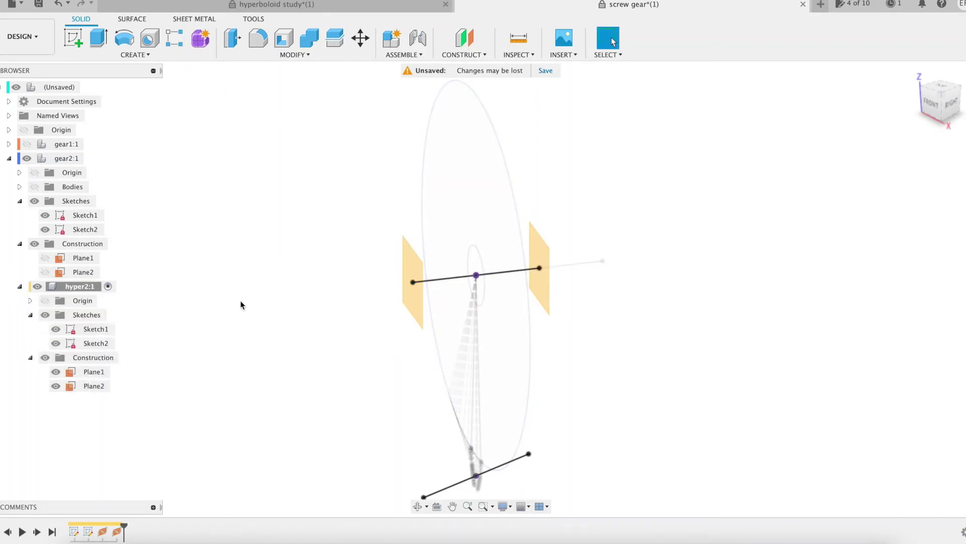
# - Sketch on the plane at the axis line's start, project the near endpoints of the axis and contact lines, and join them with a line
pyautogui.rightClick(411, 264)
pyautogui.click(416, 319)
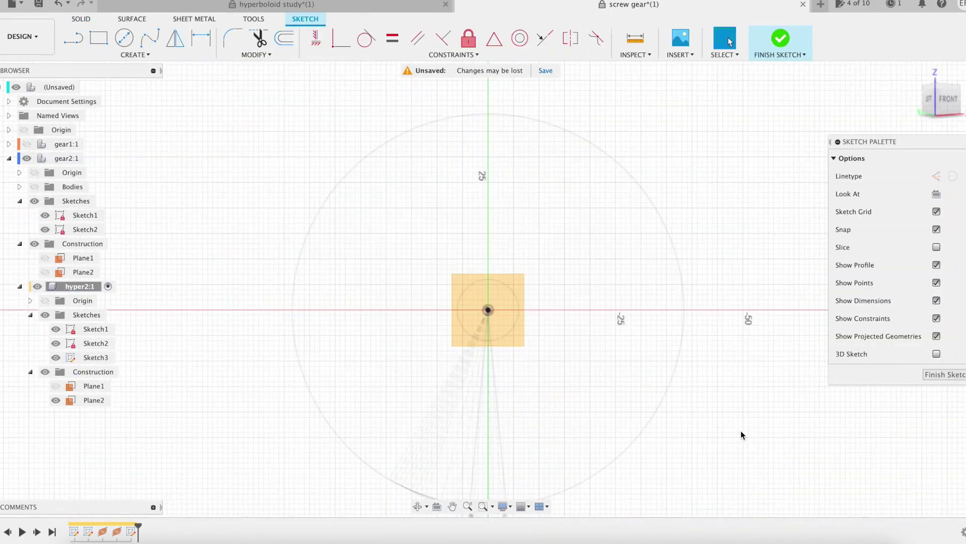
pyautogui.moveTo(740, 432)
pyautogui.mouseDown(button='middle')
pyautogui.moveTo(698, 357)
pyautogui.moveTo(686, 382)
pyautogui.mouseUp(button='middle')
pyautogui.press('p')
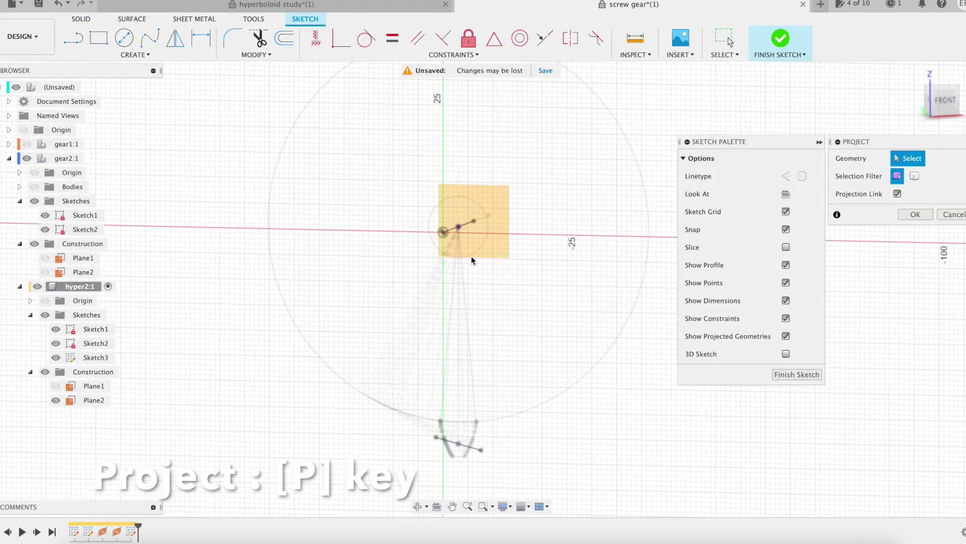
pyautogui.click(465, 245)
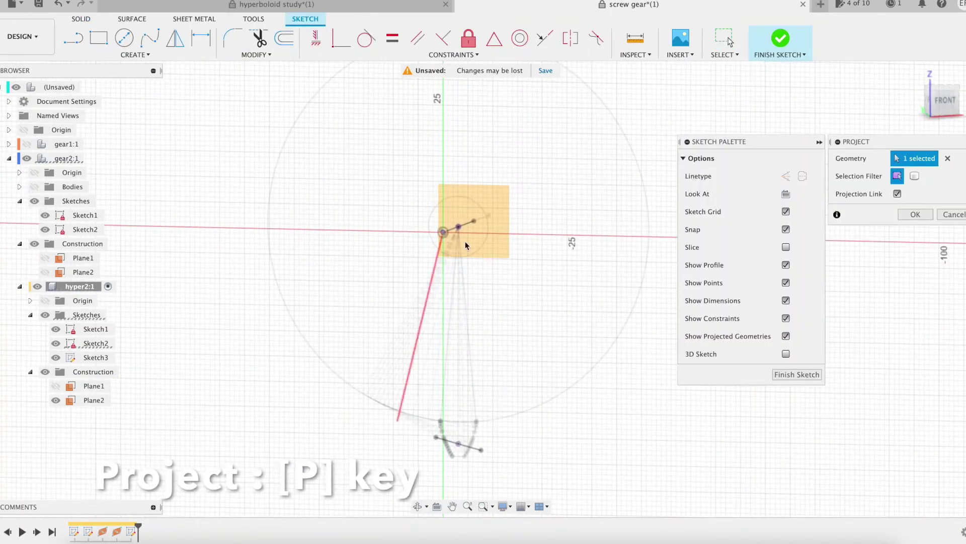
pyautogui.click(915, 214)
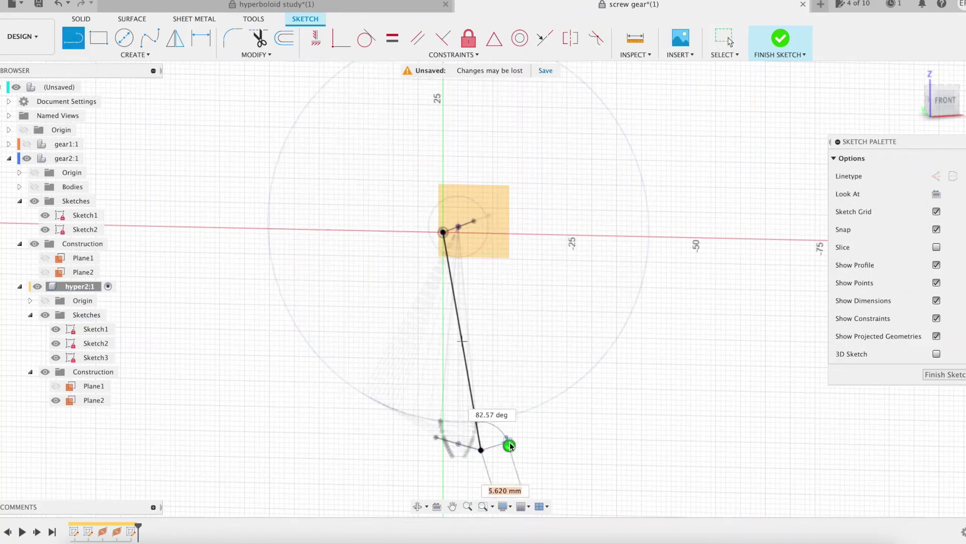
# - Draw a circle centred on the axis line's start point with diameter Rhyper2/cos(gamma2)*2
pyautogui.click(125, 41)
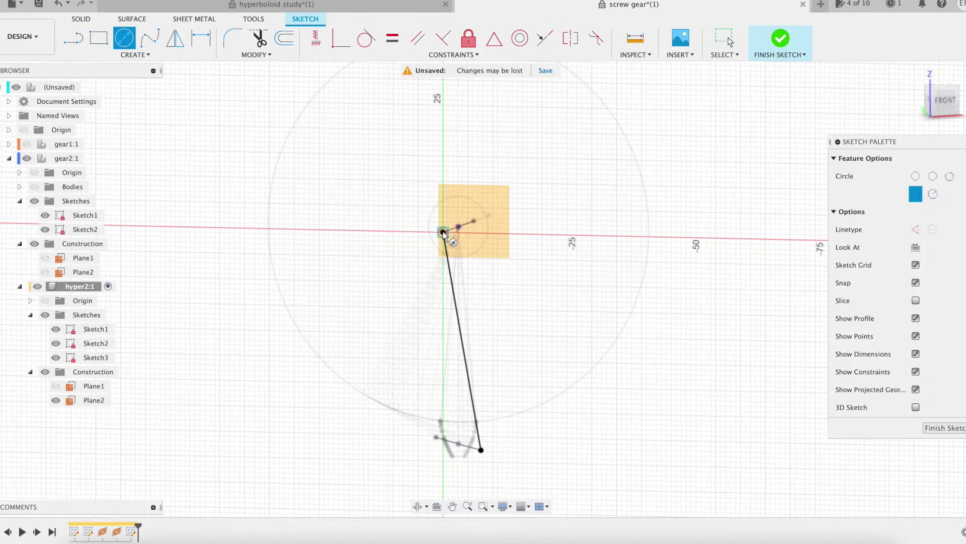
pyautogui.click(443, 232)
pyautogui.write('Rhyper2/cos(')
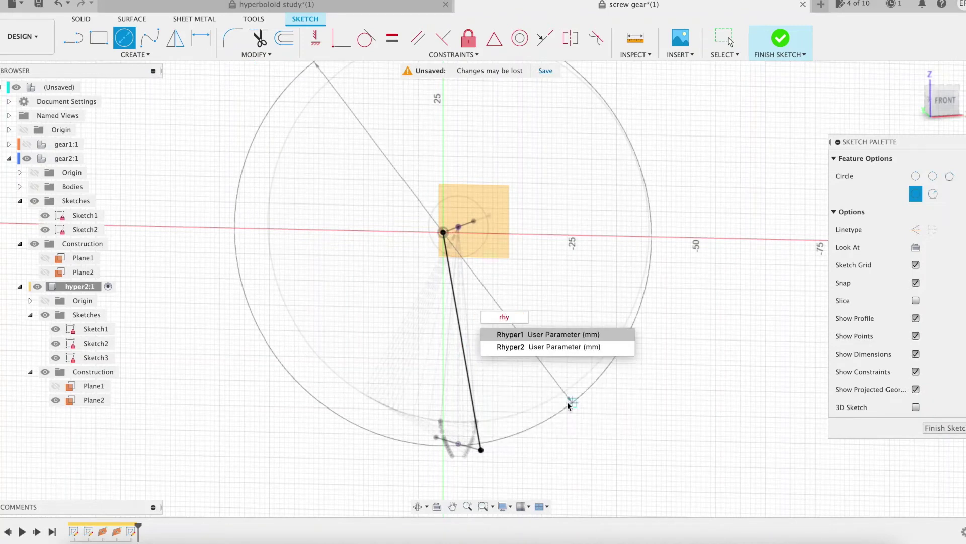
pyautogui.write('gamma2)*2')
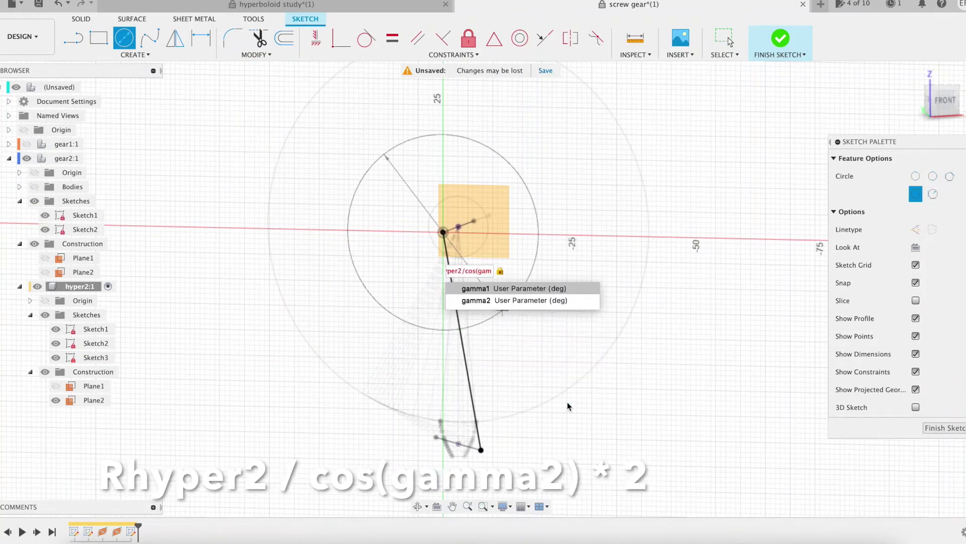
pyautogui.press('Return')
pyautogui.press('Escape')
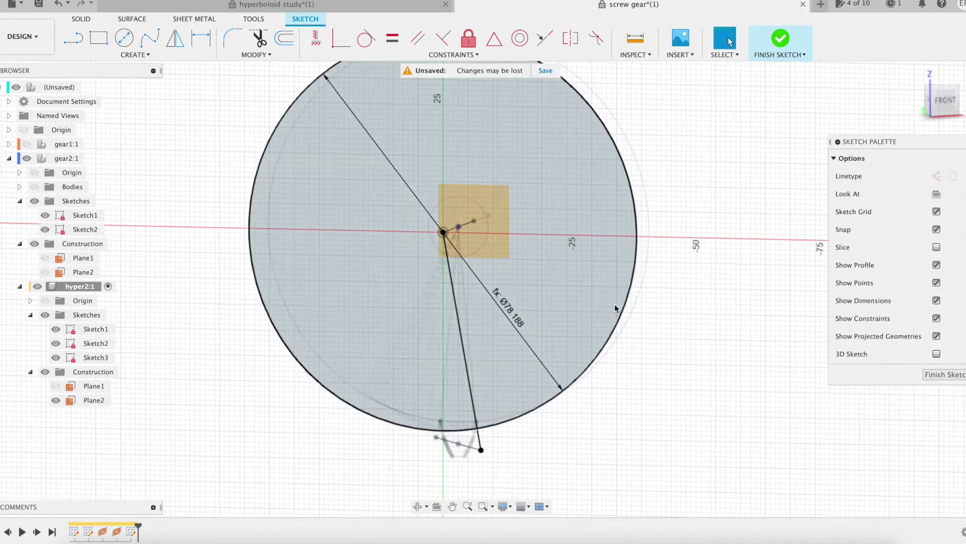
# - Convert the circle and the connecting line to construction geometry
pyautogui.click(631, 292)
pyautogui.keyDown('shift'); pyautogui.click(462, 345); pyautogui.keyUp('shift')
pyautogui.press('x')
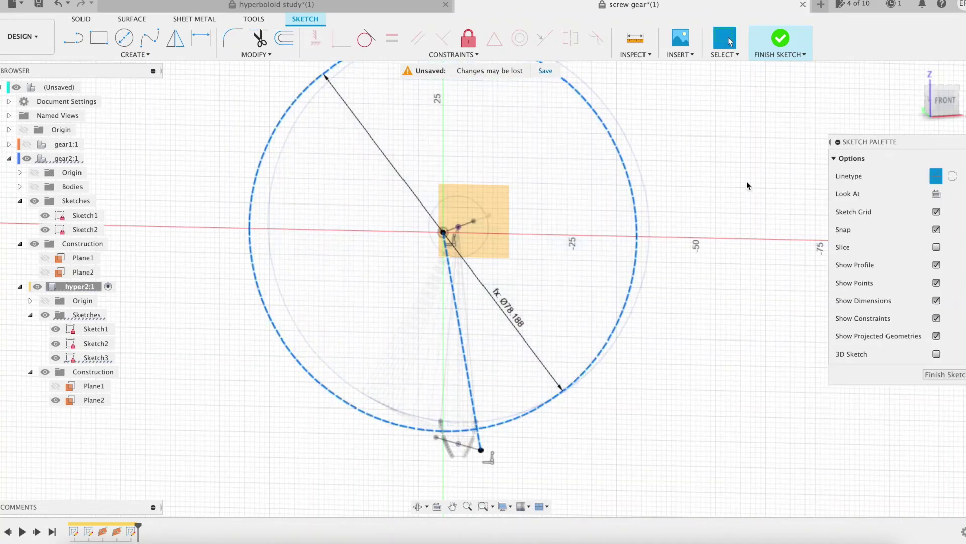
# - Place a sketch point where the construction line crosses the construction circle, and finish the sketch
pyautogui.keyDown('shift'); pyautogui.moveTo(771, 173); pyautogui.dragTo(717, 172, button='middle'); pyautogui.keyUp('shift')
pyautogui.click(159, 55)
pyautogui.click(160, 67)
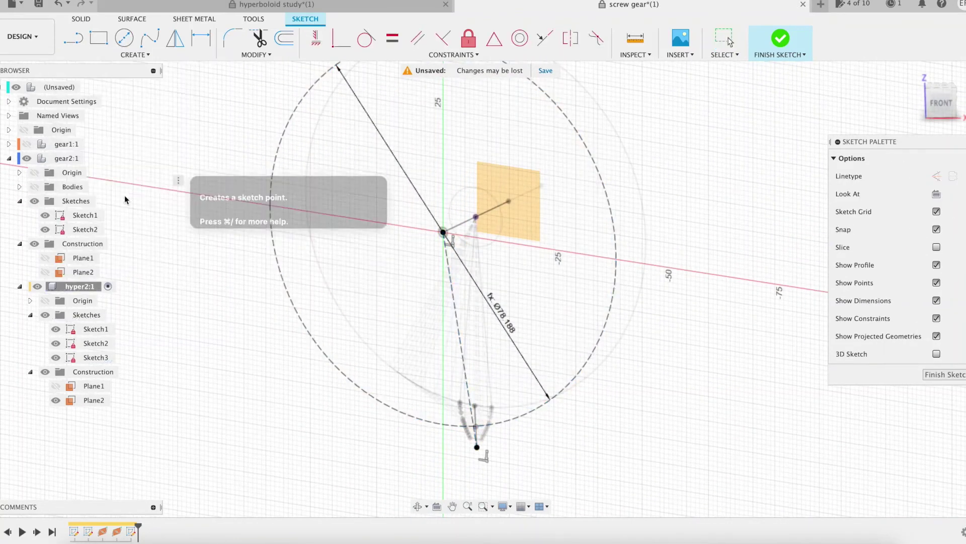
pyautogui.scroll(3, 477, 427)
pyautogui.click(781, 43)
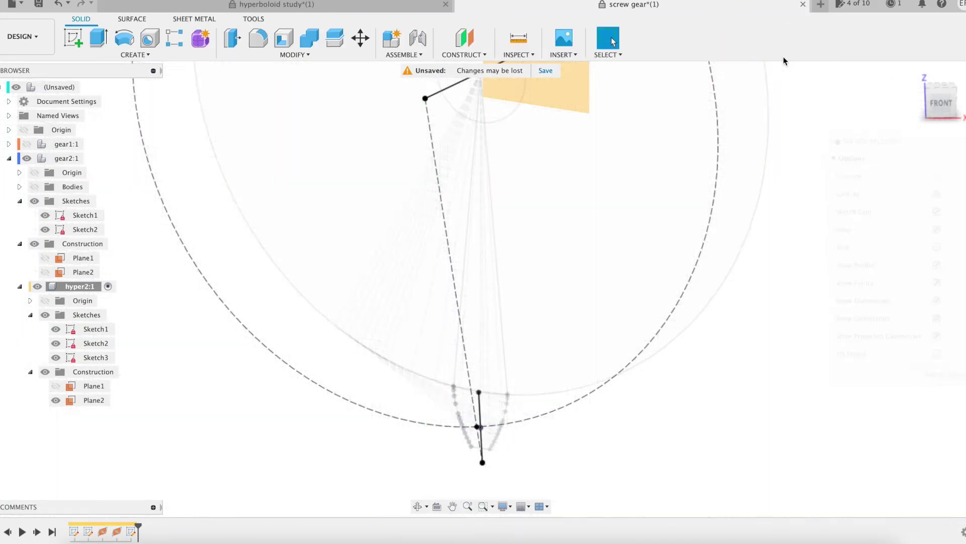
# - Start a sketch on the plane at the axis line's far end and project the far endpoints of the axis and contact lines
pyautogui.click(941, 103)
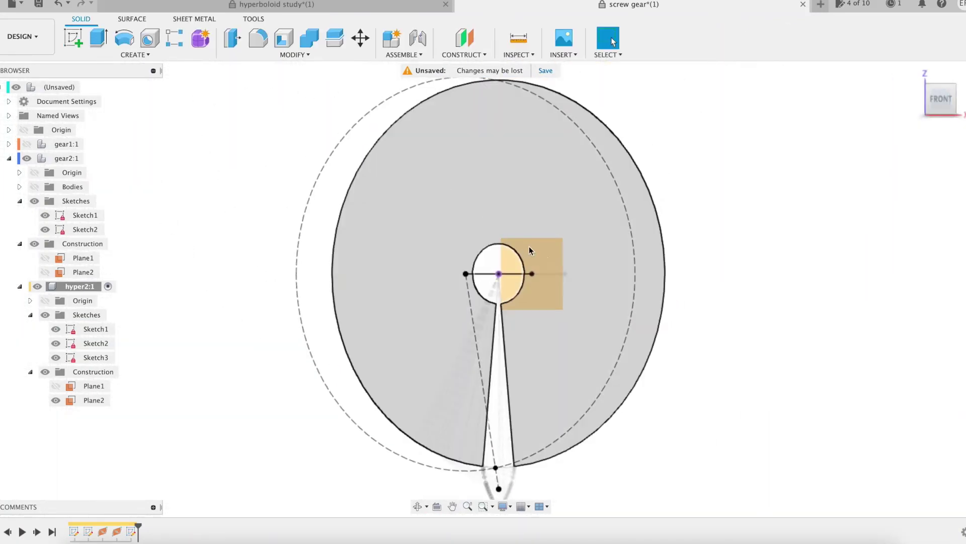
pyautogui.moveTo(705, 282)
pyautogui.keyDown('shift'); pyautogui.mouseDown(button='middle')
pyautogui.moveTo(673, 270)
pyautogui.moveTo(654, 300)
pyautogui.moveTo(582, 305)
pyautogui.mouseUp(button='middle'); pyautogui.keyUp('shift')
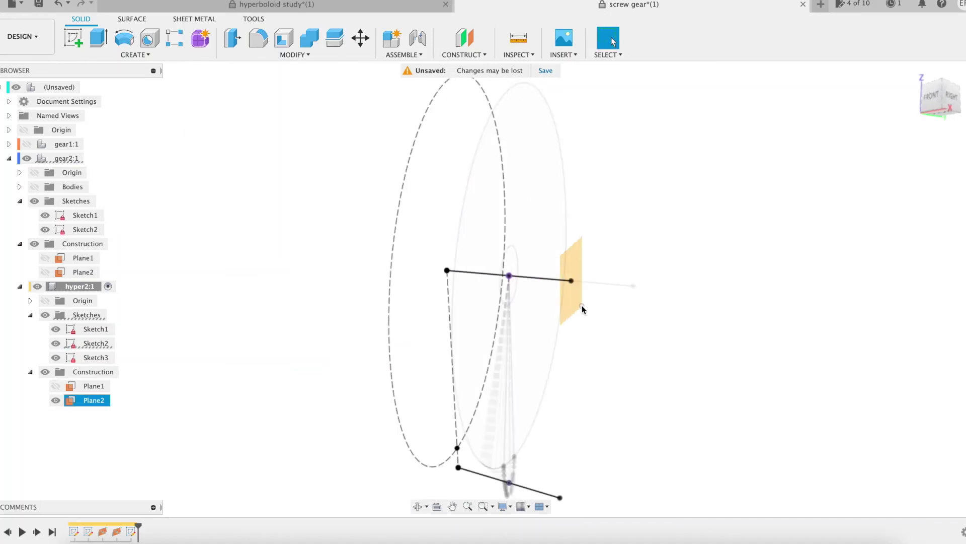
pyautogui.click(574, 299)
pyautogui.rightClick(575, 299)
pyautogui.click(575, 361)
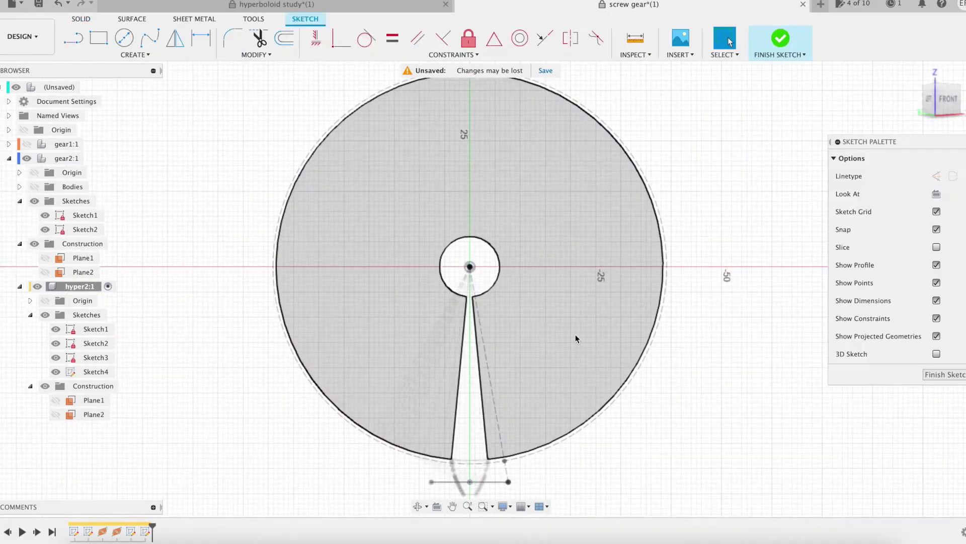
pyautogui.press('p')
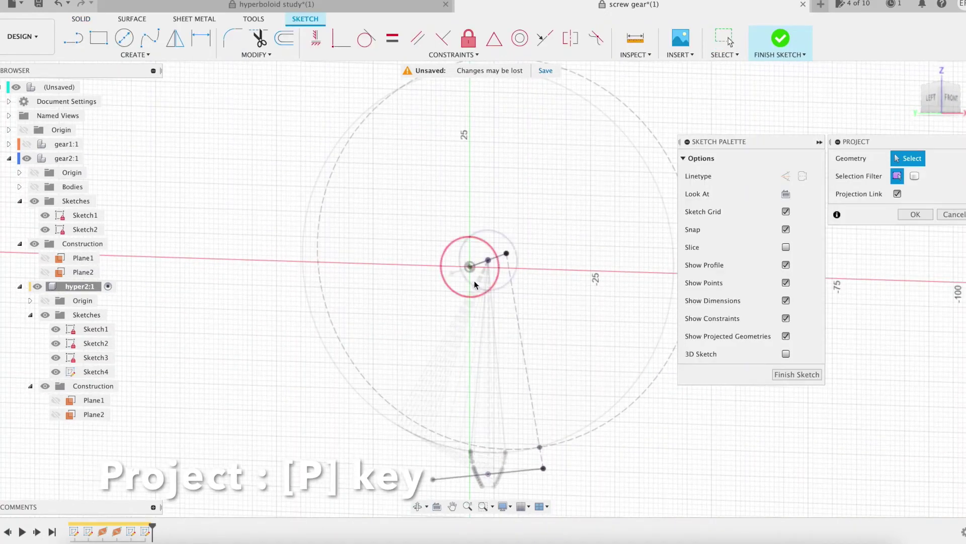
pyautogui.click(443, 382)
pyautogui.click(915, 215)
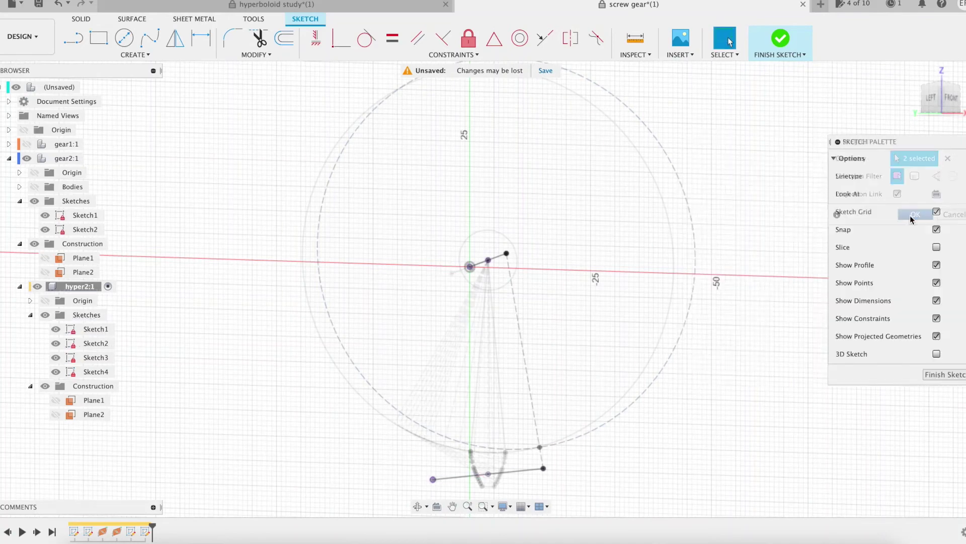
# - Draw a line connecting the projected far endpoints of the axis line and the contact line
pyautogui.moveTo(738, 384)
pyautogui.keyDown('shift'); pyautogui.mouseDown(button='middle')
pyautogui.moveTo(690, 364)
pyautogui.moveTo(667, 369)
pyautogui.mouseUp(button='middle'); pyautogui.keyUp('shift')
pyautogui.press('l')
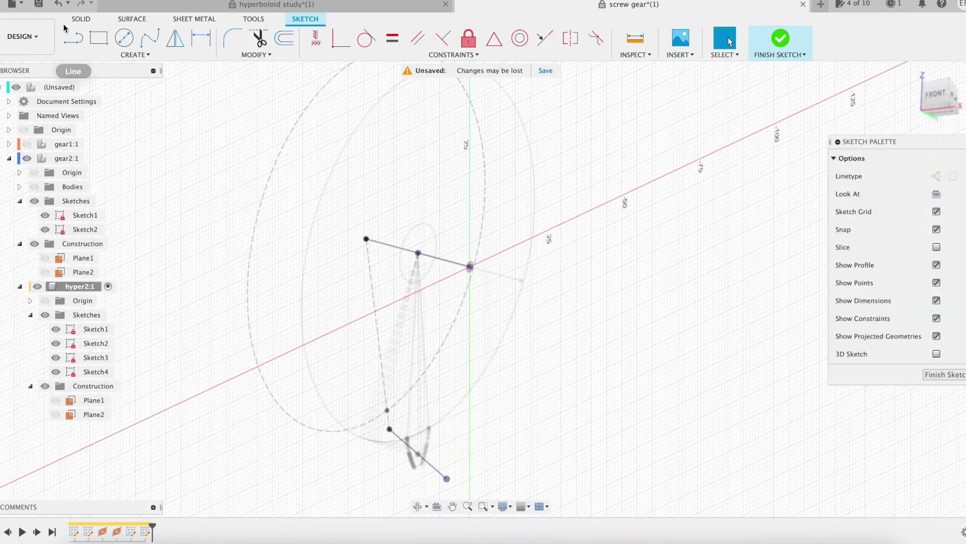
pyautogui.click(470, 266)
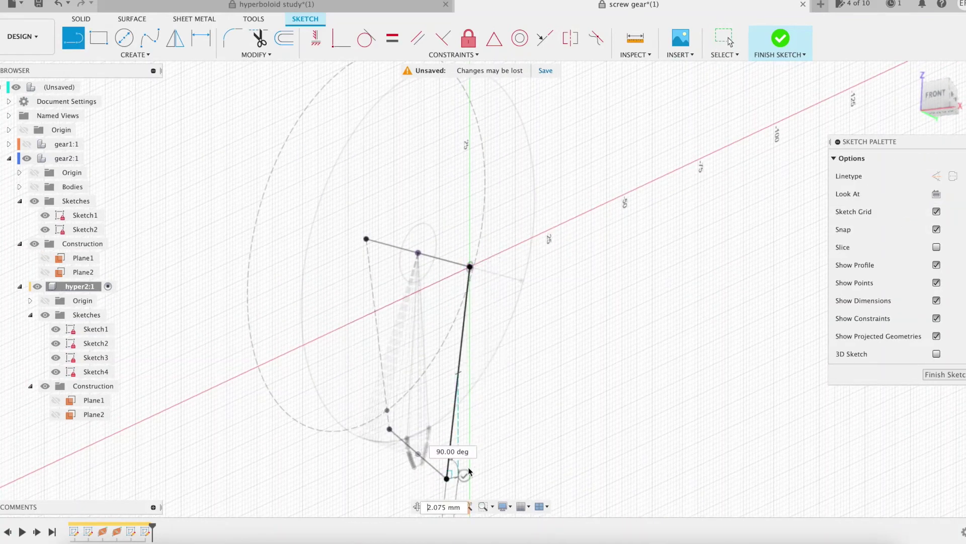
# - Draw a circle centred on the axis line's far endpoint with diameter Rhyper2/cos(gamma2)*2
pyautogui.keyDown('shift'); pyautogui.moveTo(620, 390); pyautogui.dragTo(610, 352, button='middle'); pyautogui.keyUp('shift')
pyautogui.click(124, 38)
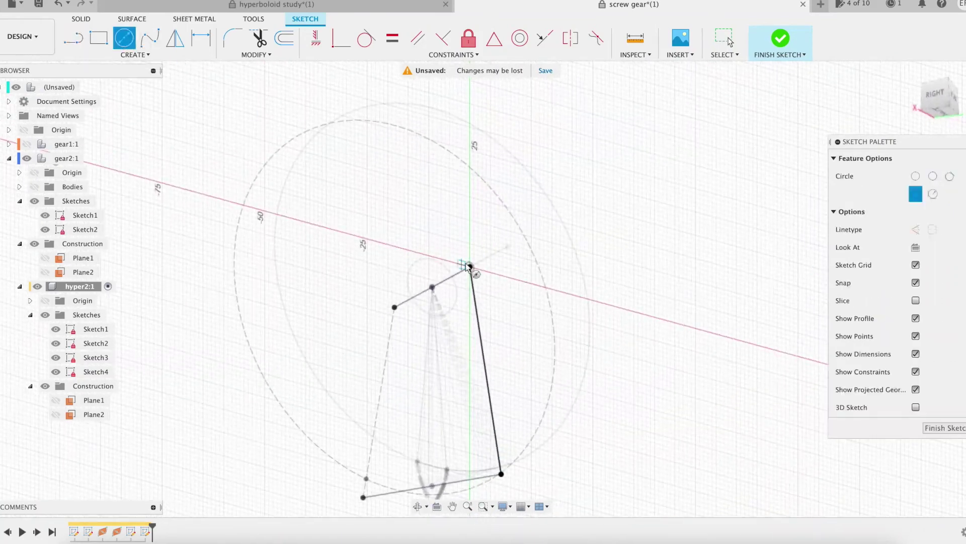
pyautogui.click(469, 266)
pyautogui.write('rhyper2/cos(gam')
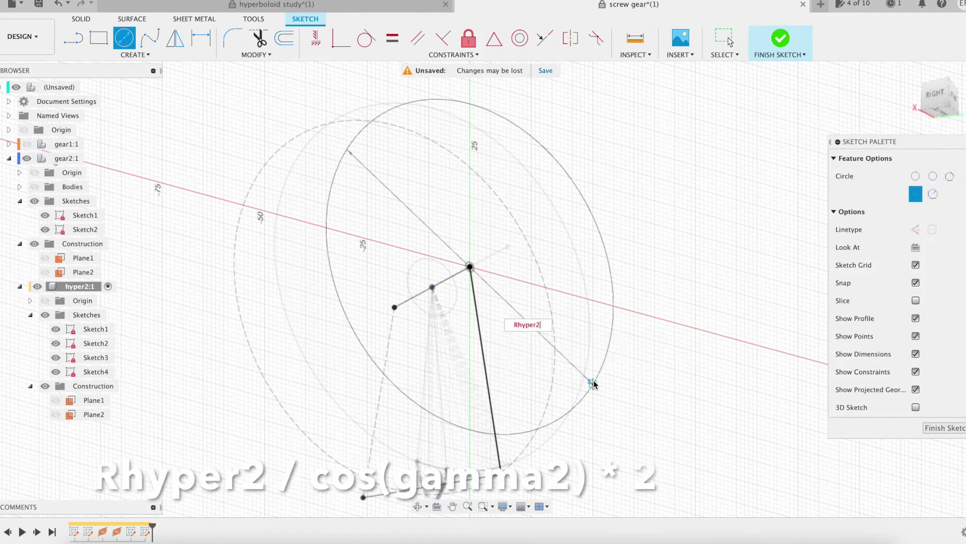
pyautogui.write('ma2)*2')
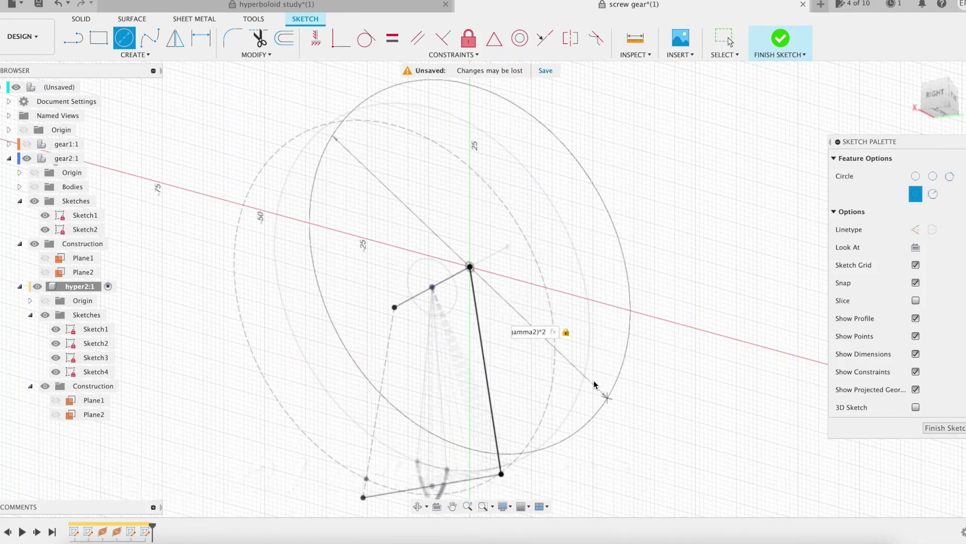
pyautogui.press('Return')
pyautogui.press('Escape')
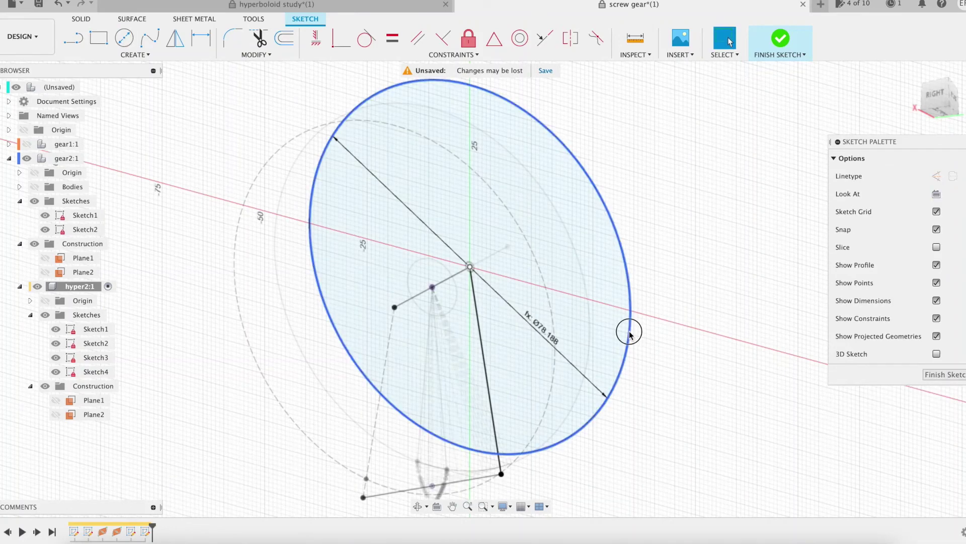
# - Convert the far-end circle and its connecting line to construction geometry
pyautogui.click(630, 330)
pyautogui.keyDown('shift'); pyautogui.click(469, 270); pyautogui.keyUp('shift')
pyautogui.press('x')
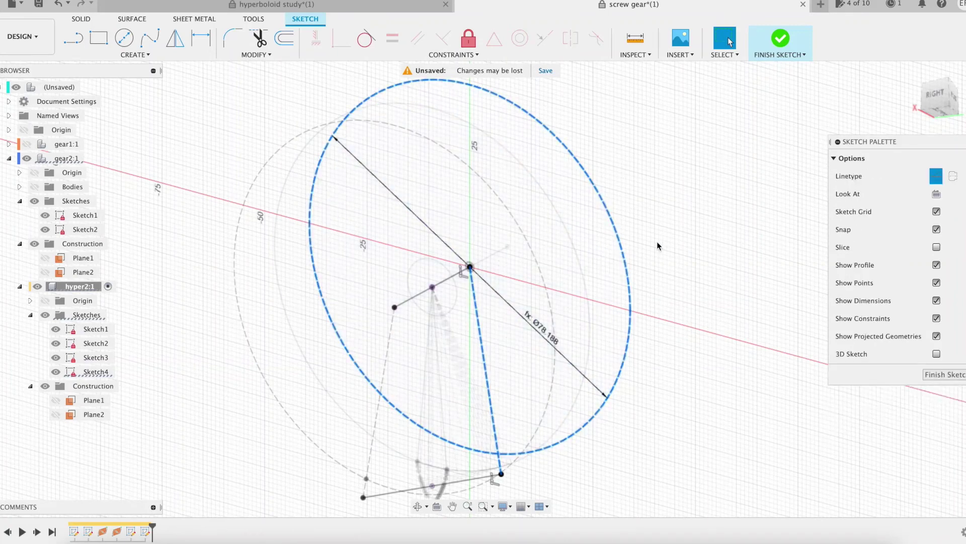
# - Place a sketch point where the far-end construction line crosses its construction circle, and finish the sketch
pyautogui.click(149, 55)
pyautogui.click(111, 180)
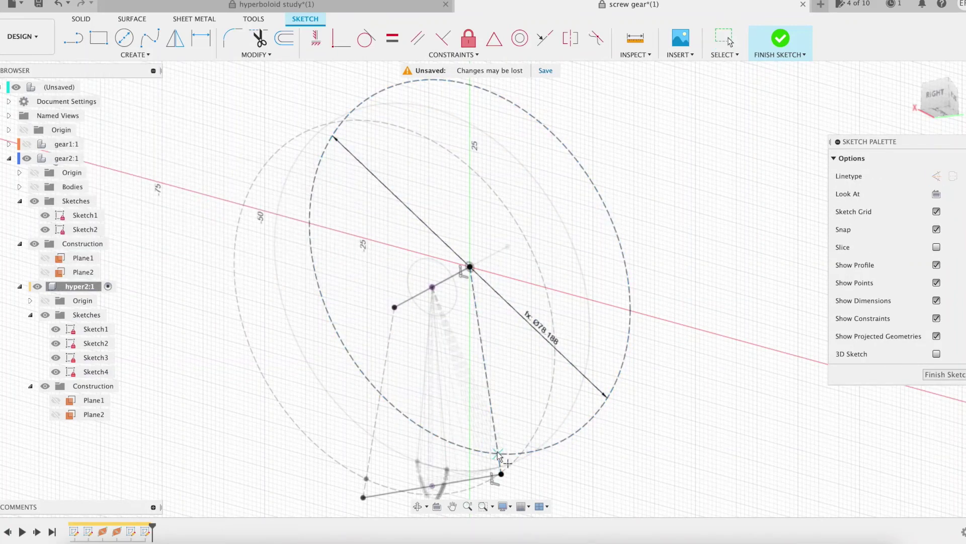
pyautogui.click(781, 38)
# - Start a new sketch in hyper2 on the front (XZ) origin plane
pyautogui.moveTo(671, 140)
pyautogui.keyDown('shift'); pyautogui.mouseDown(button='middle')
pyautogui.moveTo(715, 147)
pyautogui.moveTo(639, 143)
pyautogui.moveTo(725, 168)
pyautogui.moveTo(877, 132)
pyautogui.moveTo(729, 291)
pyautogui.moveTo(412, 83)
pyautogui.mouseUp(button='middle'); pyautogui.keyUp('shift')
pyautogui.click(74, 40)
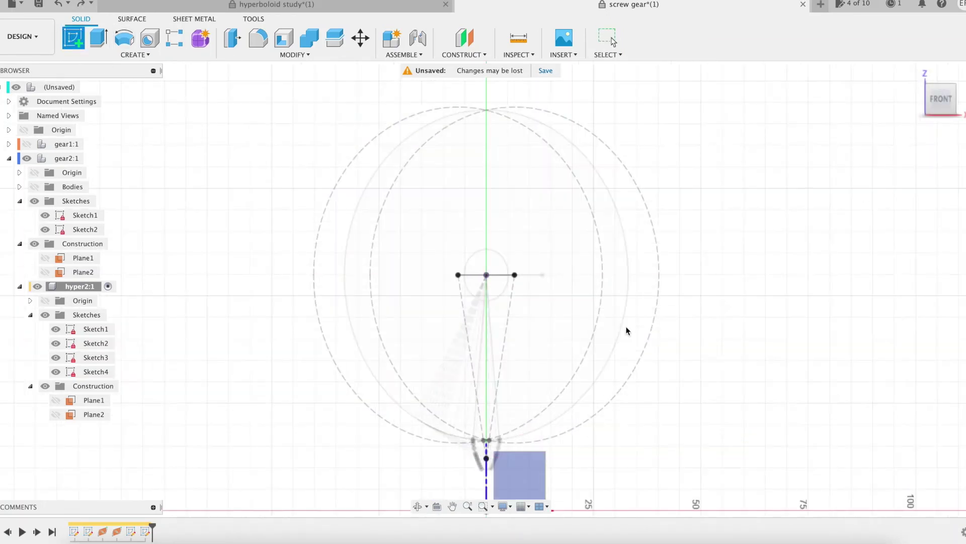
pyautogui.keyDown('shift'); pyautogui.moveTo(682, 345); pyautogui.dragTo(612, 359, button='middle'); pyautogui.keyUp('shift')
pyautogui.click(526, 459)
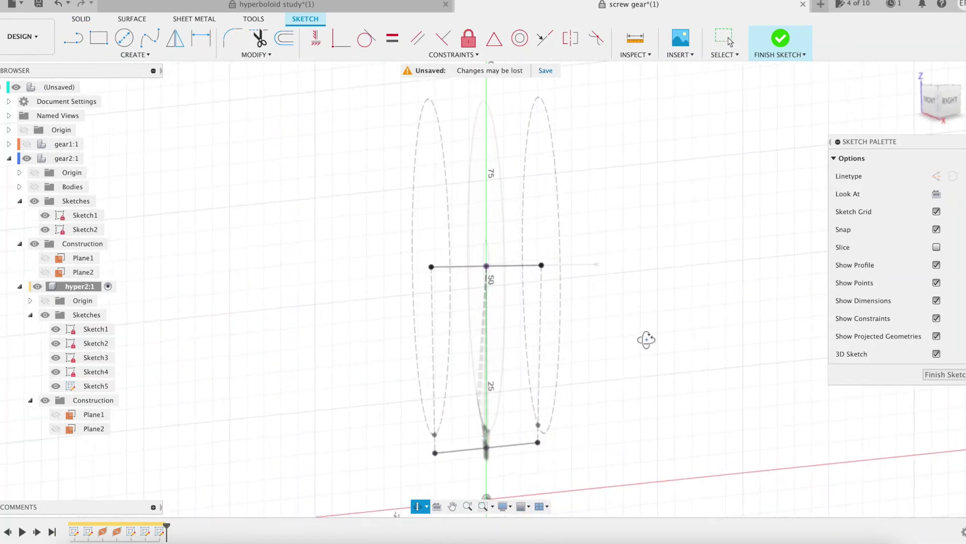
pyautogui.click(134, 54)
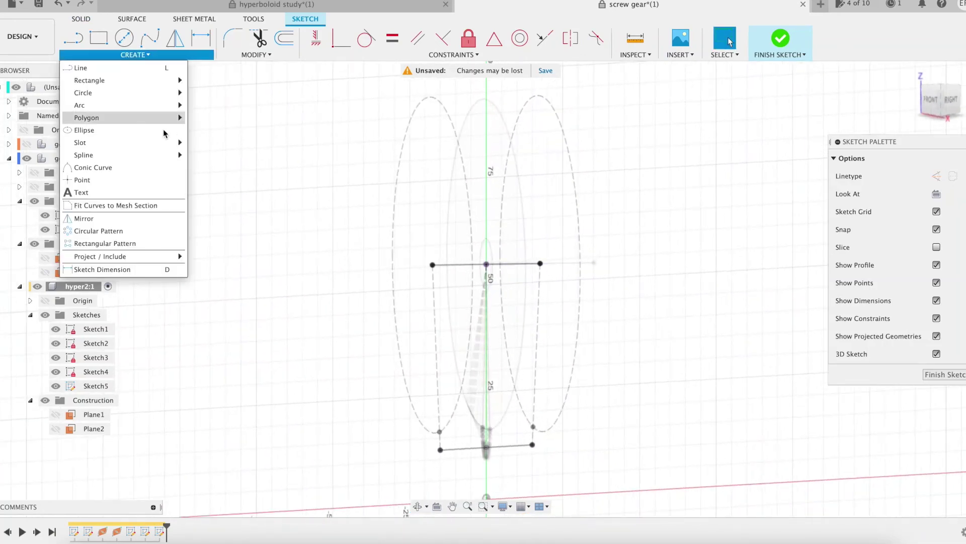
# - Draw a line joining the sketch points on the two dashed end circles, and finish the sketch
pyautogui.click(440, 432)
pyautogui.click(533, 427)
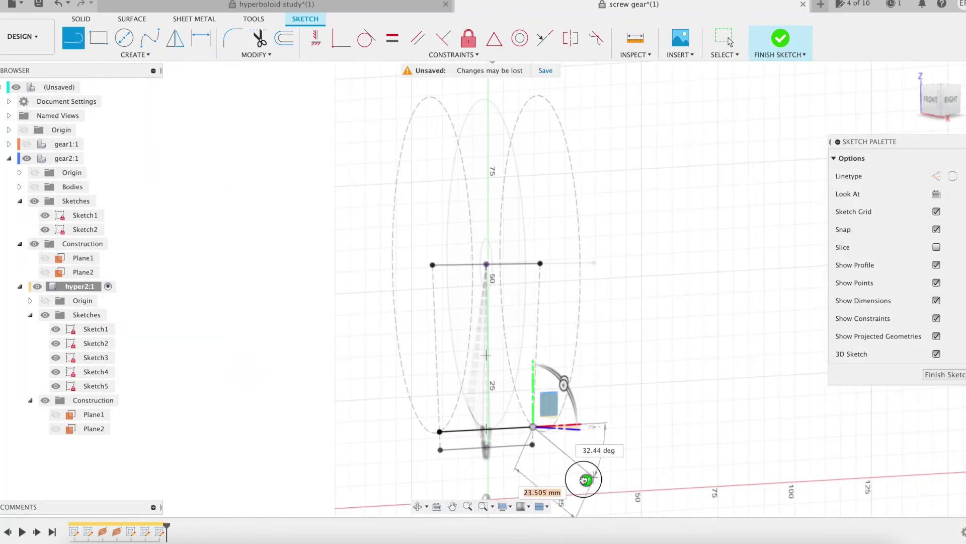
pyautogui.keyDown('shift'); pyautogui.moveTo(660, 265); pyautogui.dragTo(695, 212, button='middle'); pyautogui.keyUp('shift')
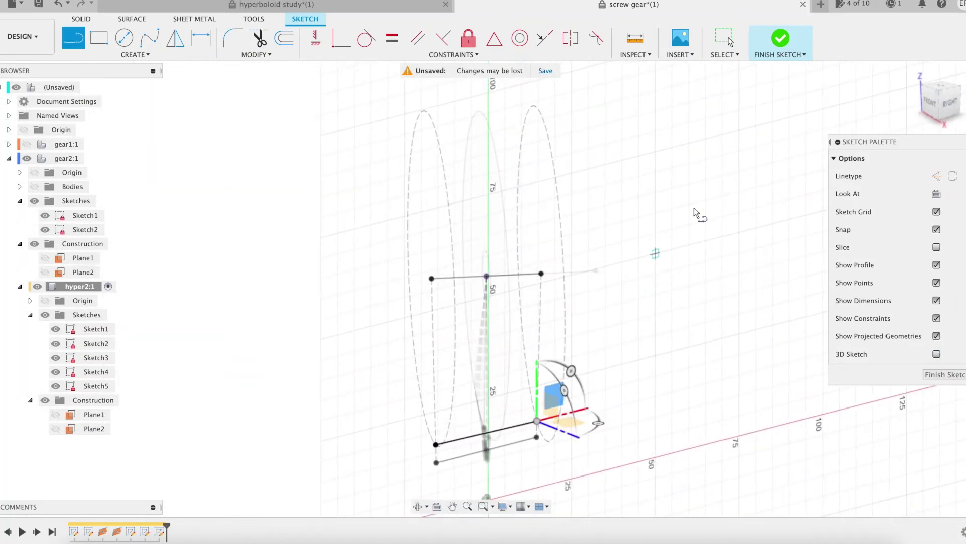
pyautogui.click(781, 40)
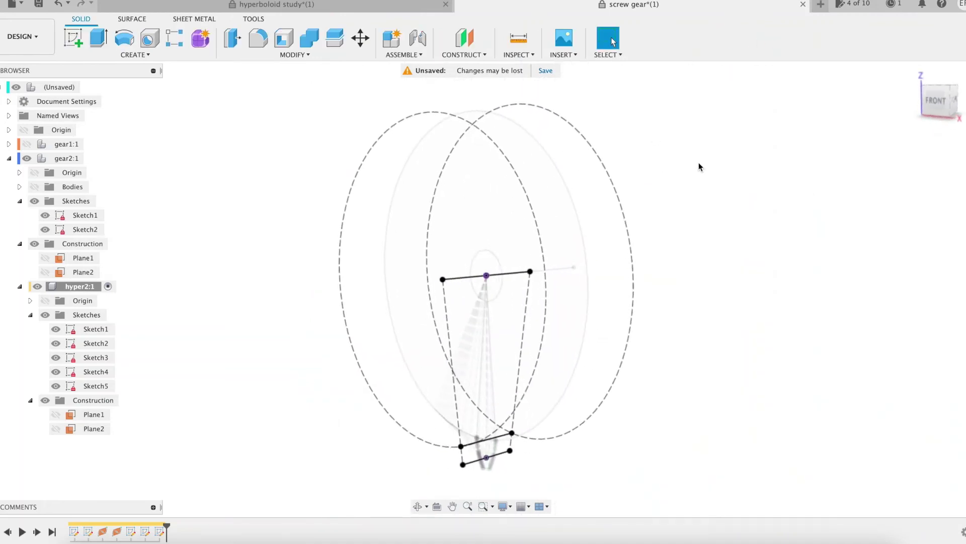
# - Sweep the new slanted line as a surface around gear2's large middle circle, single path with perpendicular orientation, as a new body
pyautogui.click(132, 19)
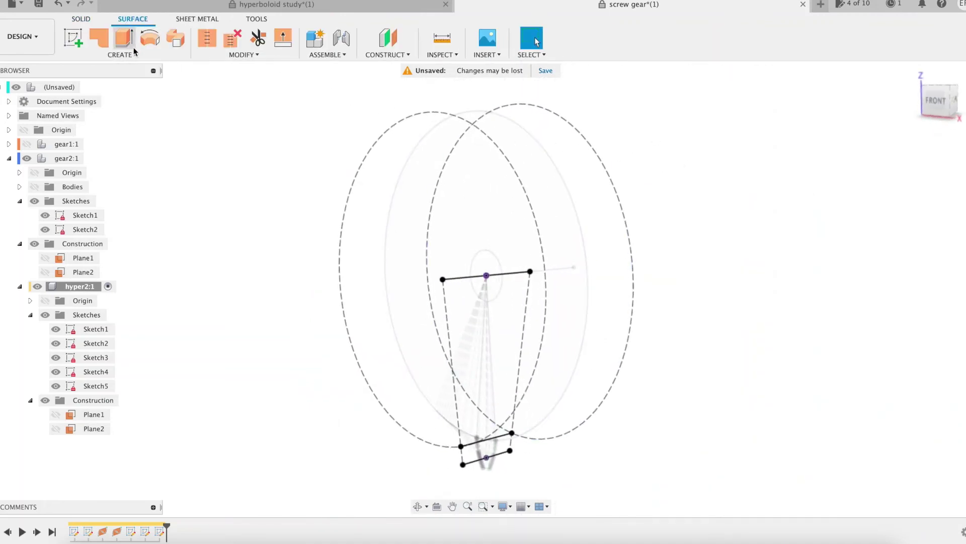
pyautogui.click(121, 54)
pyautogui.click(81, 130)
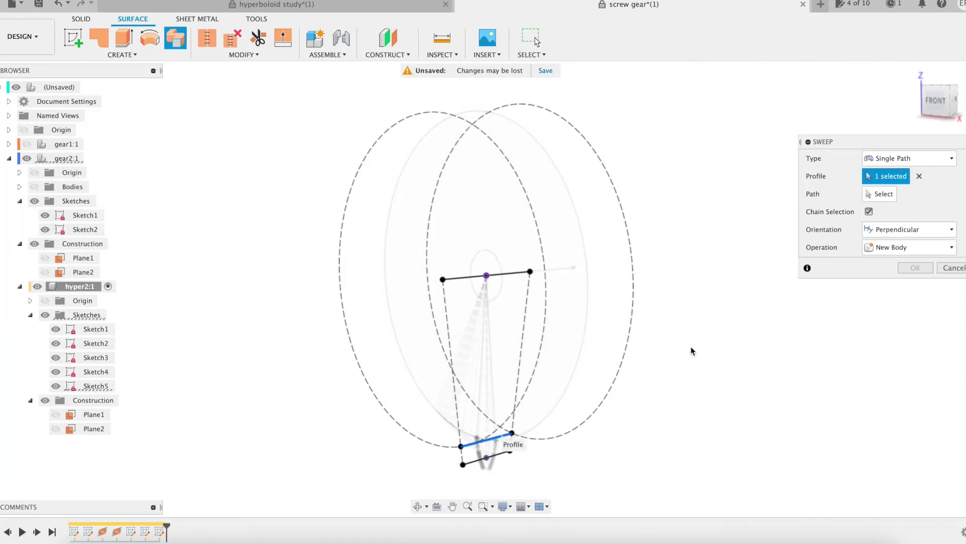
pyautogui.keyDown('shift'); pyautogui.moveTo(706, 347); pyautogui.dragTo(725, 358, button='middle'); pyautogui.keyUp('shift')
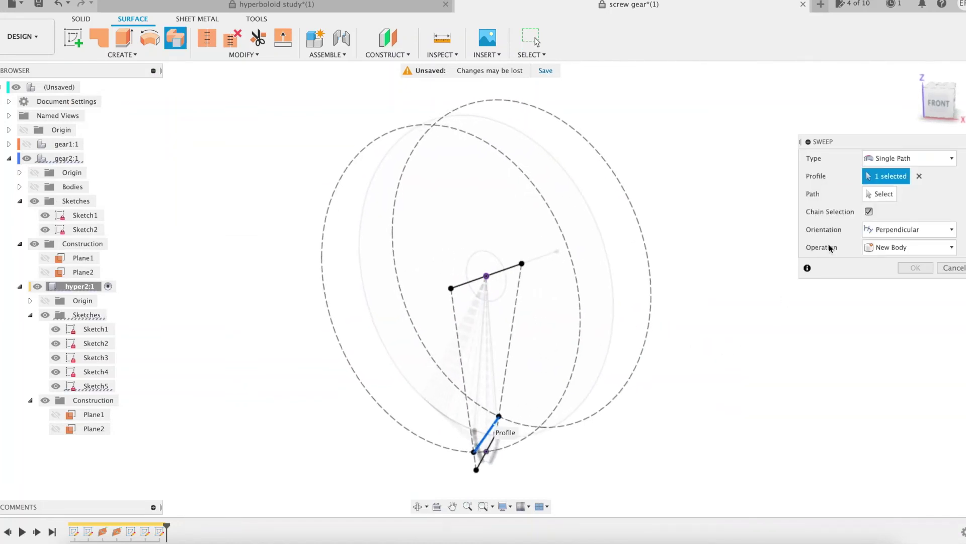
pyautogui.click(624, 280)
pyautogui.click(915, 339)
# - Patch both open circular ends of the swept hyperboloid surface as new bodies
pyautogui.keyDown('shift'); pyautogui.moveTo(837, 349); pyautogui.dragTo(838, 332, button='middle'); pyautogui.keyUp('shift')
pyautogui.click(99, 38)
pyautogui.click(324, 315)
pyautogui.click(581, 270)
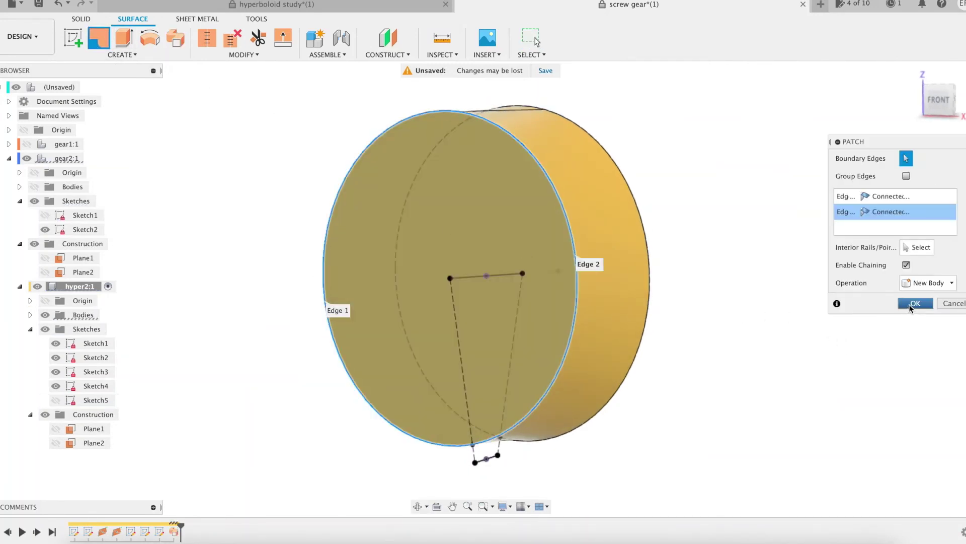
pyautogui.click(912, 304)
pyautogui.keyDown('shift'); pyautogui.moveTo(768, 292); pyautogui.dragTo(706, 287, button='middle'); pyautogui.keyUp('shift')
pyautogui.click(98, 38)
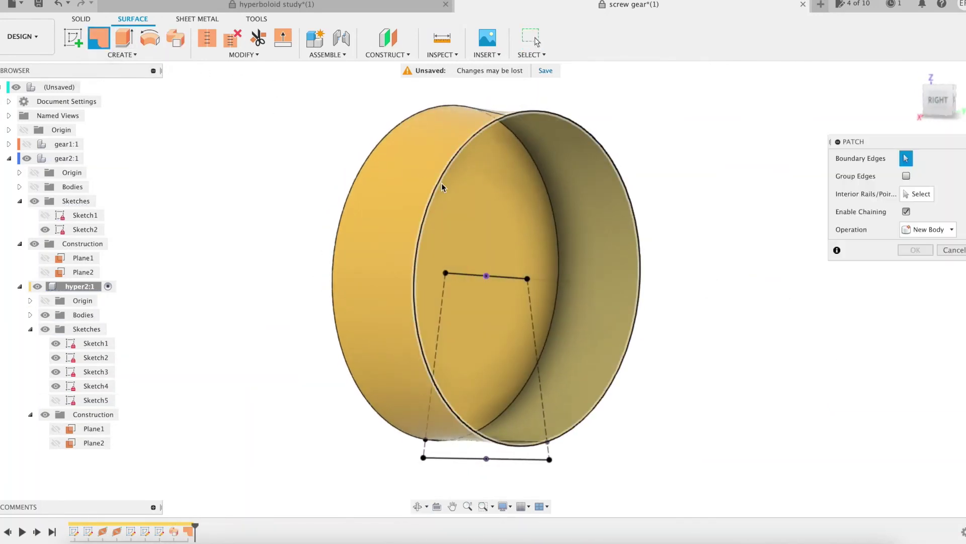
pyautogui.click(442, 182)
pyautogui.click(910, 304)
# - Reverse the normal of the front end patch so it faces outward like the rest of the surface
pyautogui.keyDown('shift'); pyautogui.moveTo(775, 266); pyautogui.dragTo(835, 259, button='middle'); pyautogui.keyUp('shift')
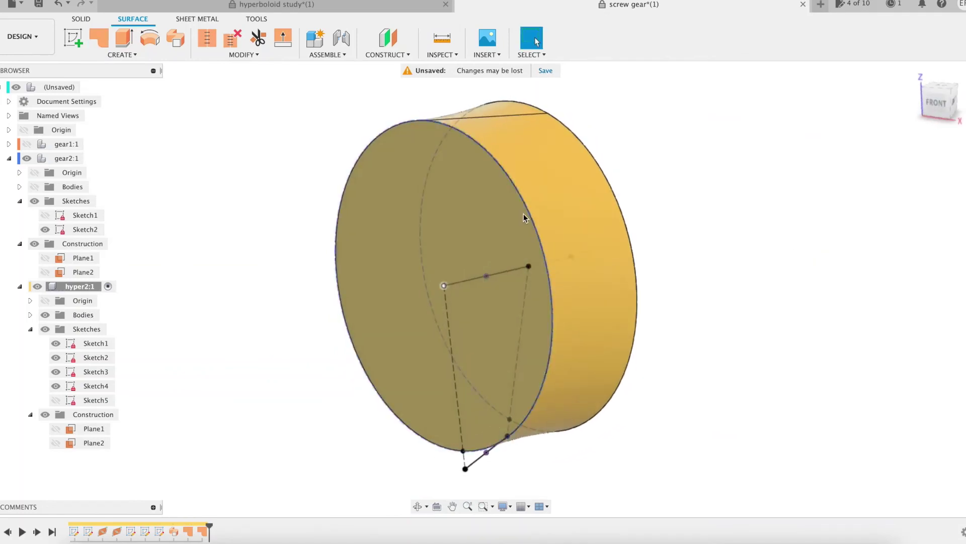
pyautogui.click(523, 218)
pyautogui.click(250, 54)
pyautogui.click(239, 167)
pyautogui.scroll(-2, 303, 160)
pyautogui.click(905, 176)
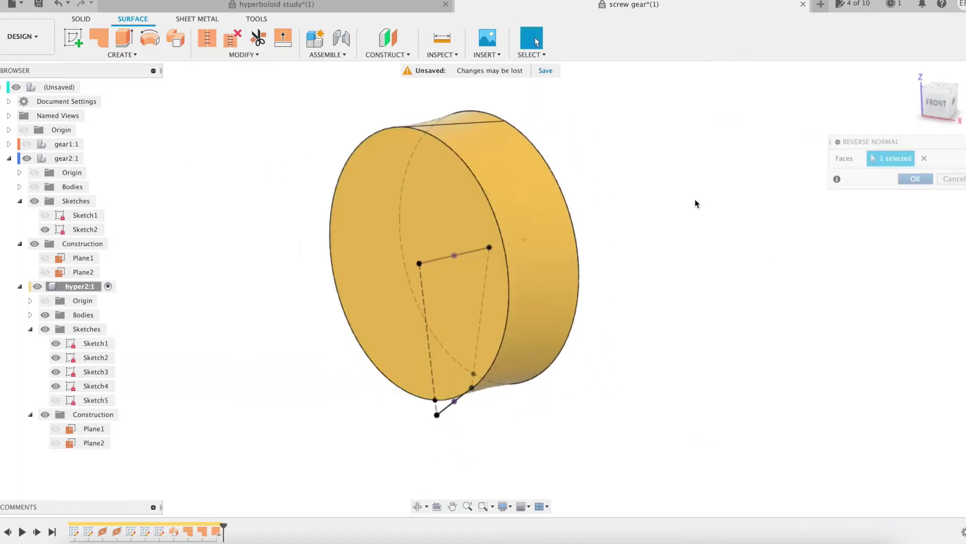
# - Stitch the swept surface and both end patches into one new body with 0.01 mm tolerance
pyautogui.click(207, 38)
pyautogui.moveTo(272, 94); pyautogui.dragTo(654, 450)
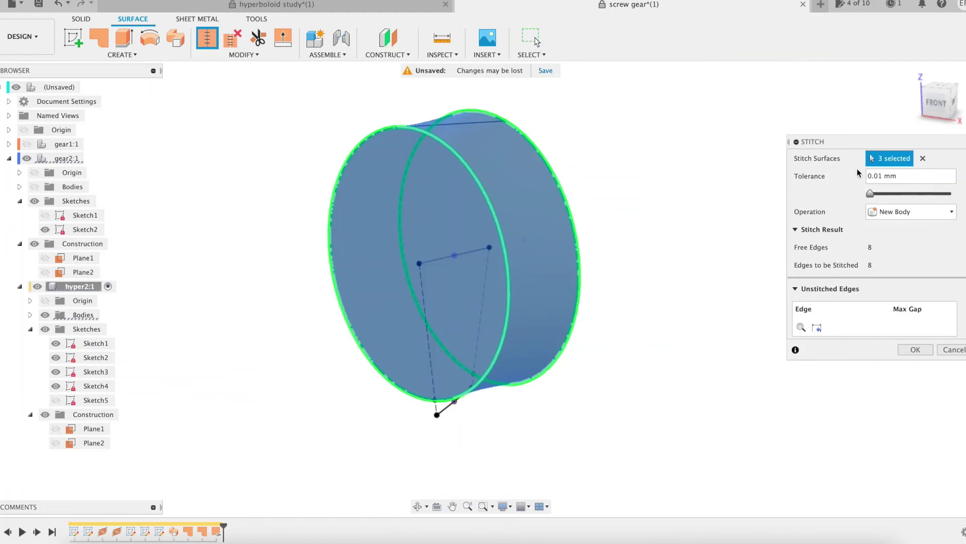
pyautogui.click(915, 350)
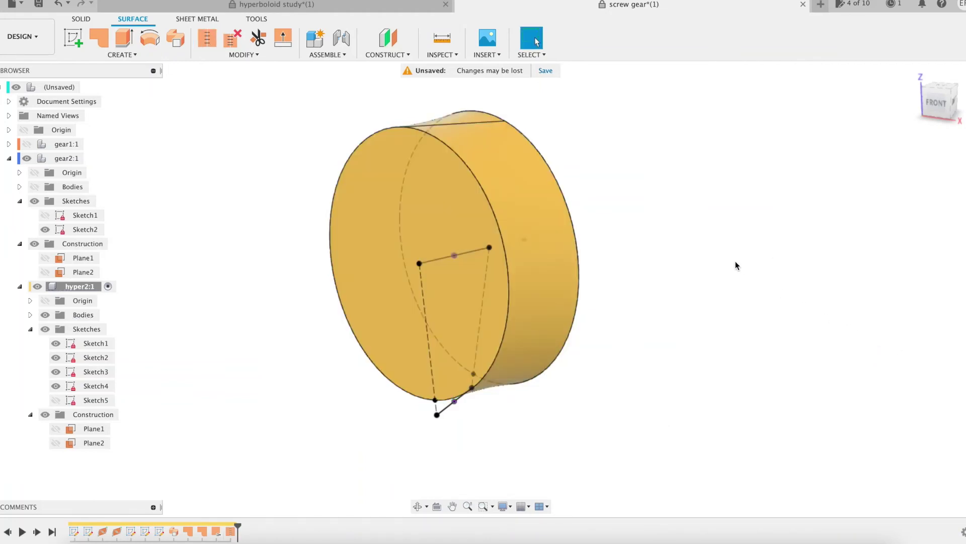
# - Show gear2's Sketch1 and cut the bore through the hyperboloid by extruding its two central circle profiles symmetrically with extent All
pyautogui.click(83, 17)
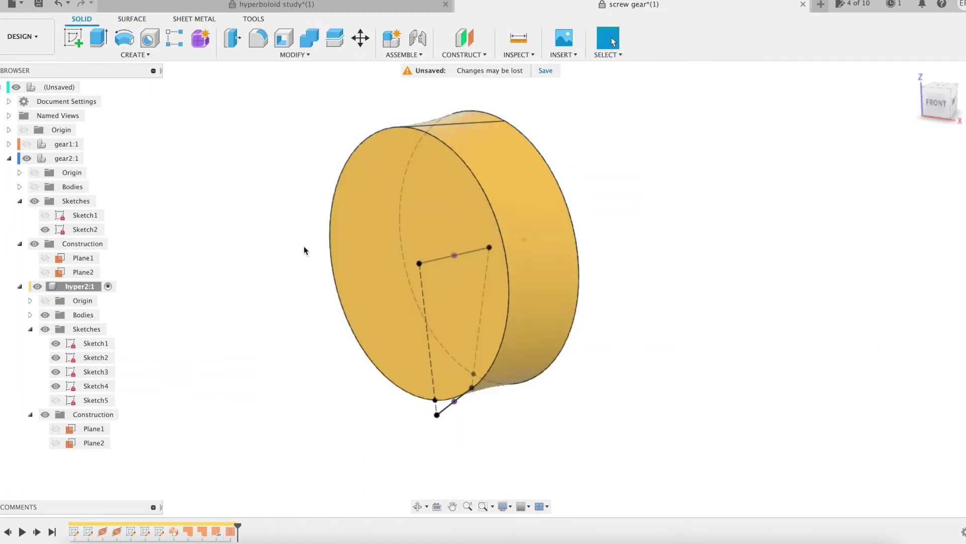
pyautogui.click(44, 215)
pyautogui.keyDown('shift'); pyautogui.moveTo(195, 245); pyautogui.dragTo(302, 239, button='middle'); pyautogui.keyUp('shift')
pyautogui.click(98, 38)
pyautogui.scroll(3, 461, 248)
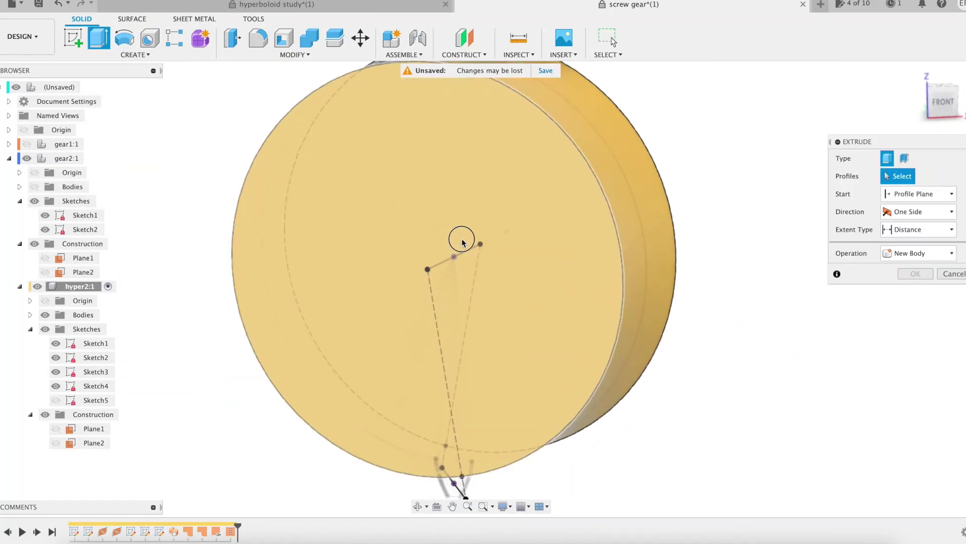
pyautogui.click(476, 281)
pyautogui.click(454, 274)
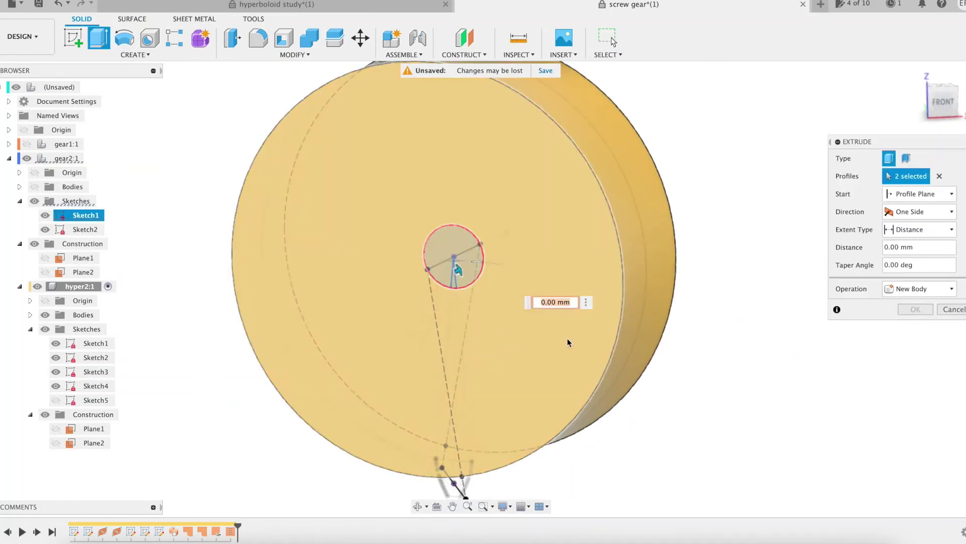
pyautogui.click(921, 212)
pyautogui.click(914, 249)
pyautogui.click(933, 230)
pyautogui.click(925, 272)
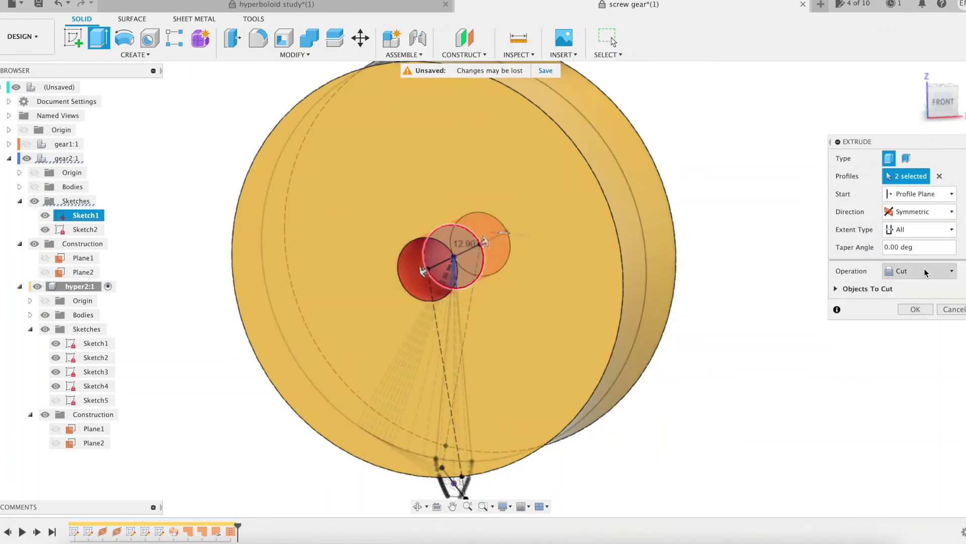
pyautogui.click(941, 106)
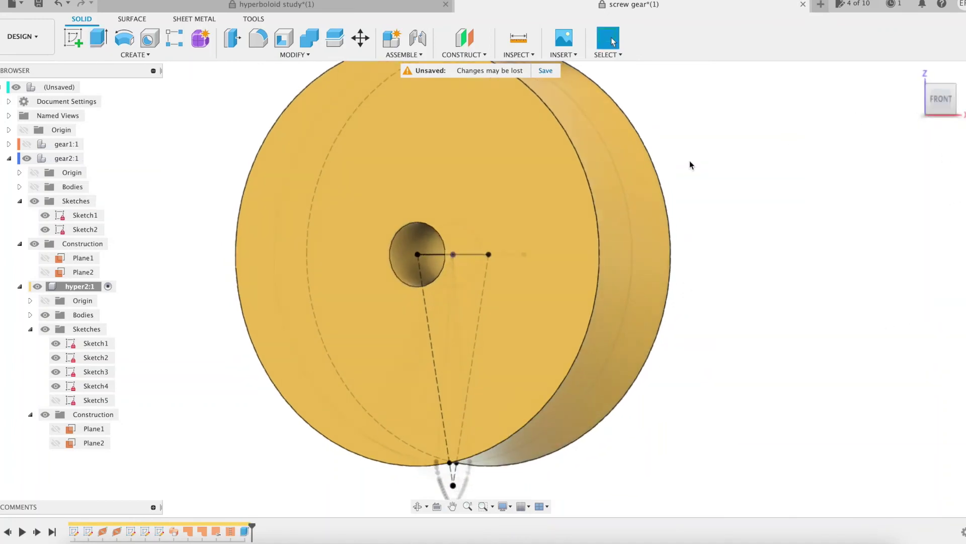
# - Sweep gear2's tooth profile with Path + Guide Rail, using the axis line as path and the lower contact line as guide rail, joined to the body
pyautogui.click(143, 56)
pyautogui.click(95, 141)
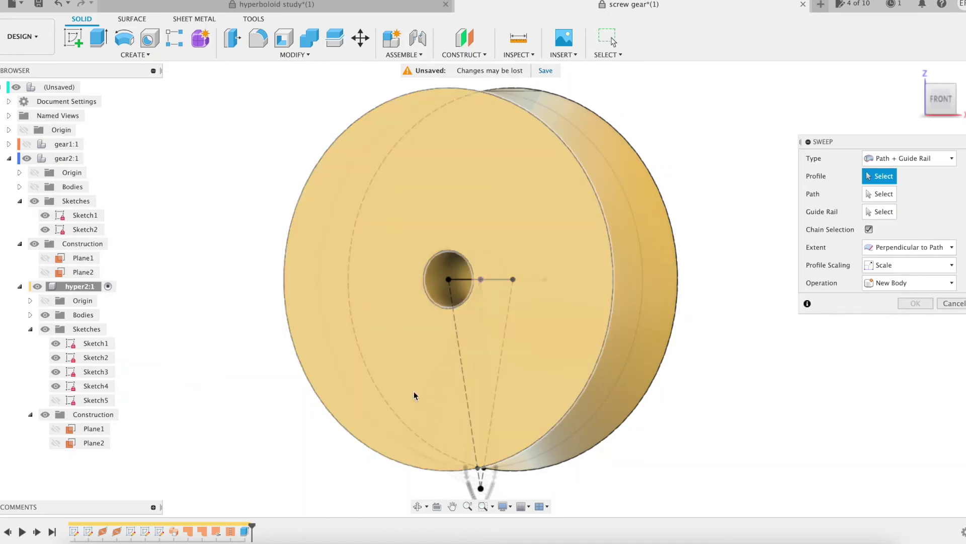
pyautogui.scroll(3, 546, 480)
pyautogui.moveTo(547, 481); pyautogui.dragTo(503, 437, button='middle')
pyautogui.click(438, 430)
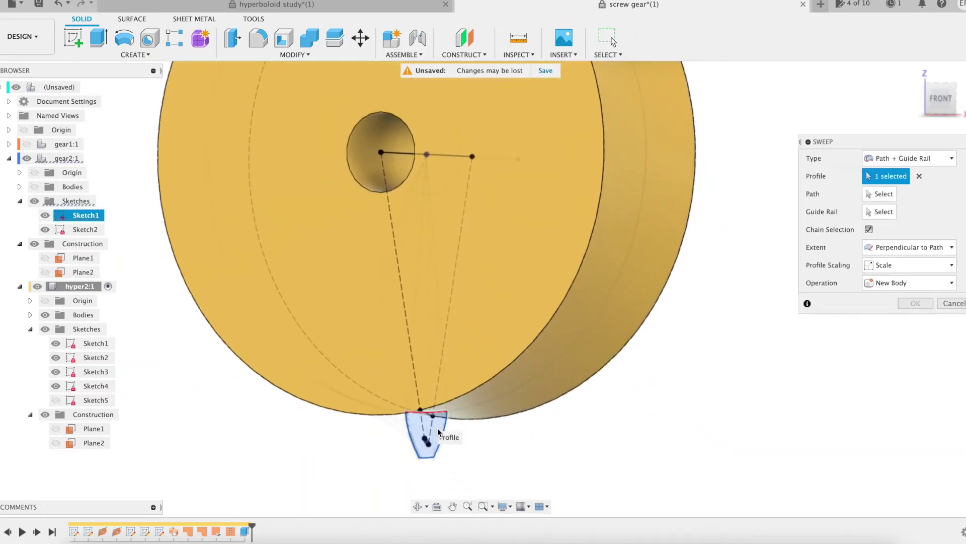
pyautogui.keyDown('shift'); pyautogui.moveTo(704, 437); pyautogui.dragTo(667, 434, button='middle'); pyautogui.keyUp('shift')
pyautogui.click(882, 195)
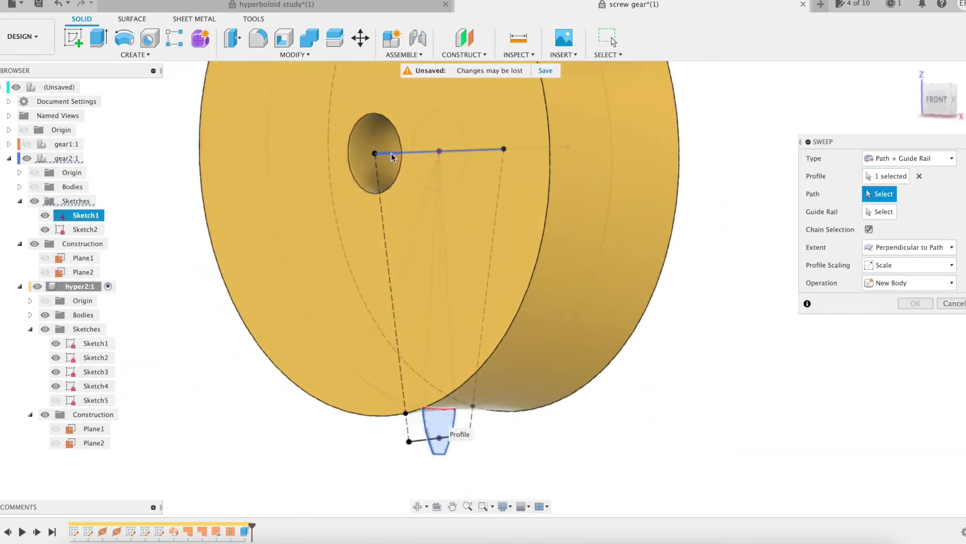
pyautogui.click(414, 441)
pyautogui.moveTo(693, 443)
pyautogui.keyDown('shift'); pyautogui.mouseDown(button='middle')
pyautogui.moveTo(651, 434)
pyautogui.moveTo(684, 440)
pyautogui.mouseUp(button='middle'); pyautogui.keyUp('shift')
pyautogui.click(909, 318)
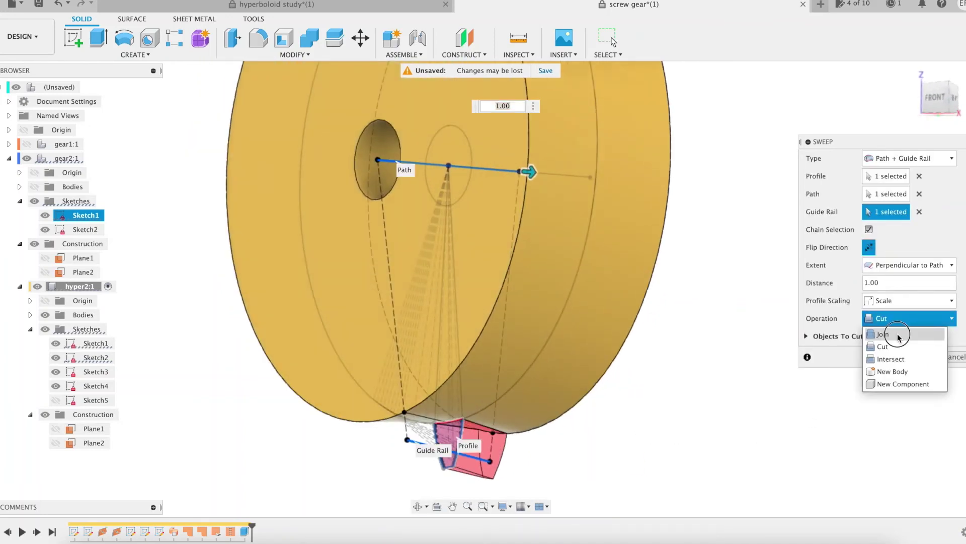
pyautogui.click(891, 326)
pyautogui.click(914, 338)
# - Create a full circular pattern of the tooth sweep feature about the vertical Z axis with quantity 2
pyautogui.click(150, 55)
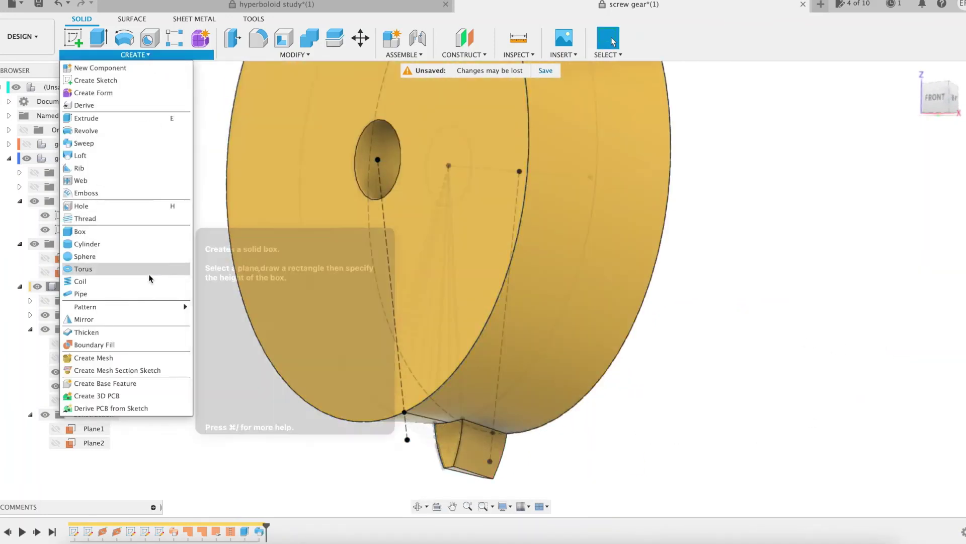
pyautogui.moveTo(86, 304)
pyautogui.click(243, 317)
pyautogui.click(258, 531)
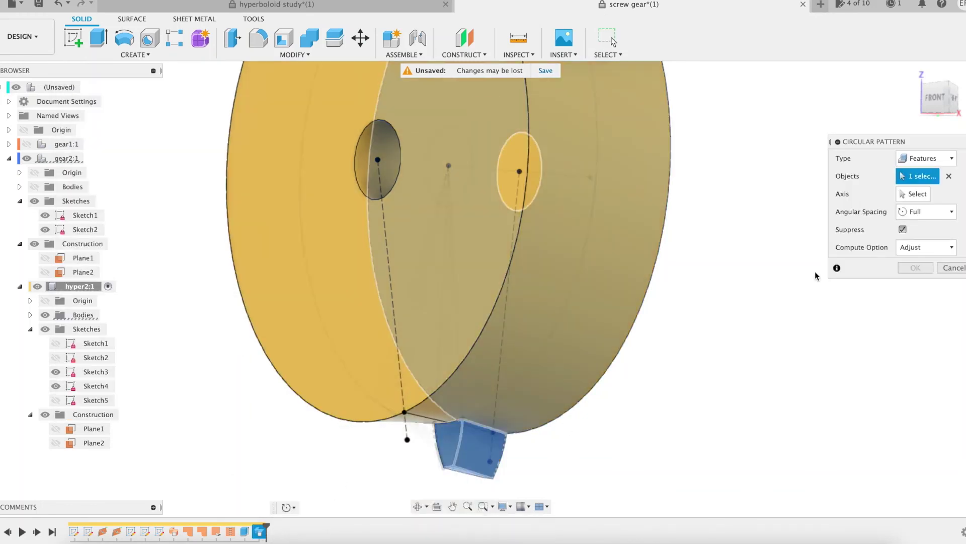
pyautogui.click(448, 491)
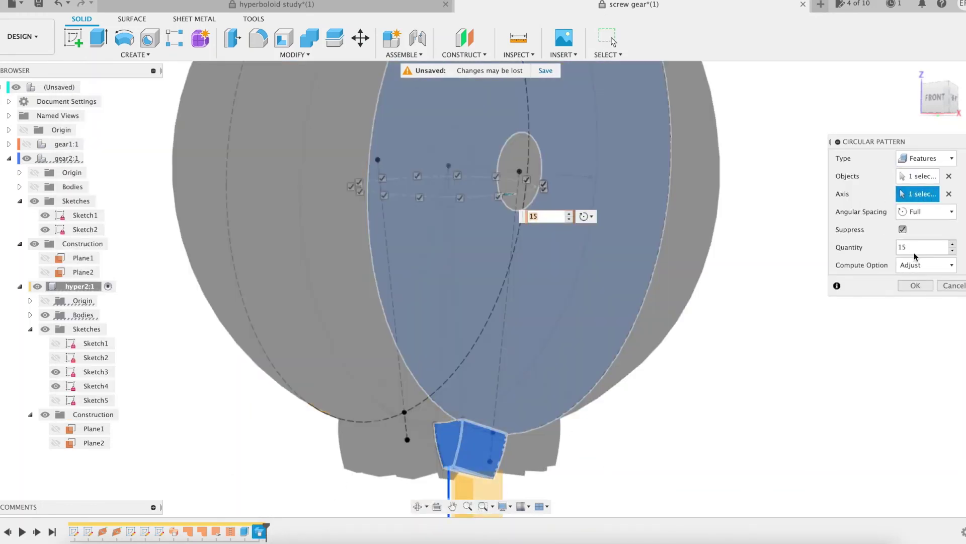
pyautogui.write('2')
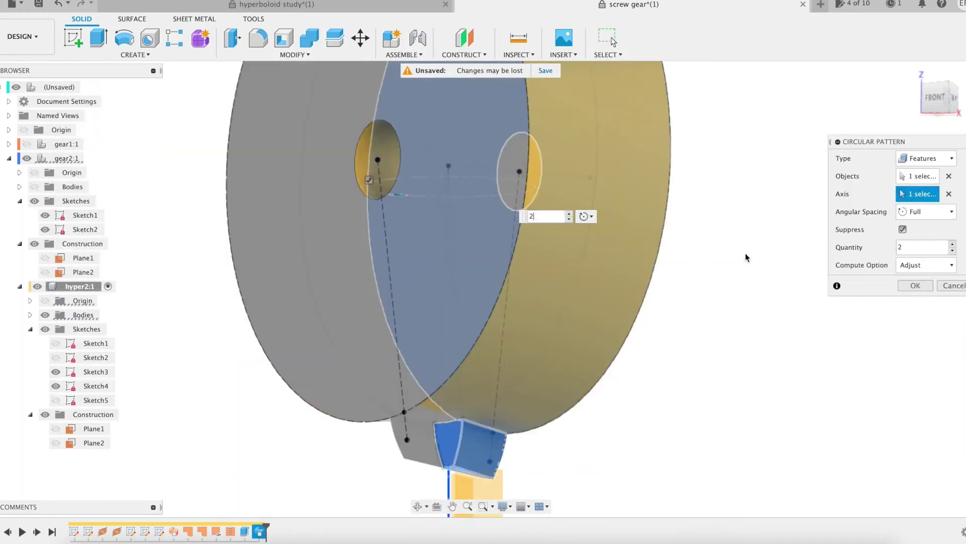
pyautogui.click(915, 286)
# - Apply an All Edges rule fillet with radius Rfillet to the hyperboloid's side faces at the tooth root
pyautogui.keyDown('shift'); pyautogui.moveTo(854, 306); pyautogui.dragTo(845, 298, button='middle'); pyautogui.keyUp('shift')
pyautogui.click(258, 38)
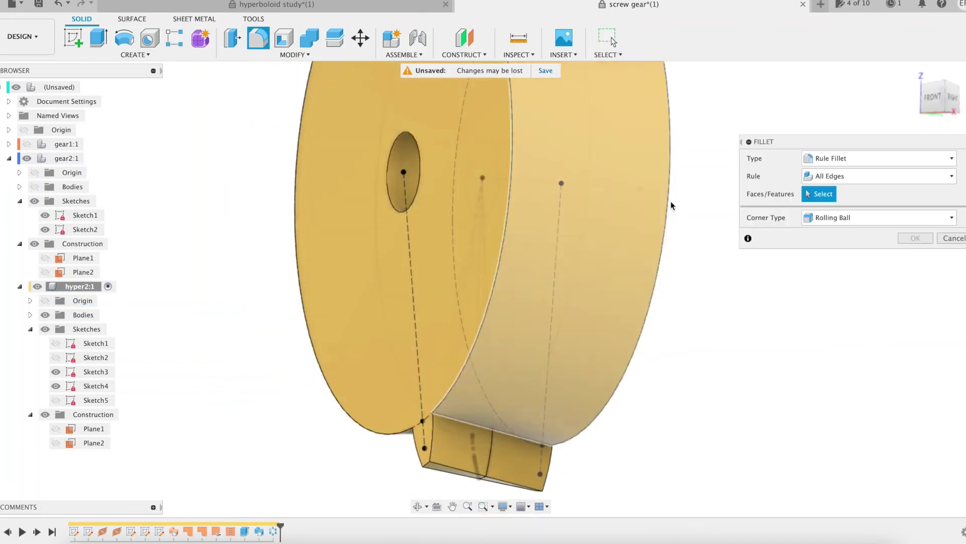
pyautogui.click(615, 283)
pyautogui.keyDown('shift'); pyautogui.moveTo(206, 237); pyautogui.dragTo(359, 406, button='middle'); pyautogui.keyUp('shift')
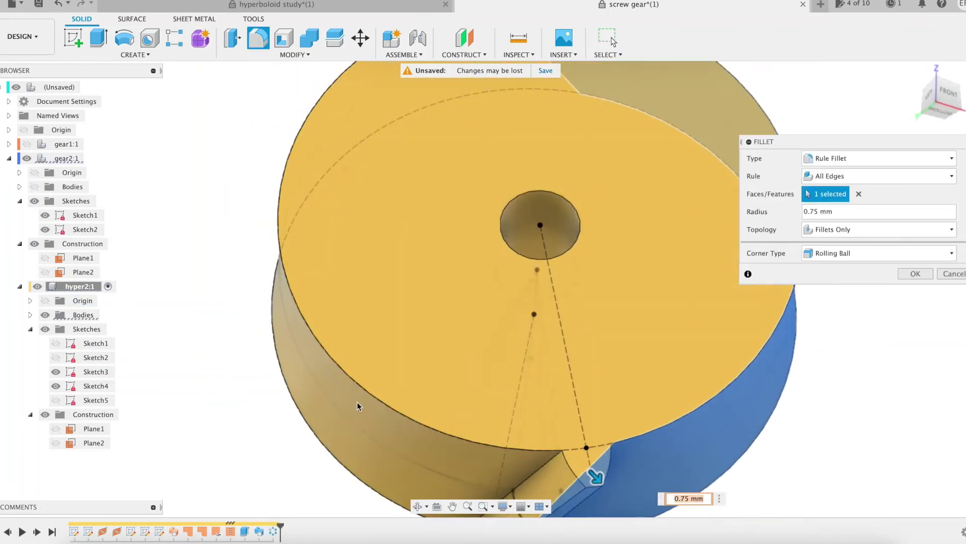
pyautogui.click(436, 448)
pyautogui.write('r')
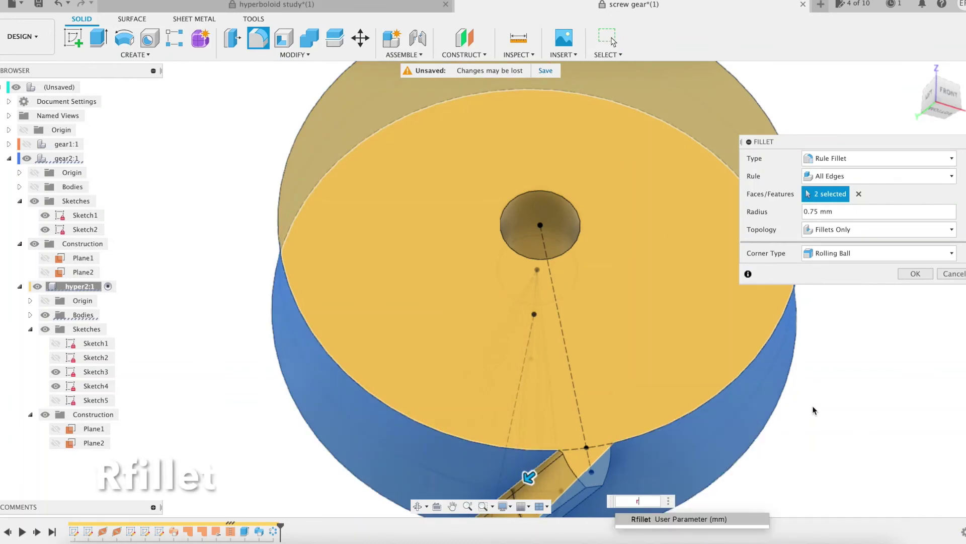
pyautogui.write('f')
pyautogui.press('Return')
pyautogui.press('Return')
# - Pattern the tooth's sweep, circular pattern and fillet features fully around the bore axis with quantity Z2
pyautogui.keyDown('shift'); pyautogui.moveTo(837, 401); pyautogui.dragTo(749, 294, button='middle'); pyautogui.keyUp('shift')
pyautogui.scroll(-3, 707, 324)
pyautogui.click(135, 55)
pyautogui.moveTo(136, 308)
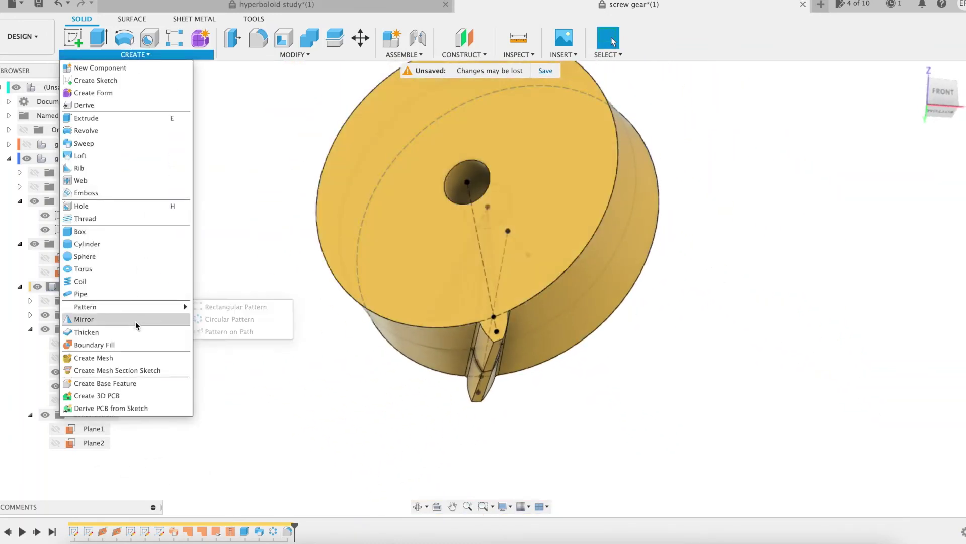
pyautogui.click(229, 319)
pyautogui.click(259, 531)
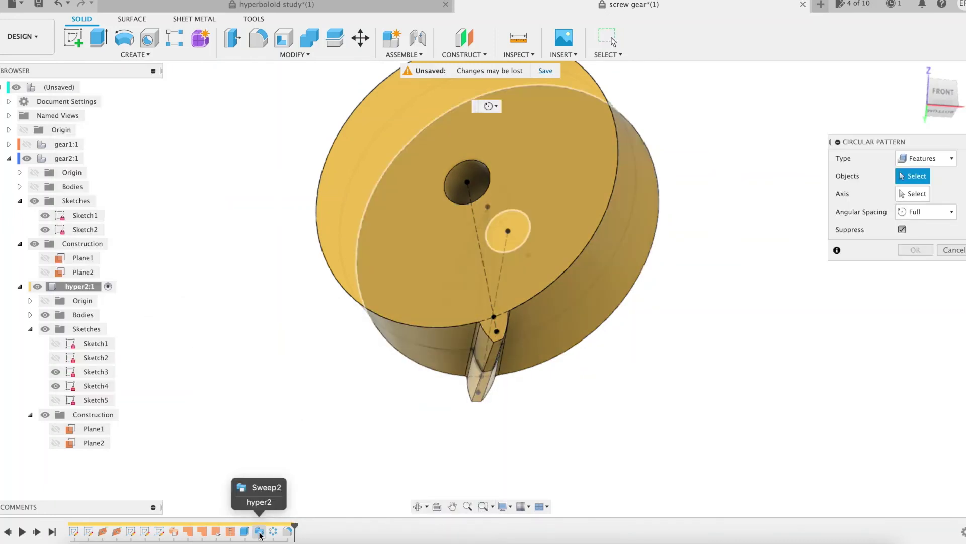
pyautogui.keyDown('shift'); pyautogui.click(287, 531); pyautogui.keyUp('shift')
pyautogui.click(914, 193)
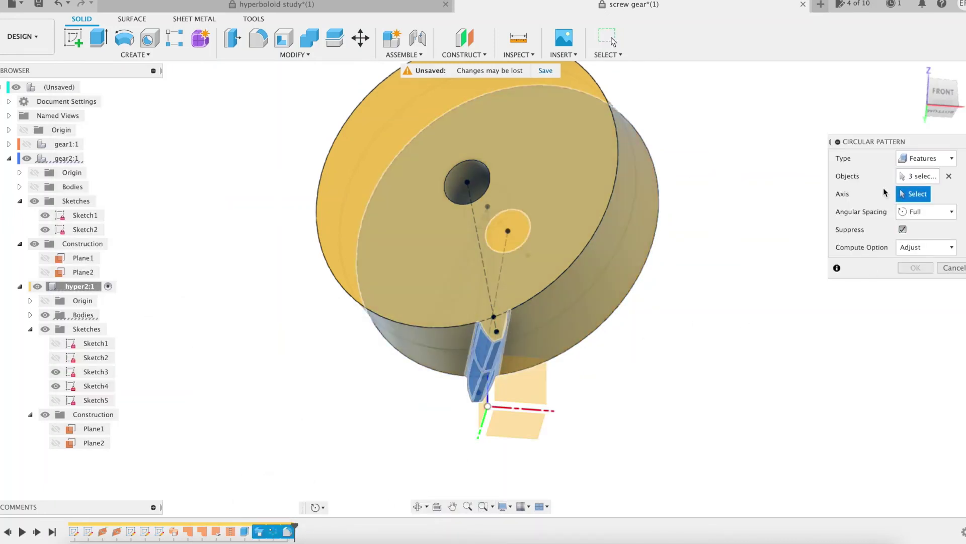
pyautogui.click(482, 181)
pyautogui.write('Z2')
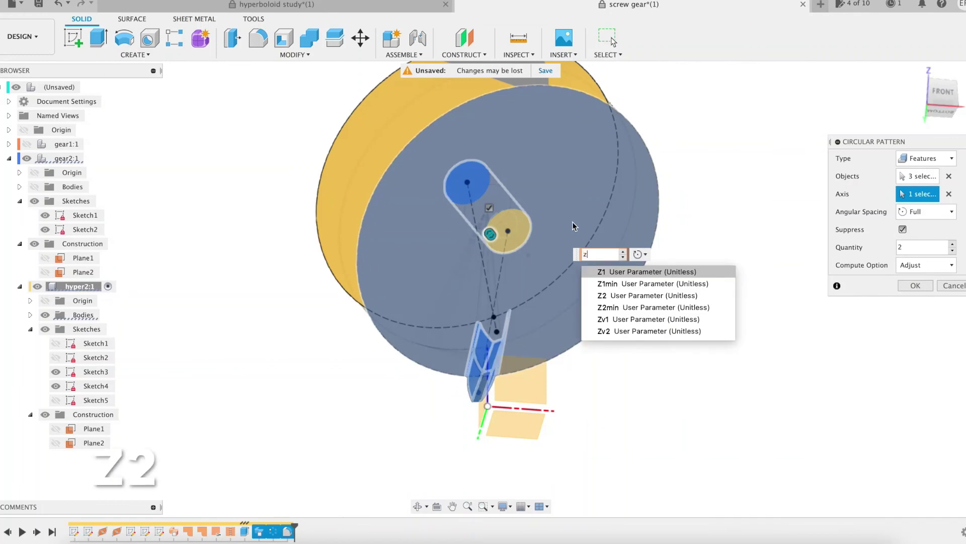
pyautogui.press('Return')
pyautogui.click(915, 285)
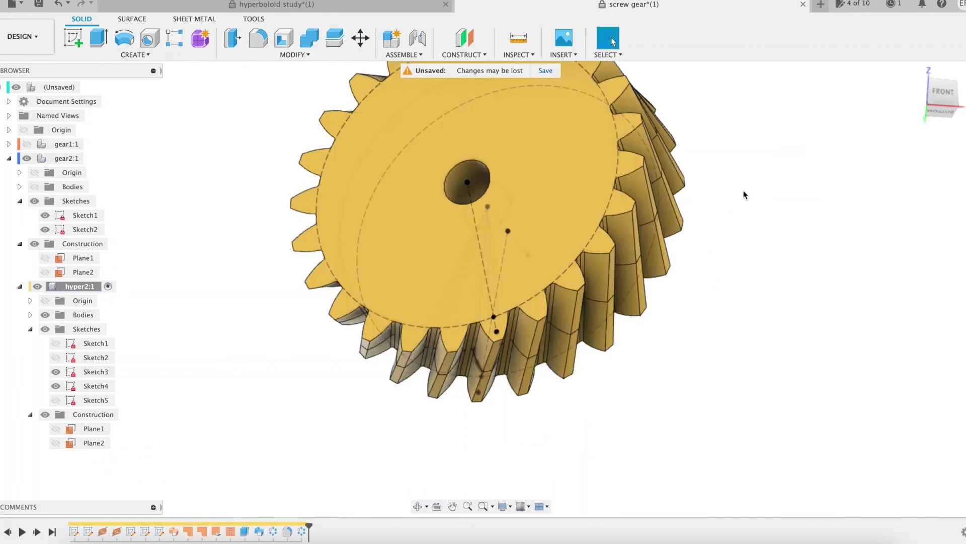
# - Rotate the toothed hyper2 body by 90/Z2 degrees about its bore axis, with the move pivot set at the bore's centre
pyautogui.keyDown('shift'); pyautogui.moveTo(744, 195); pyautogui.dragTo(738, 267, button='middle'); pyautogui.keyUp('shift')
pyautogui.press('m')
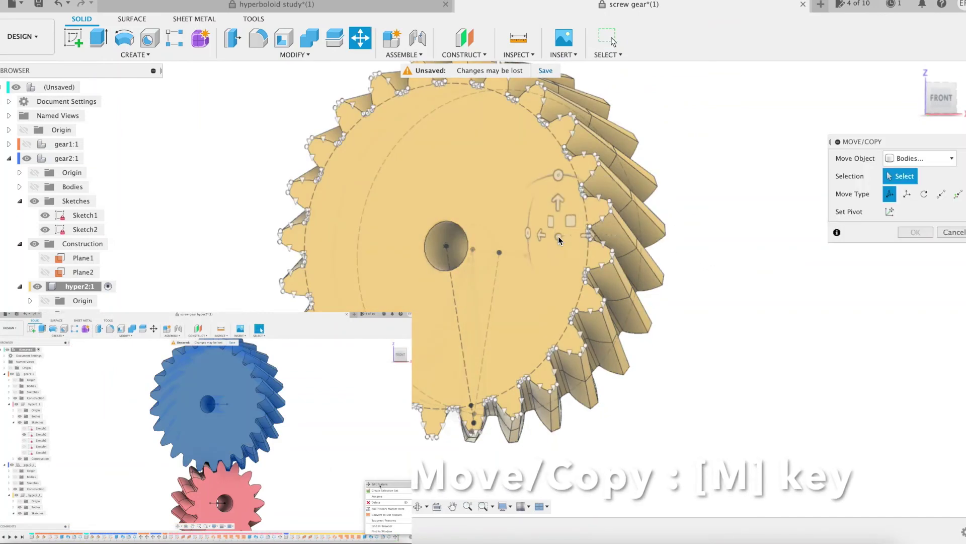
pyautogui.click(920, 158)
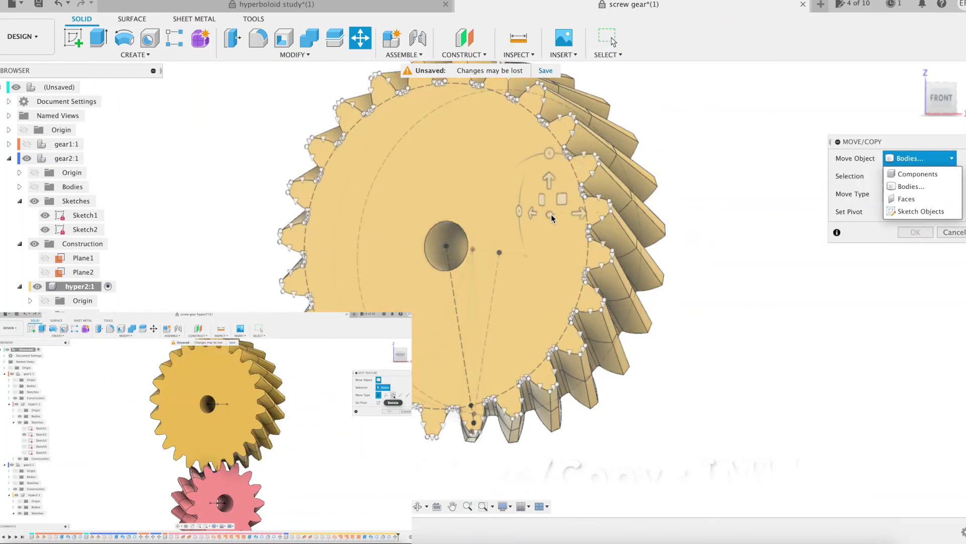
pyautogui.click(827, 200)
pyautogui.click(448, 246)
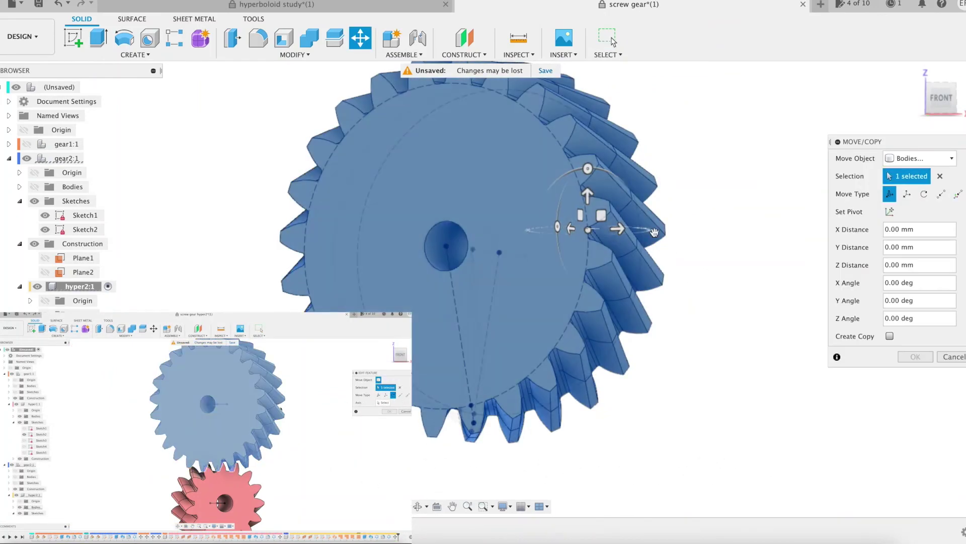
pyautogui.click(889, 212)
pyautogui.click(446, 246)
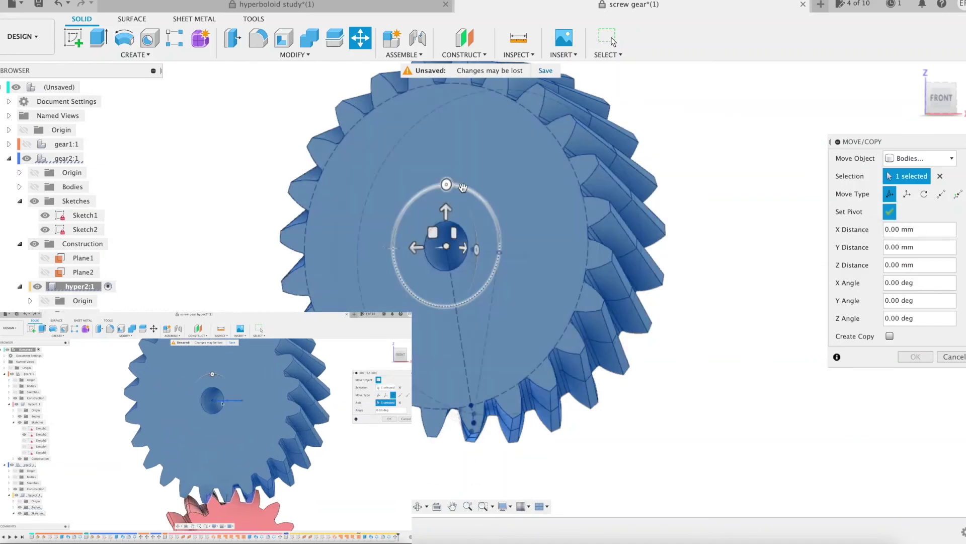
pyautogui.moveTo(446, 184); pyautogui.dragTo(459, 187)
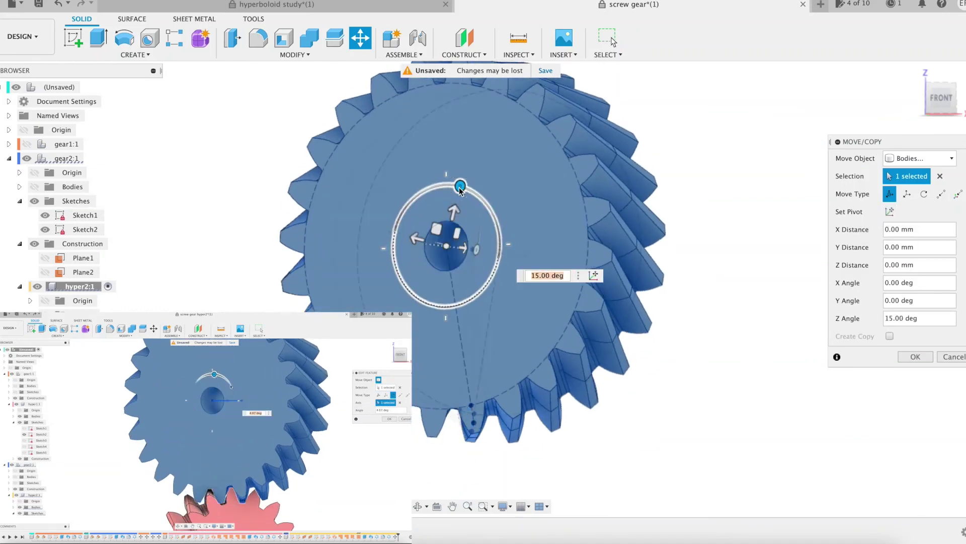
pyautogui.write('90 / Z2')
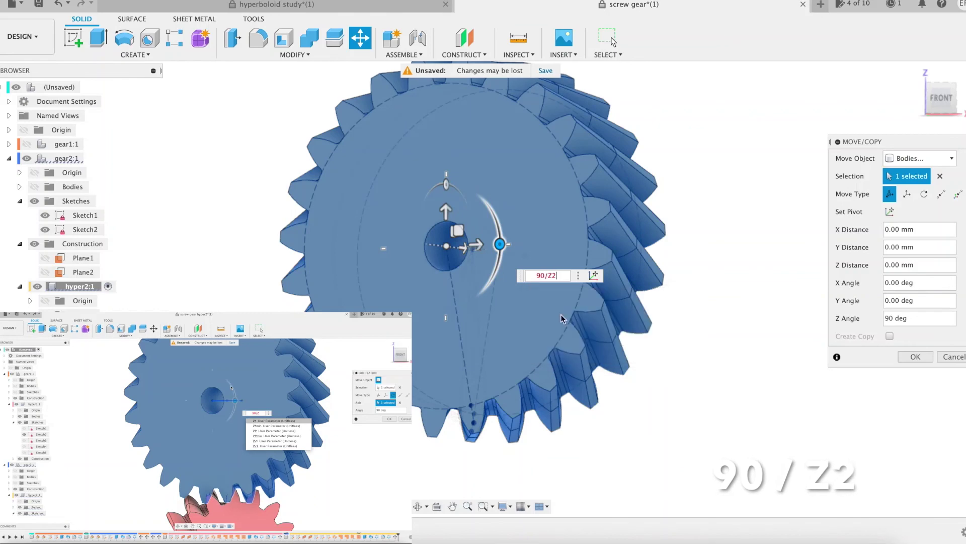
pyautogui.keyDown('shift'); pyautogui.moveTo(775, 181); pyautogui.dragTo(748, 229, button='middle'); pyautogui.keyUp('shift')
pyautogui.press('Return')
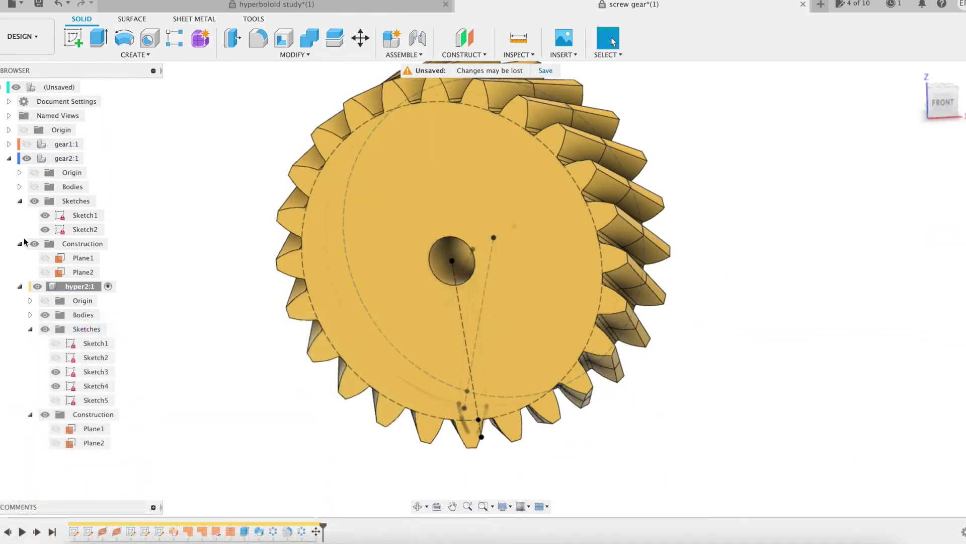
# - With gear1 shown and the top-level component active, hide the sketches of gear1, gear2 and their hyperboloid components
pyautogui.click(26, 144)
pyautogui.click(89, 86)
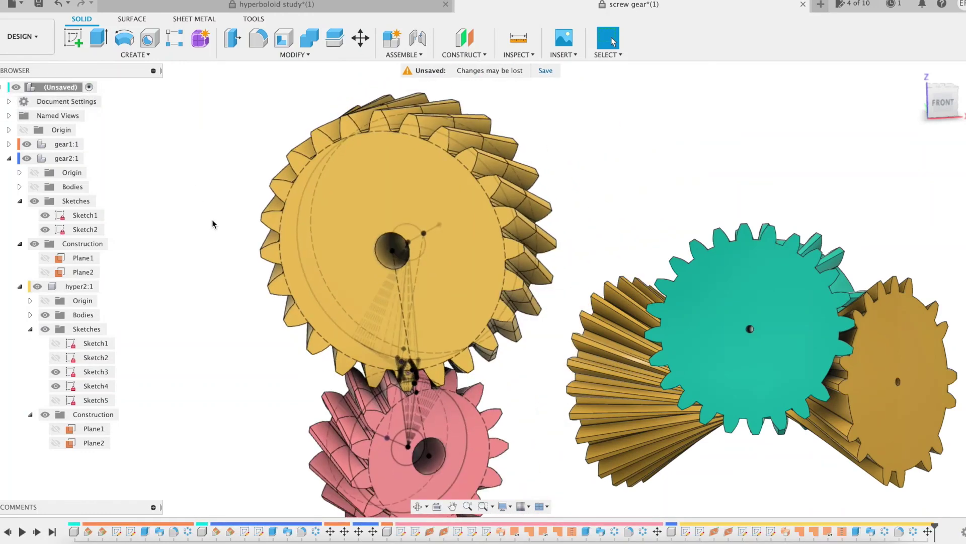
pyautogui.click(33, 200)
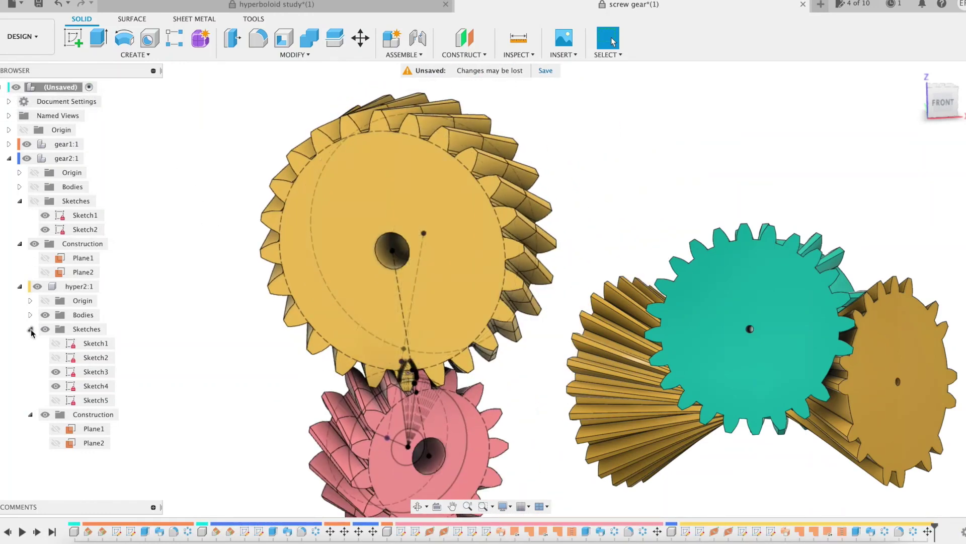
pyautogui.click(20, 287)
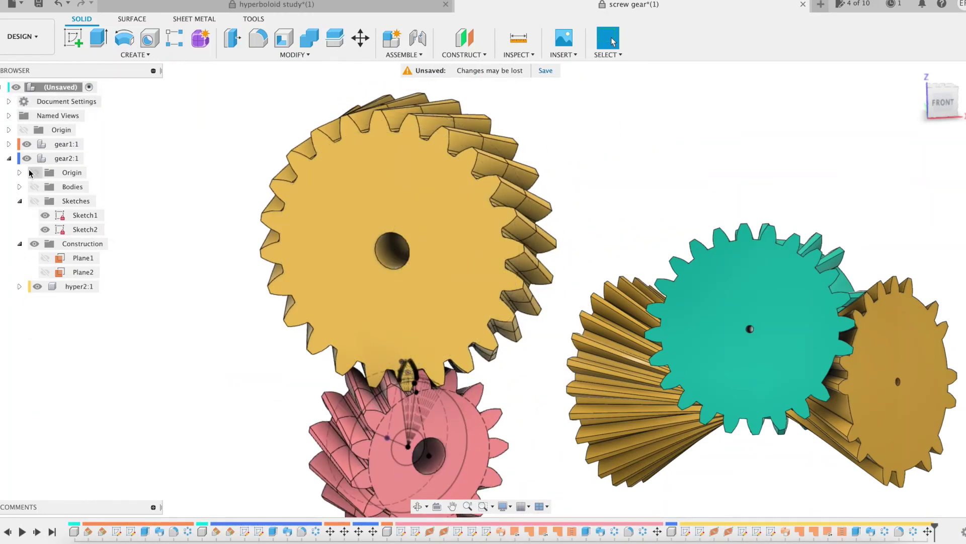
pyautogui.click(8, 144)
pyautogui.click(19, 272)
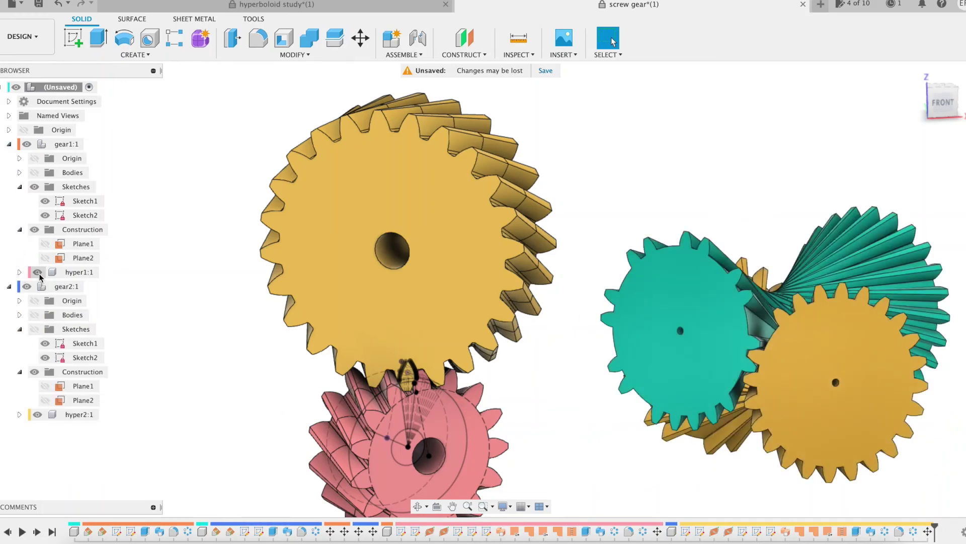
pyautogui.click(19, 272)
pyautogui.click(35, 186)
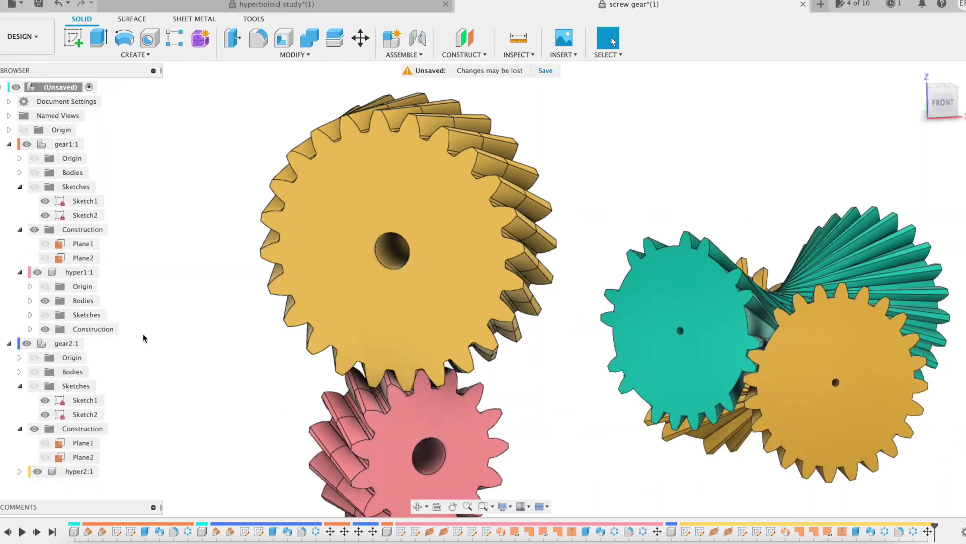
pyautogui.click(939, 101)
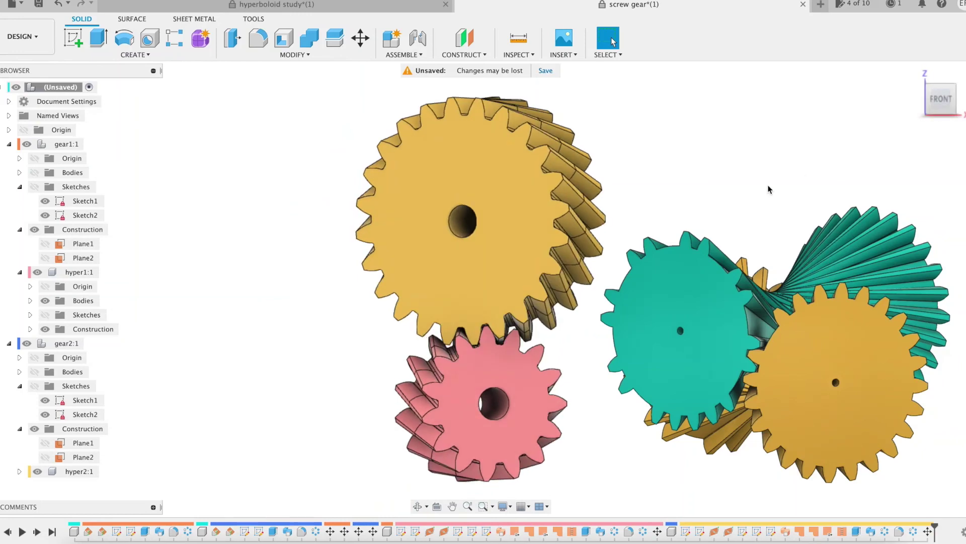
# - Collapse the sketch folders of gear1 and gear2 and the sketch and construction folders of hyper2
pyautogui.click(20, 186)
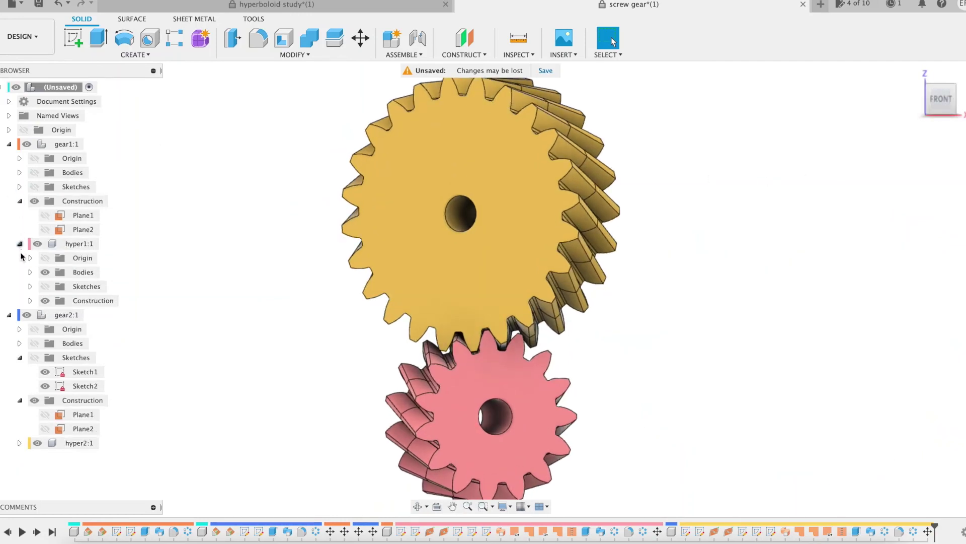
pyautogui.click(20, 357)
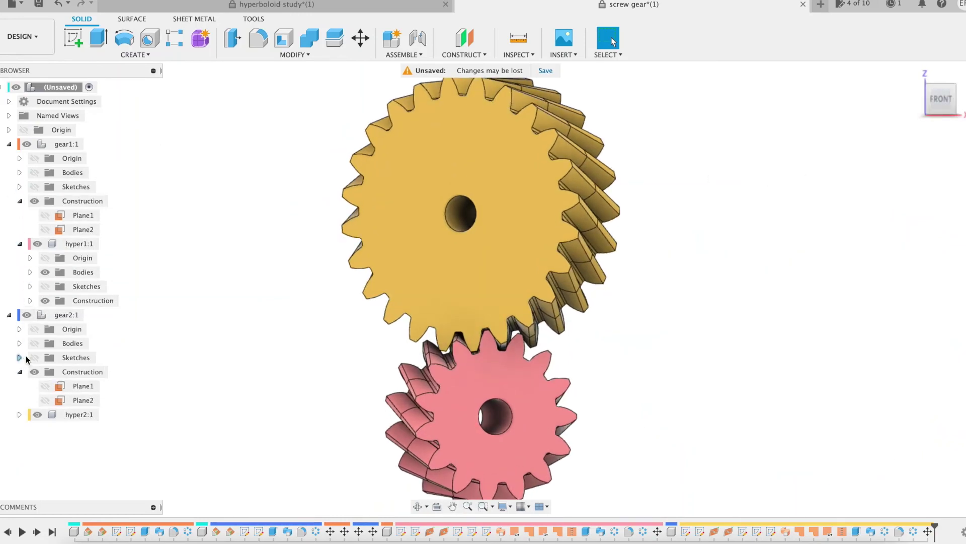
pyautogui.click(19, 414)
pyautogui.click(30, 372)
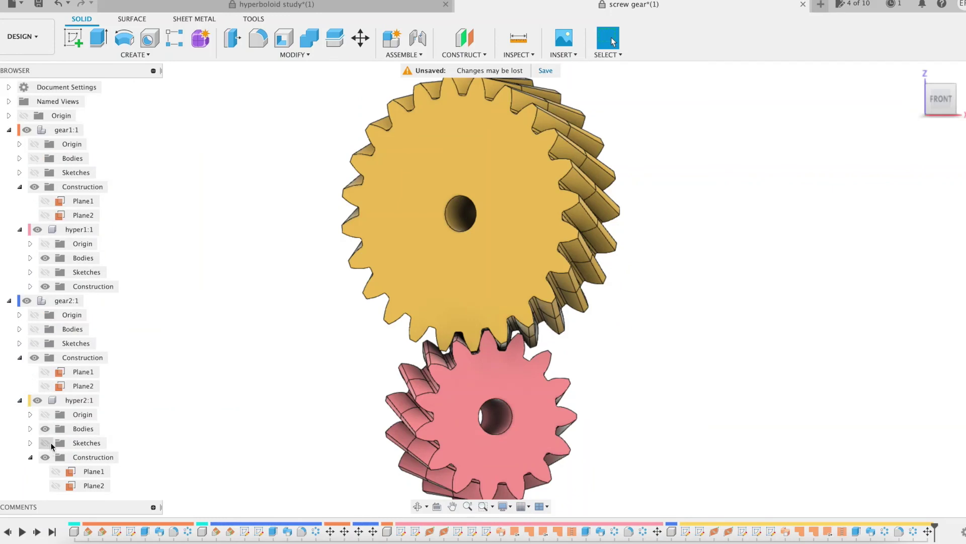
pyautogui.click(30, 457)
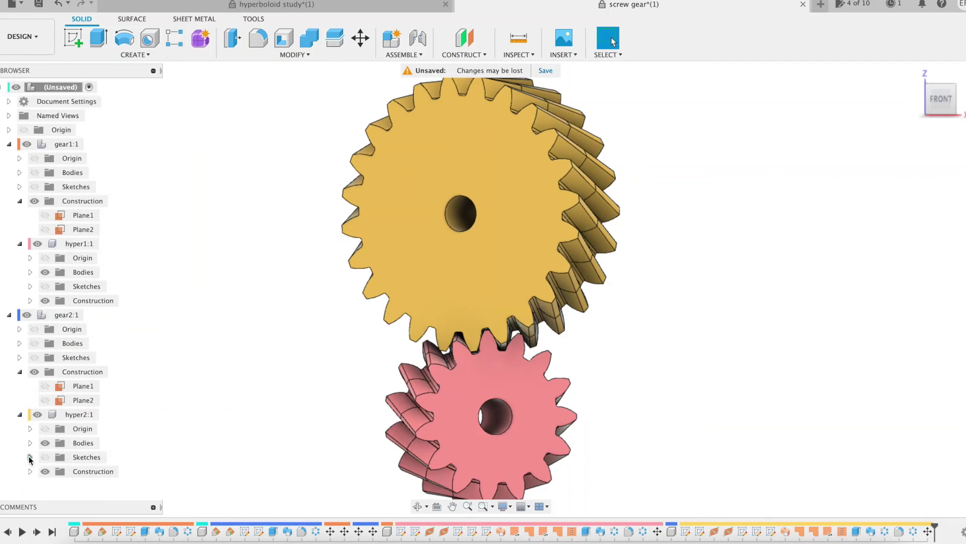
# - Remove the constant offset from user parameter Xsh1, leaving Haddendum / mod_n * ( 1 - Z1 / Z1min ) * dosh1
pyautogui.click(295, 54)
pyautogui.click(258, 294)
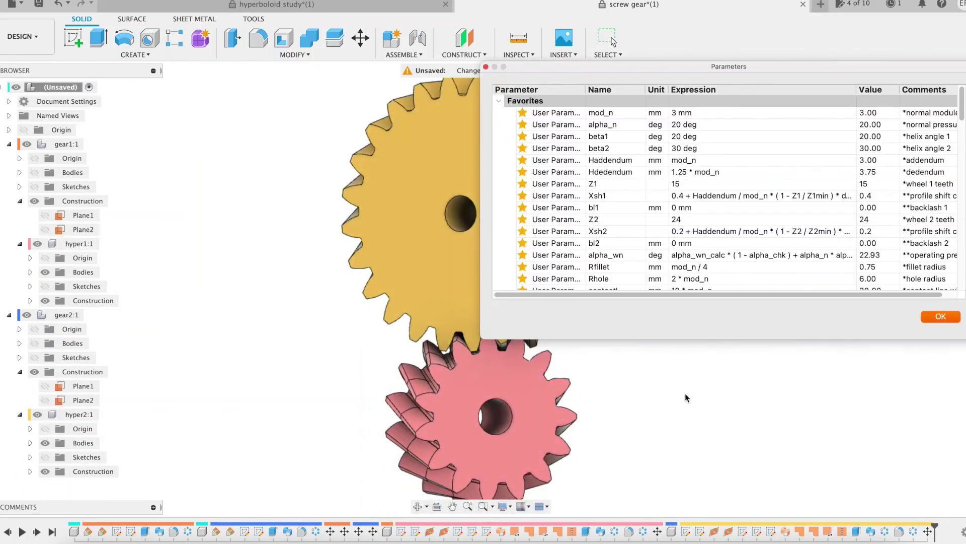
pyautogui.moveTo(685, 396); pyautogui.dragTo(531, 396, button='middle')
pyautogui.doubleClick(691, 195)
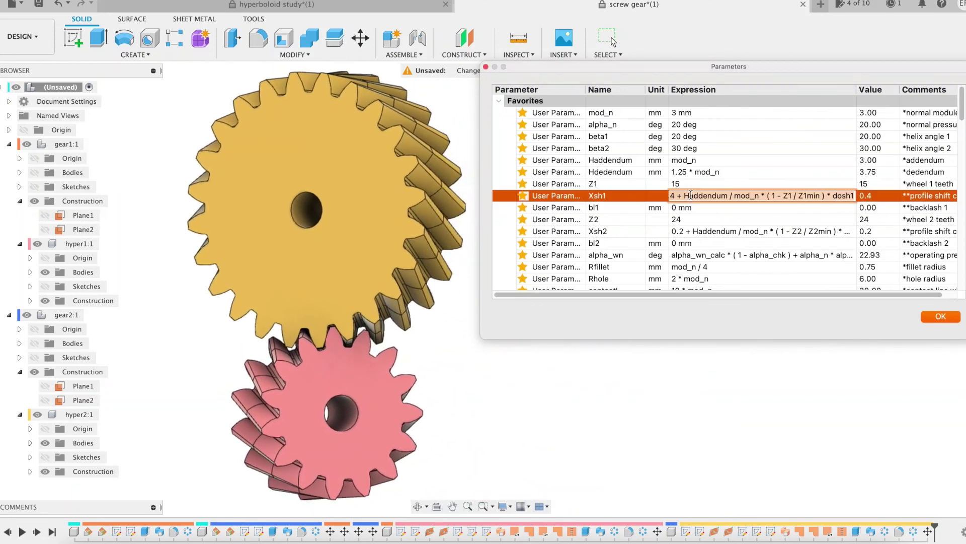
pyautogui.moveTo(686, 197); pyautogui.dragTo(631, 188)
pyautogui.press('BackSpace')
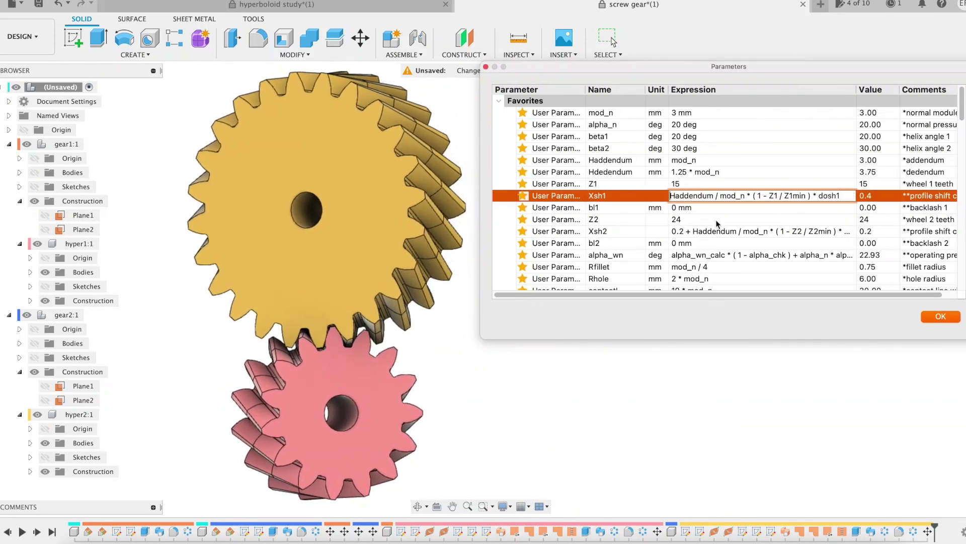
# - Remove the constant offset from user parameter Xsh2, leaving Haddendum / mod_n * ( 1 - Z2 / Z2min ) * dosh2
pyautogui.click(693, 233)
pyautogui.click(692, 232)
pyautogui.click(676, 233)
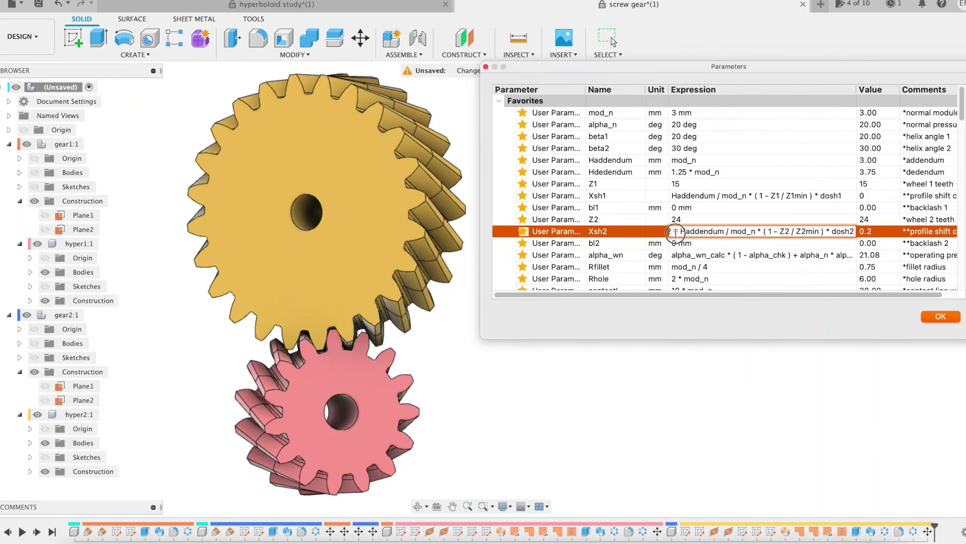
pyautogui.press('BackSpace')
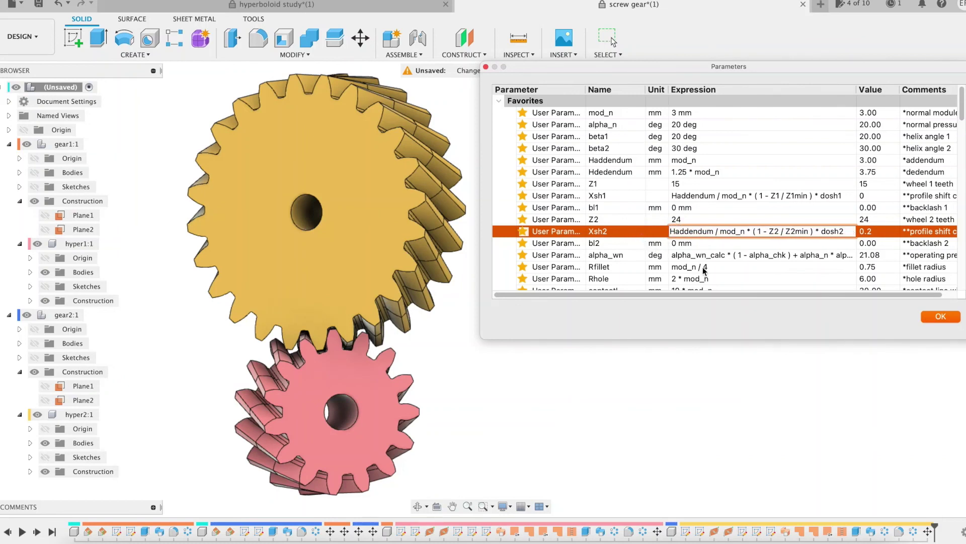
pyautogui.press('Return')
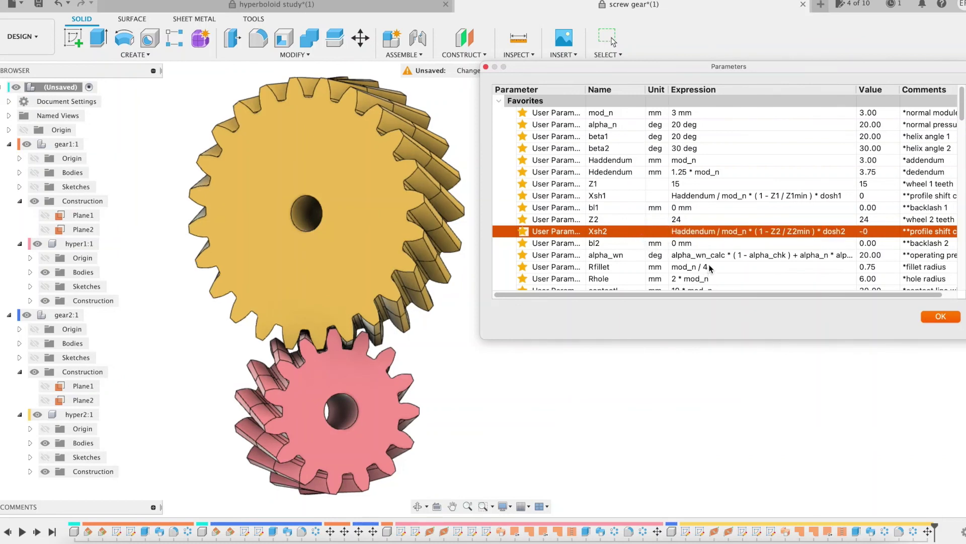
# - Set the contact line width parameter contactL to 40 * mod_n and apply it to the gears
pyautogui.scroll(-5, 678, 157)
pyautogui.click(681, 188)
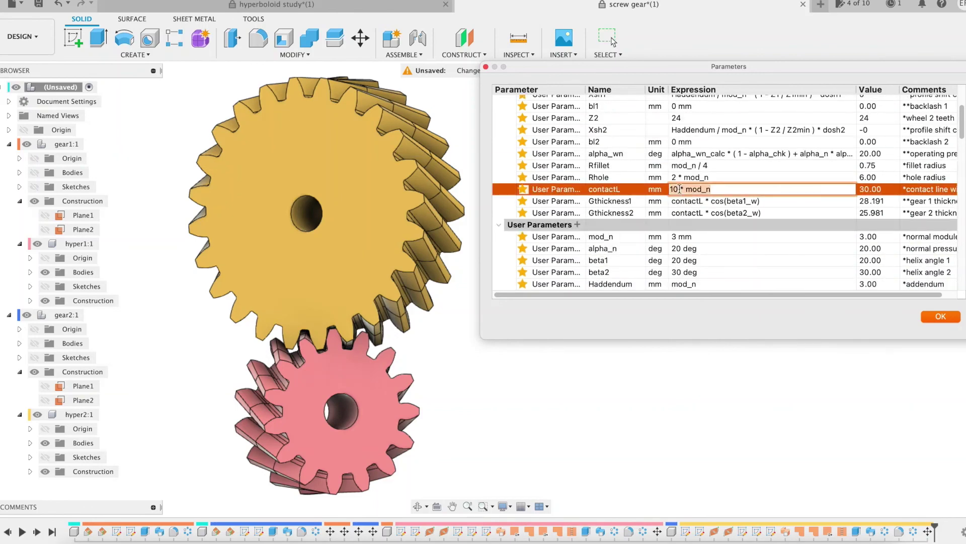
pyautogui.press('Return')
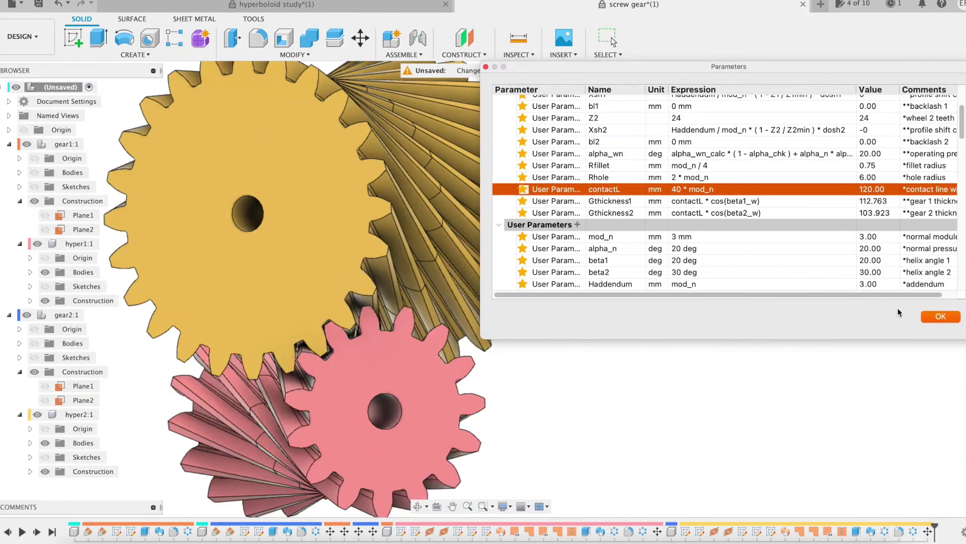
pyautogui.click(927, 315)
pyautogui.keyDown('shift'); pyautogui.moveTo(804, 295); pyautogui.dragTo(709, 207, button='middle'); pyautogui.keyUp('shift')
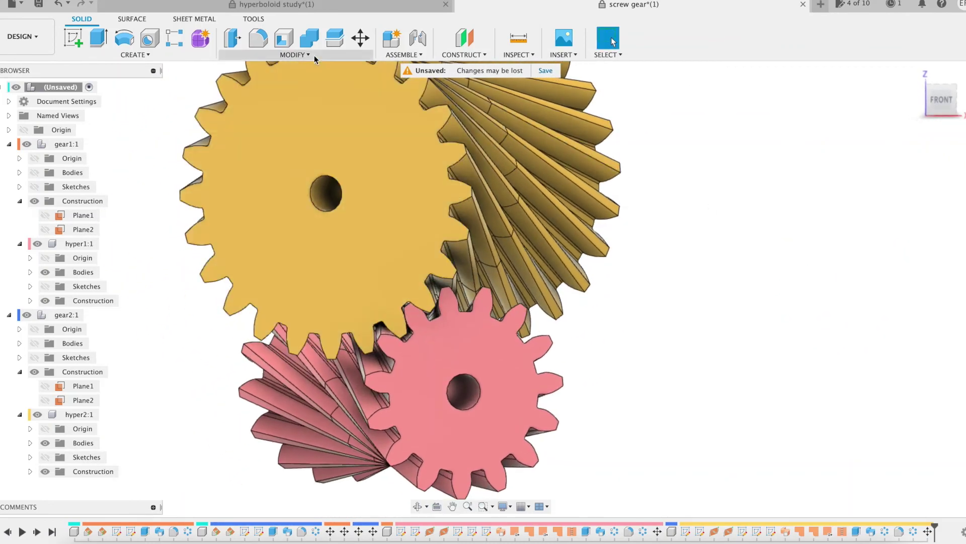
# - Set the contact line width parameter contactL to 200 * mod_n and apply it to the gears
pyautogui.click(314, 55)
pyautogui.click(298, 295)
pyautogui.scroll(-5, 709, 264)
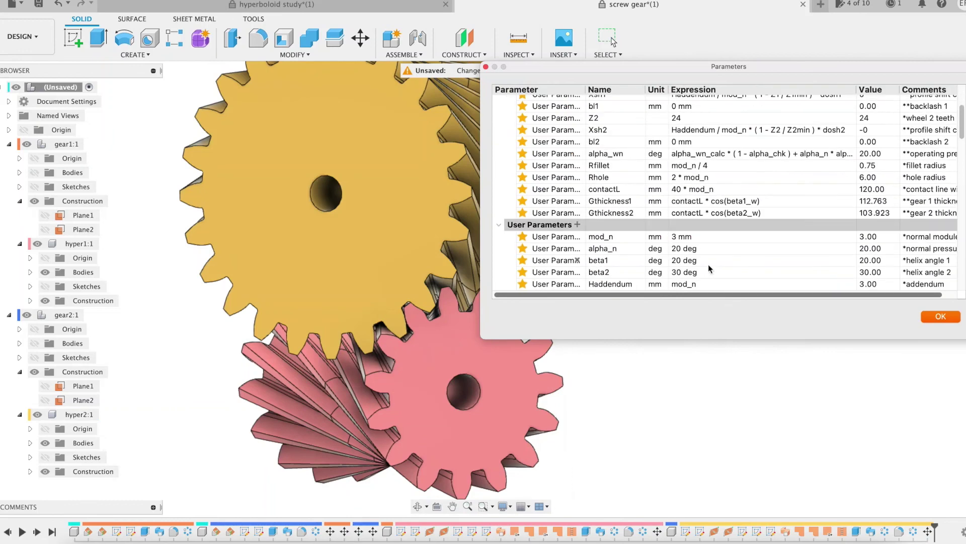
pyautogui.click(676, 190)
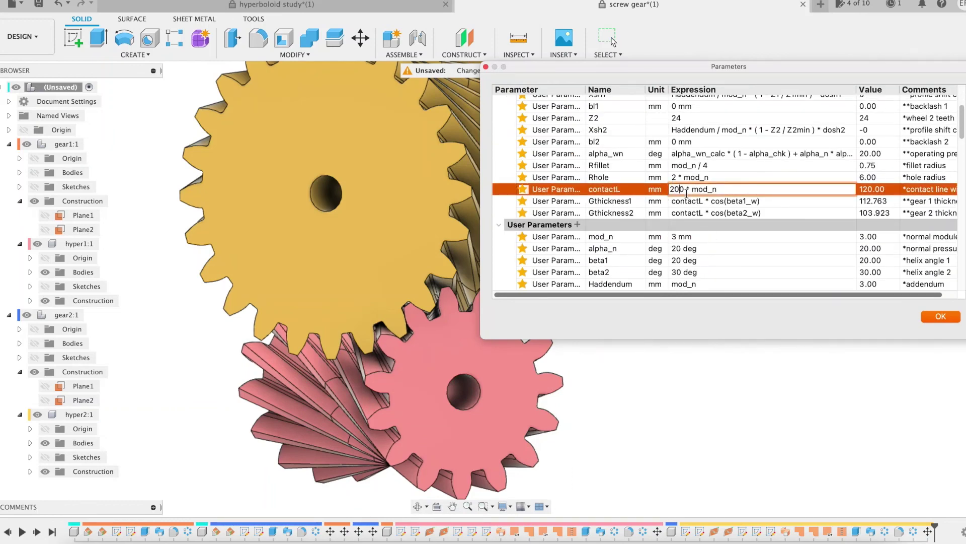
pyautogui.click(941, 316)
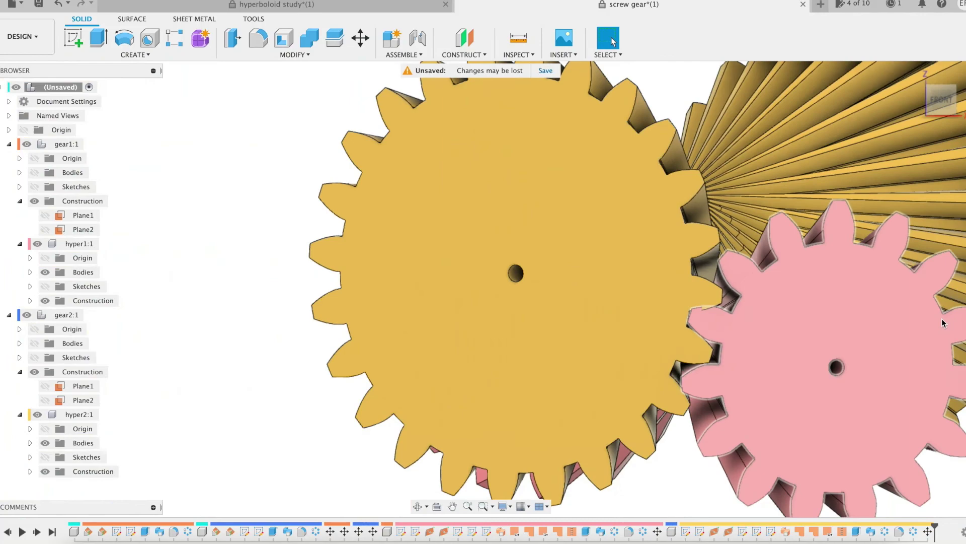
# - Examine the lengthened hyperboloid gear pair and its tooth mesh from the front, oblique and right-hand sides
pyautogui.moveTo(941, 318); pyautogui.dragTo(894, 320, button='middle')
pyautogui.scroll(-3, 894, 320)
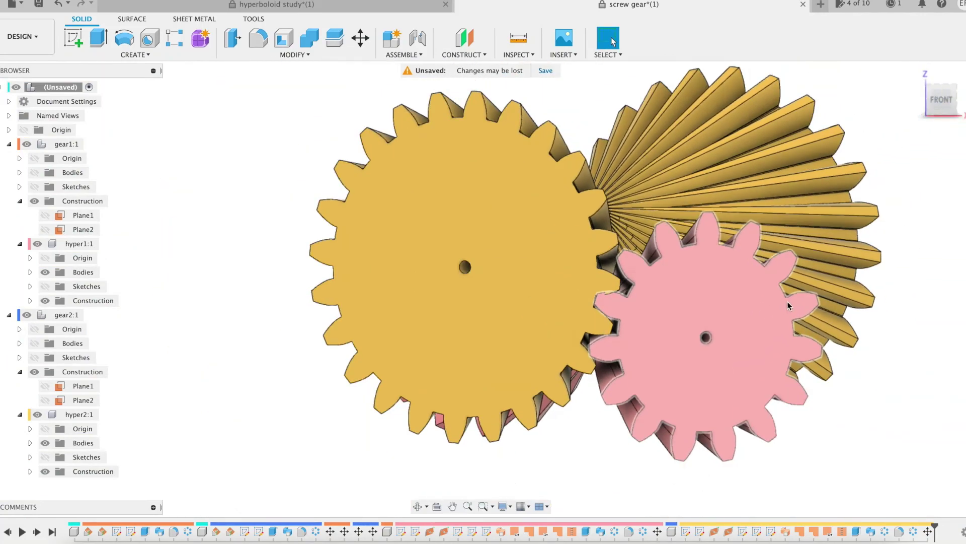
pyautogui.keyDown('shift'); pyautogui.moveTo(940, 299); pyautogui.dragTo(807, 315, button='middle'); pyautogui.keyUp('shift')
pyautogui.scroll(-3, 743, 307)
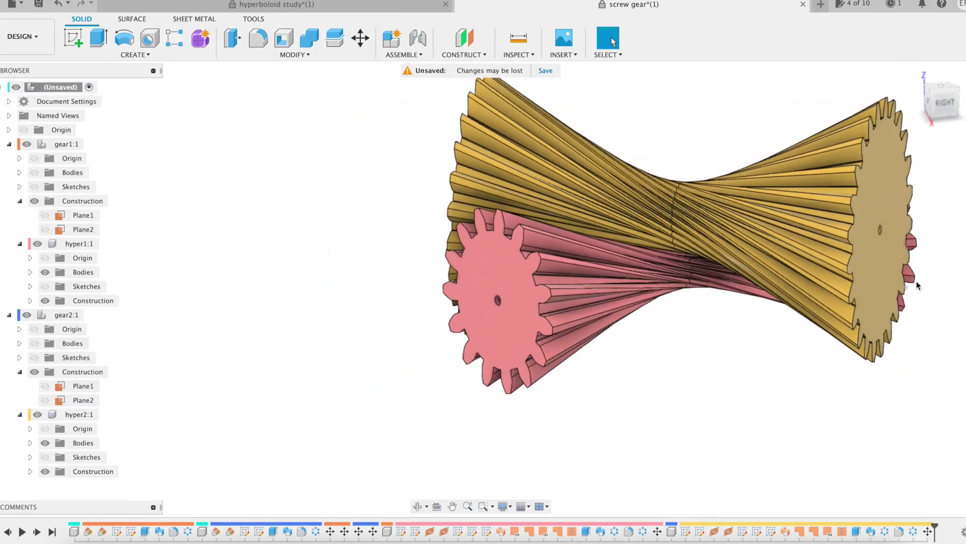
pyautogui.moveTo(951, 258); pyautogui.dragTo(841, 309, button='middle')
pyautogui.click(940, 99)
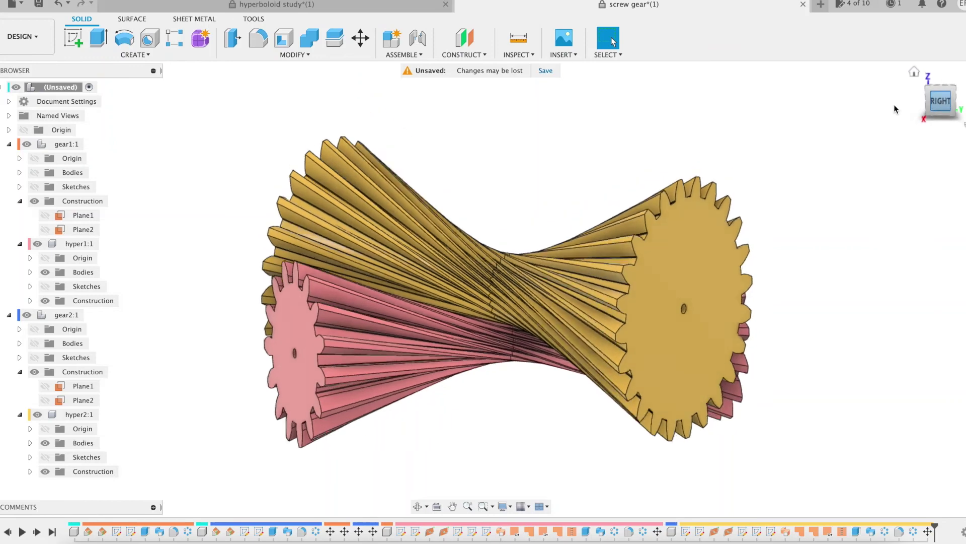